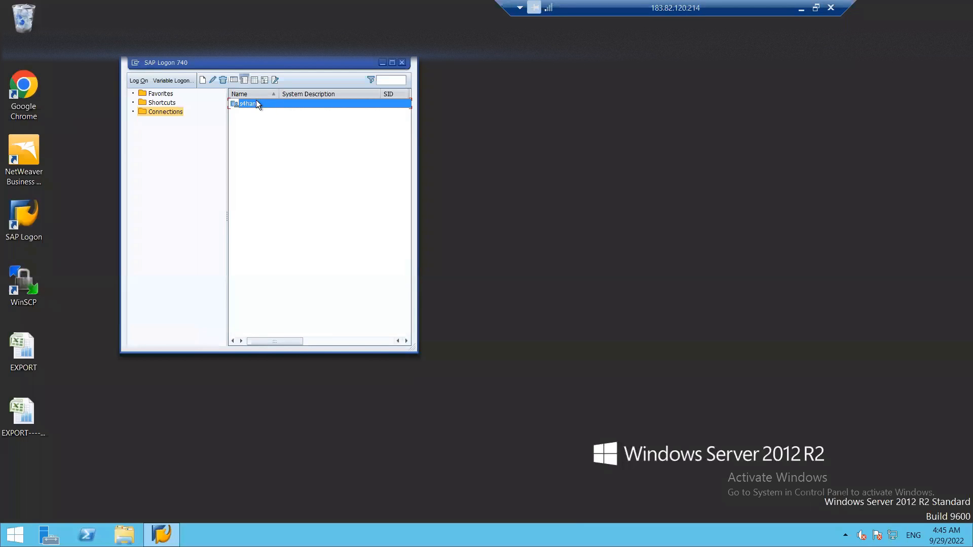
Log on to the s4hana system in client 100 with your user and password, then start SPRO
double_click(254, 103)
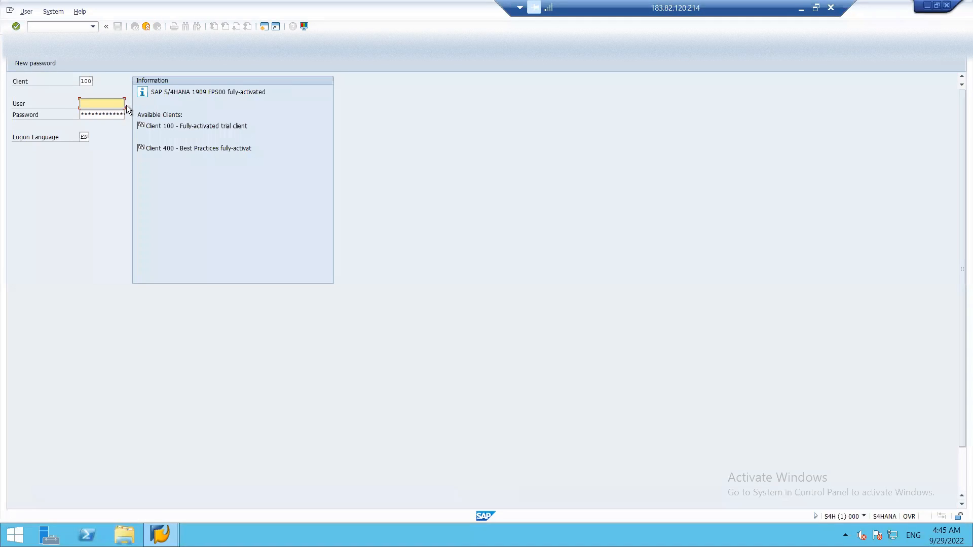
click(100, 114)
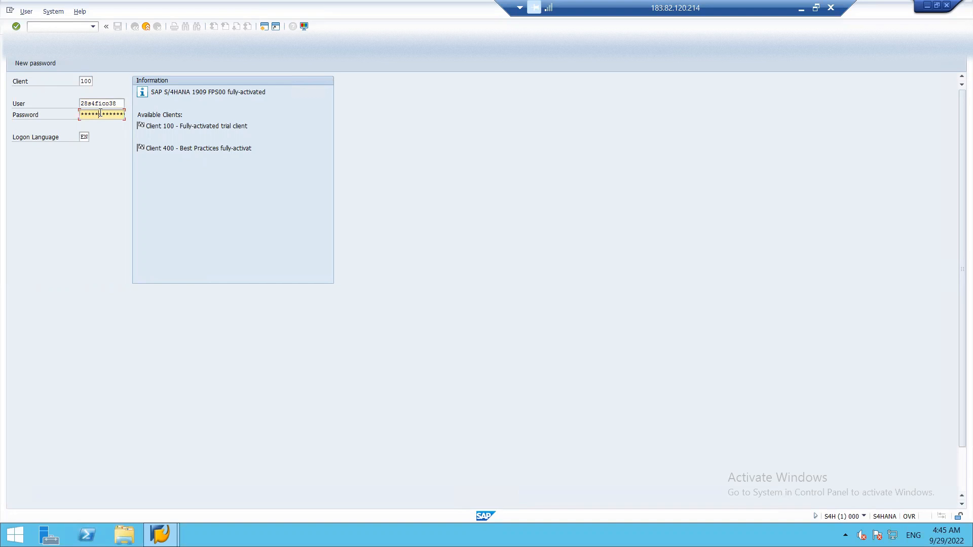
key(Return)
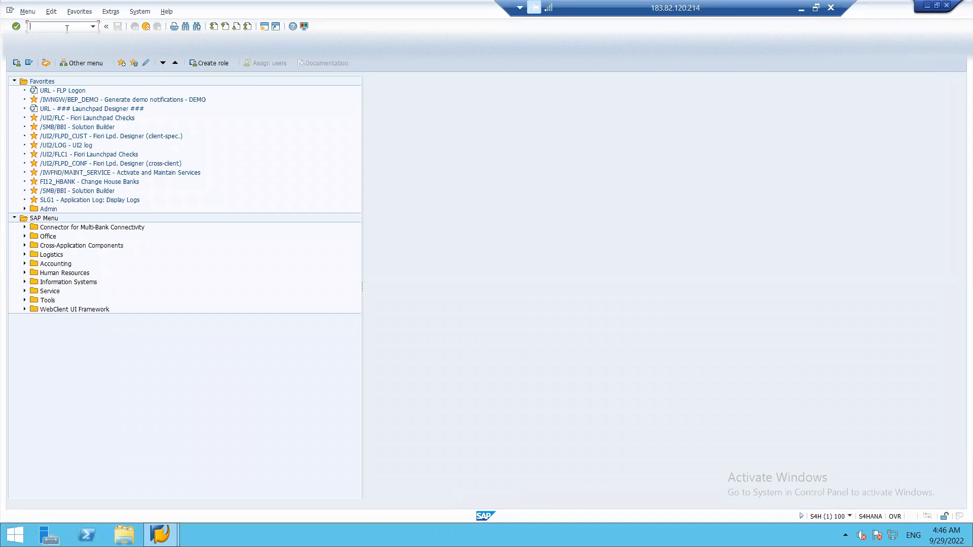
text(spro)
key(Return)
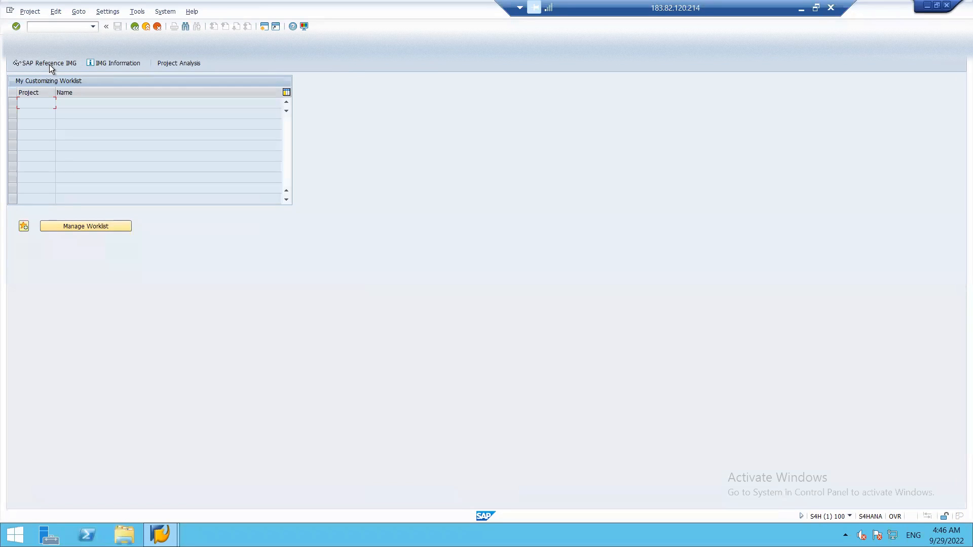
In the SAP Reference IMG, go to Financial Accounting Global Settings > Ledgers > Ledger and run Define Settings for Ledgers and Currency Types
click(50, 65)
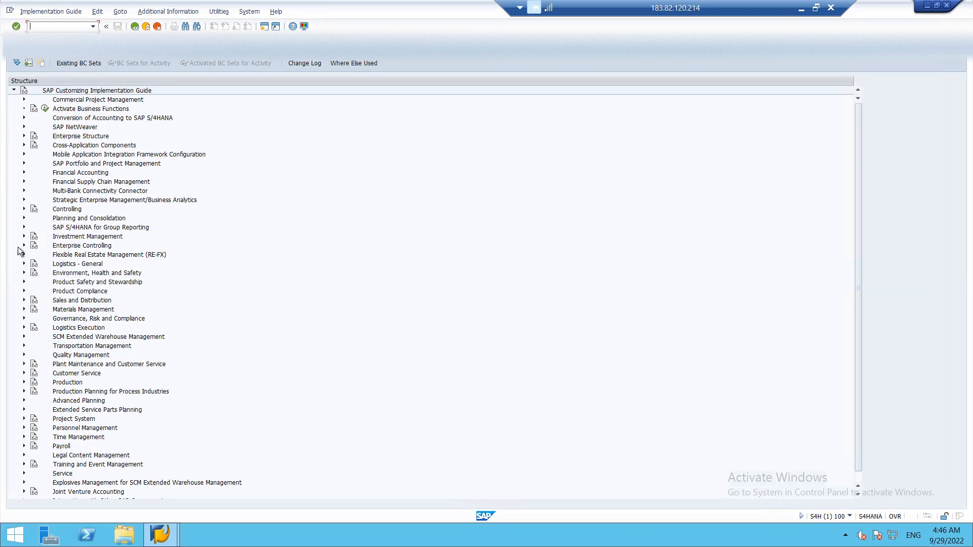
click(23, 172)
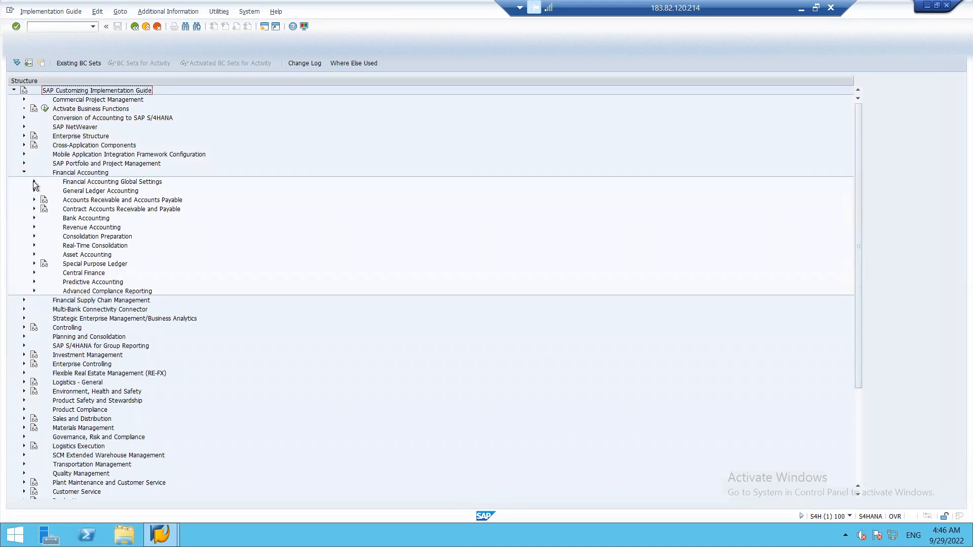
click(33, 190)
click(33, 190)
click(33, 182)
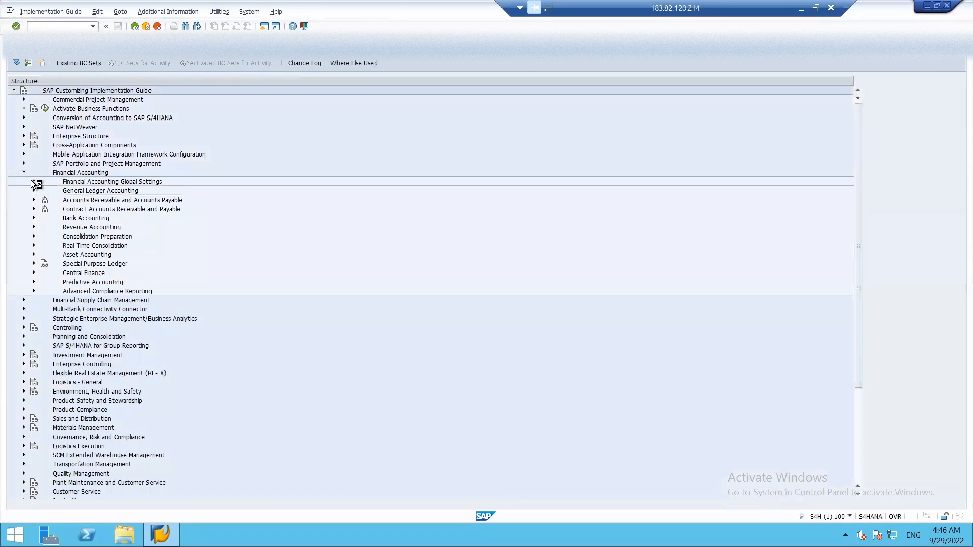
click(44, 200)
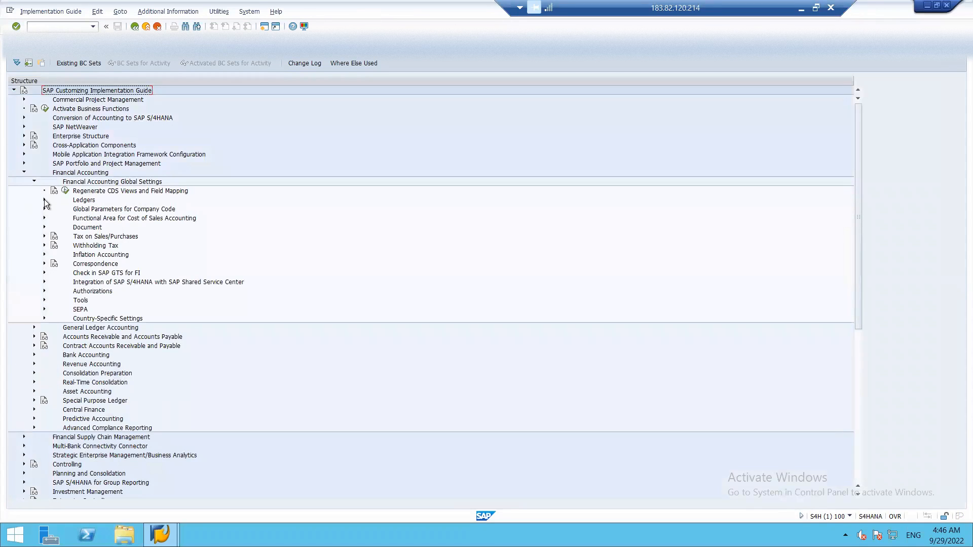
click(54, 218)
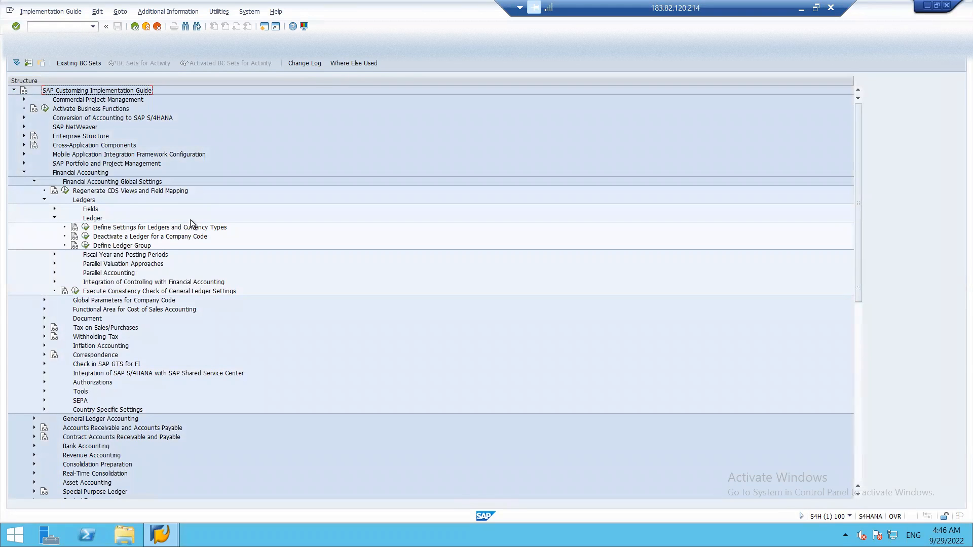
click(86, 227)
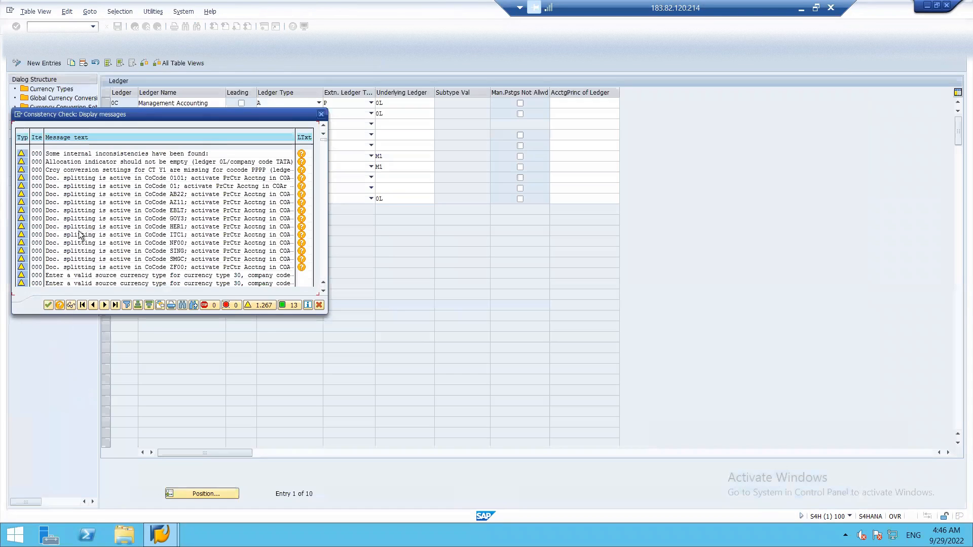
Dismiss the consistency check messages and display the 37 currency types
click(48, 306)
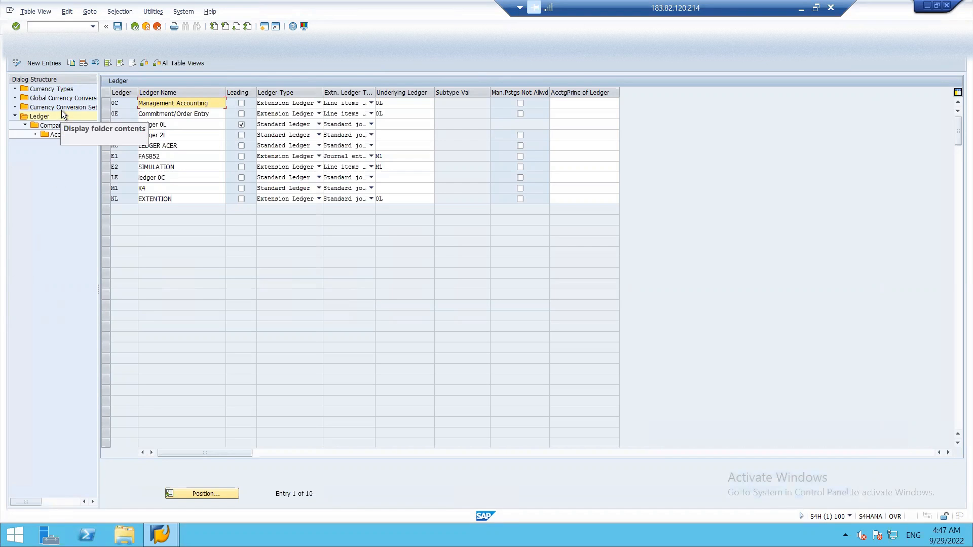
click(49, 91)
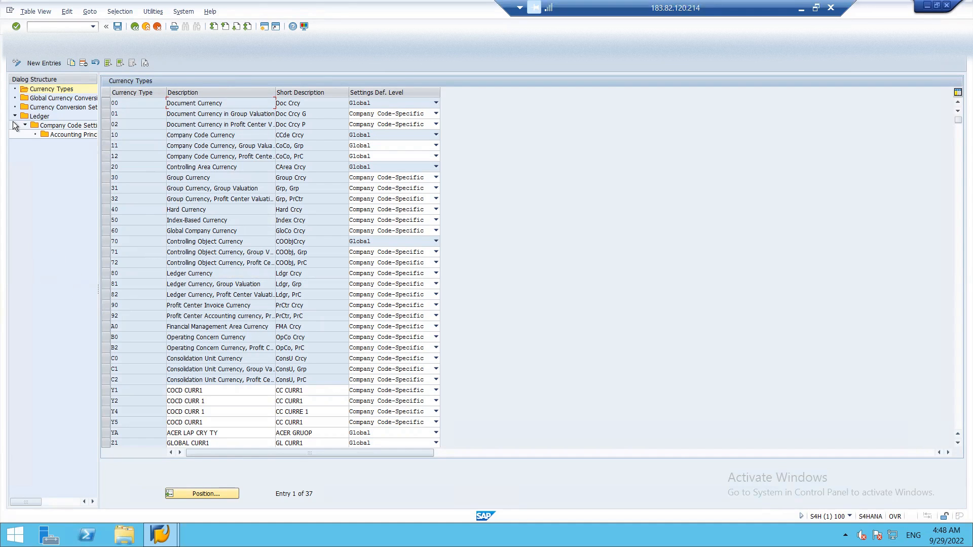
Open Company Code Settings for the Ledger for ledger 0L and dismiss the consistency messages
click(41, 91)
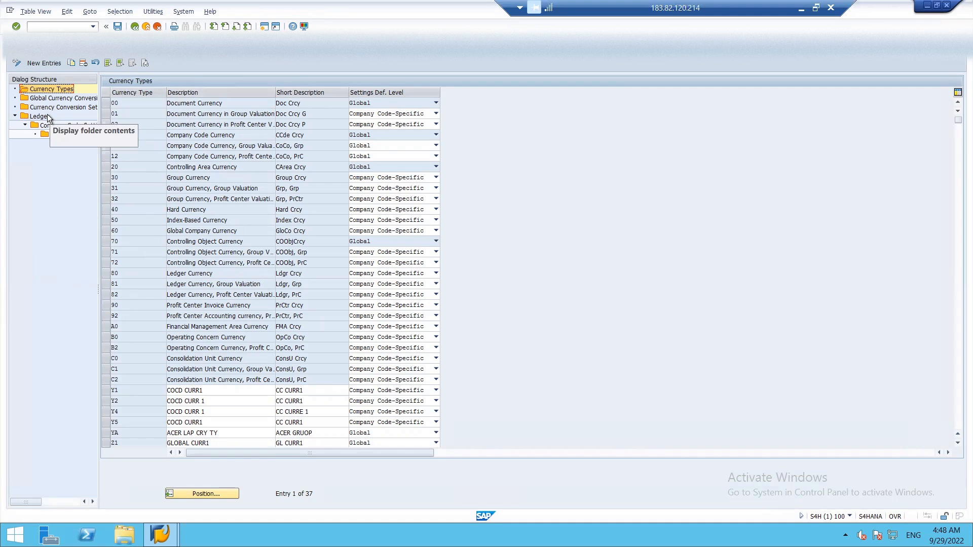
click(72, 127)
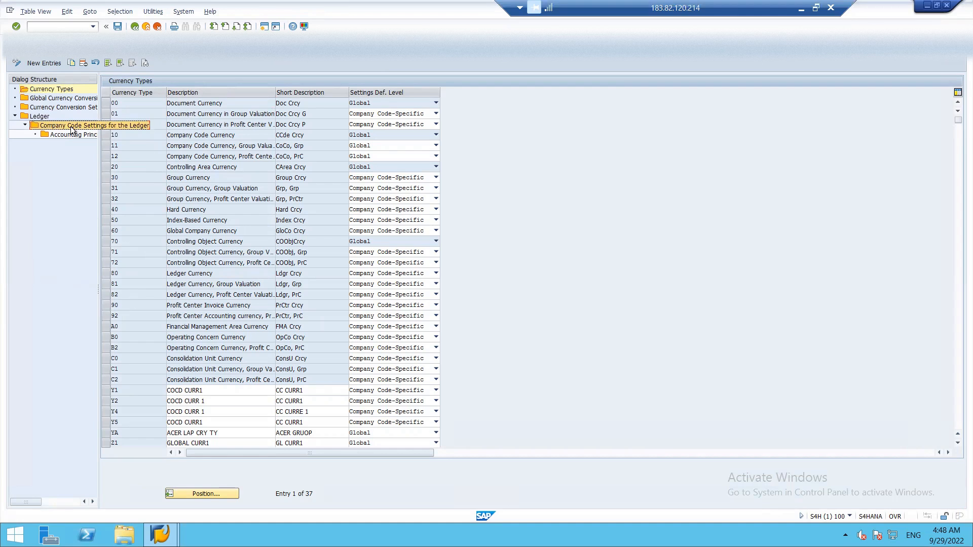
double_click(43, 119)
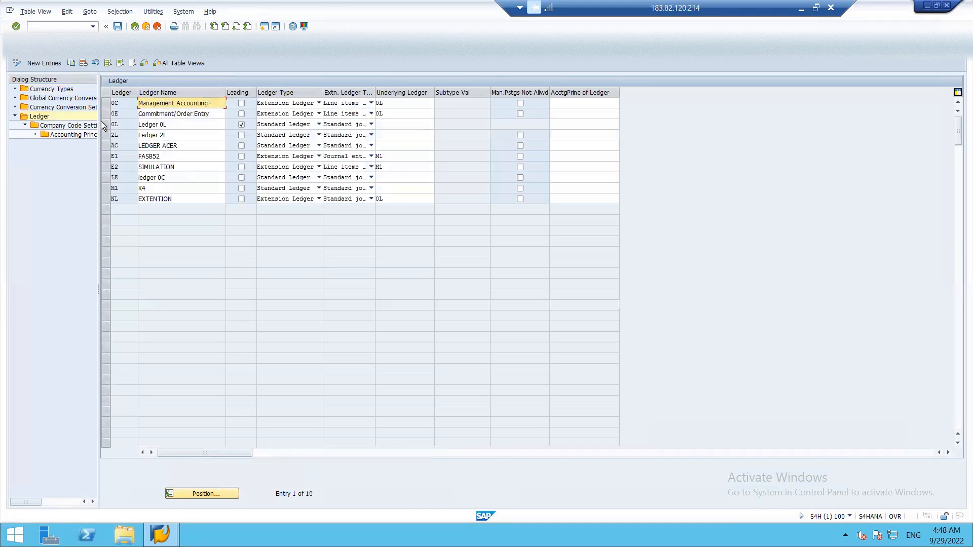
click(105, 126)
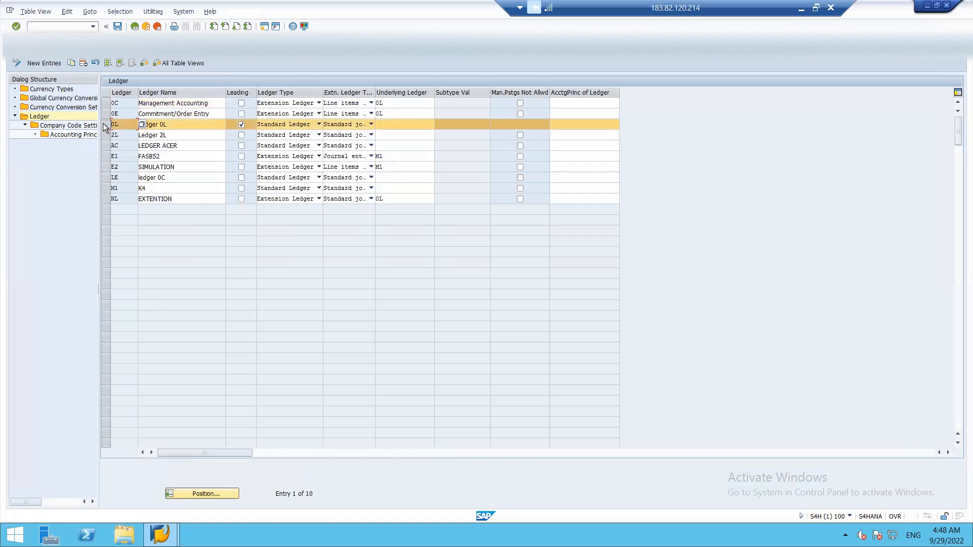
double_click(62, 126)
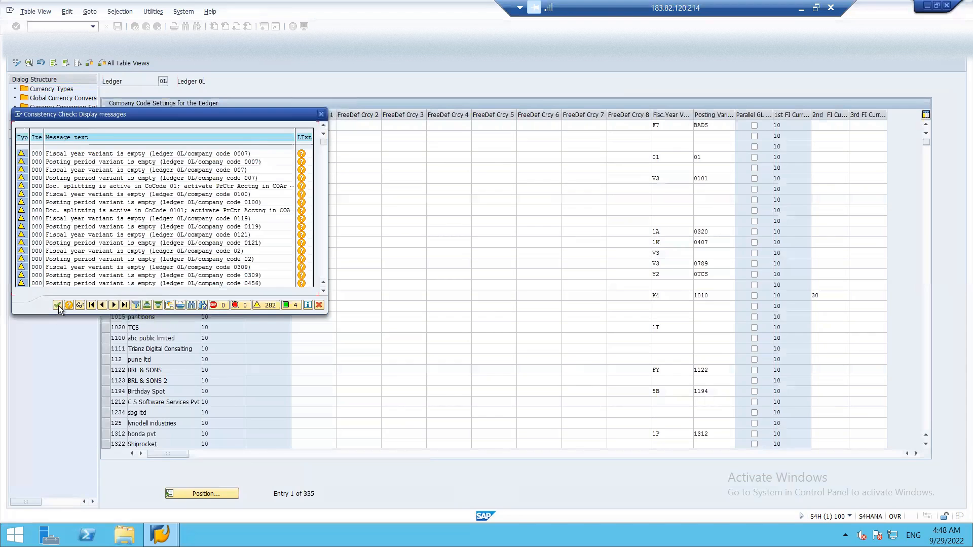
click(59, 305)
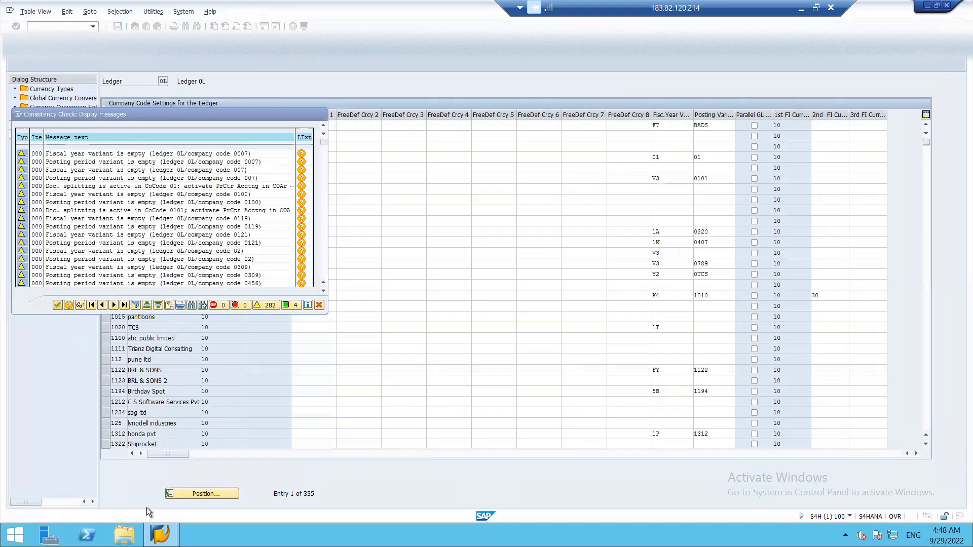
Position the company code list so ISH1 is at the top
click(181, 495)
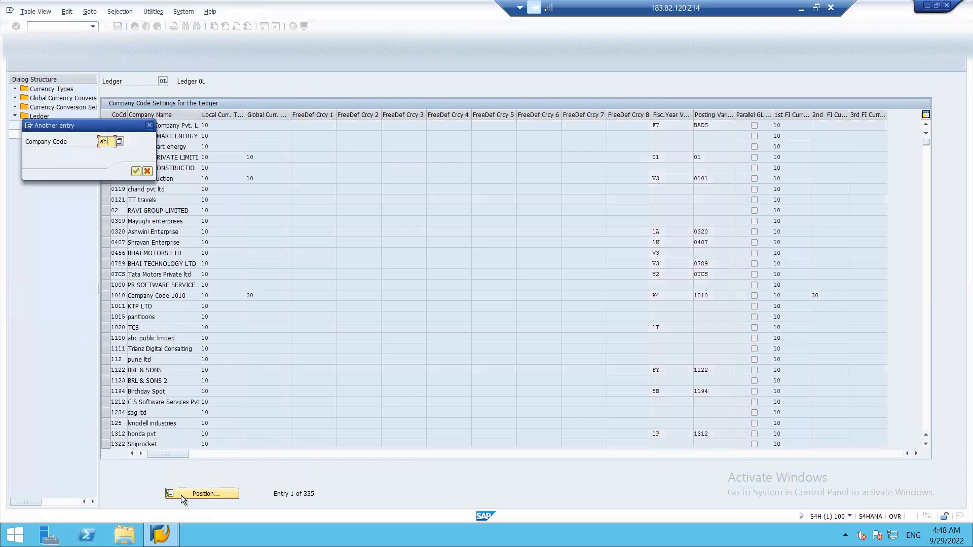
key(BackSpace)
text(0000)
key(Return)
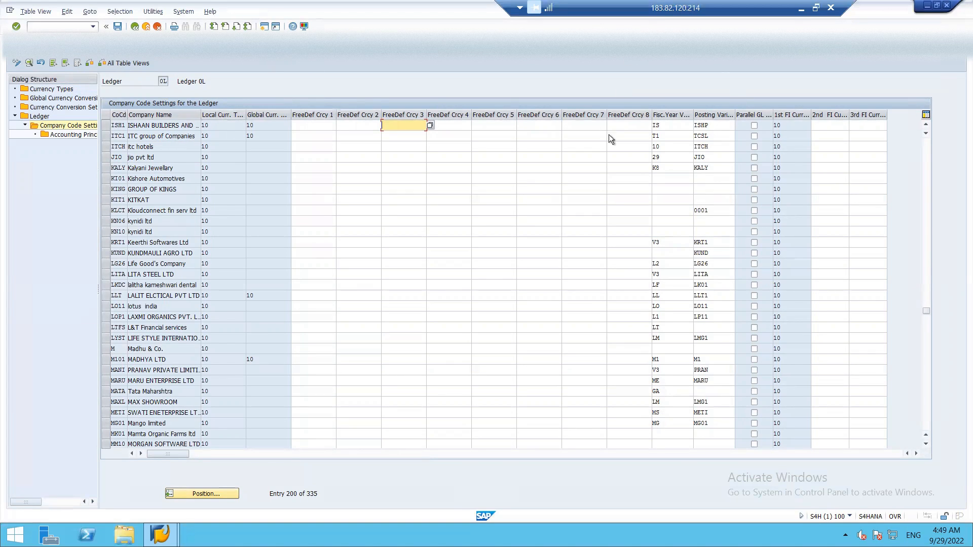
click(430, 126)
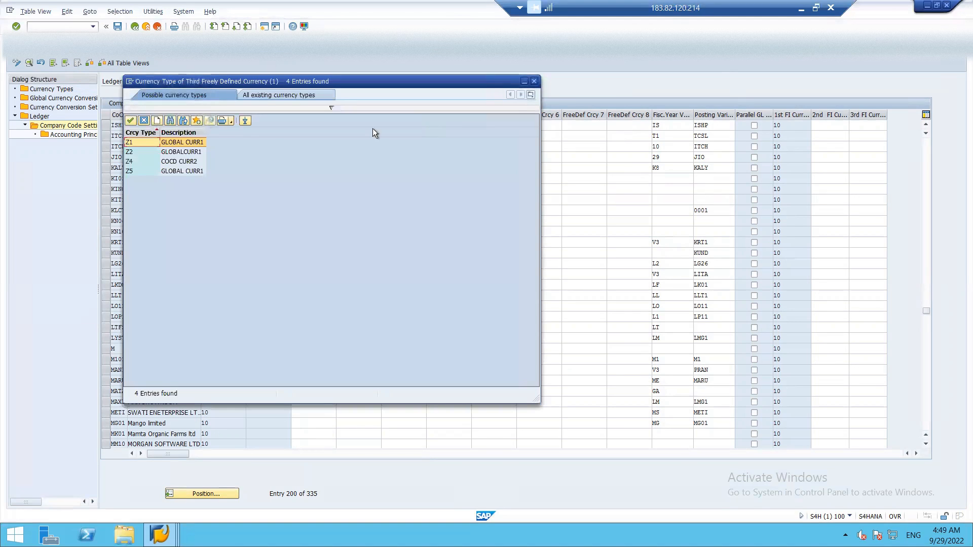
key(Escape)
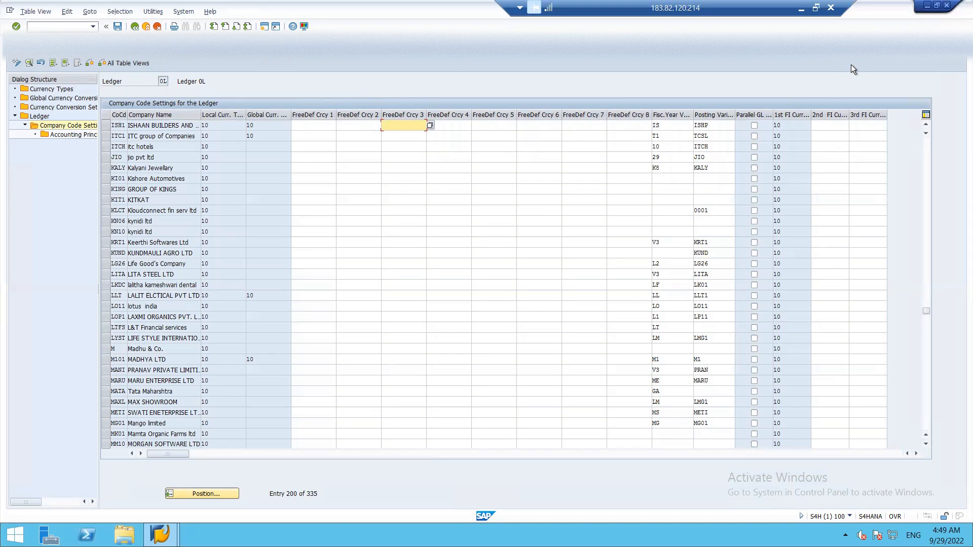
Minimize the SAP remote session and bring the WORKING(AutoRecovered) Excel workbook to the front
click(802, 9)
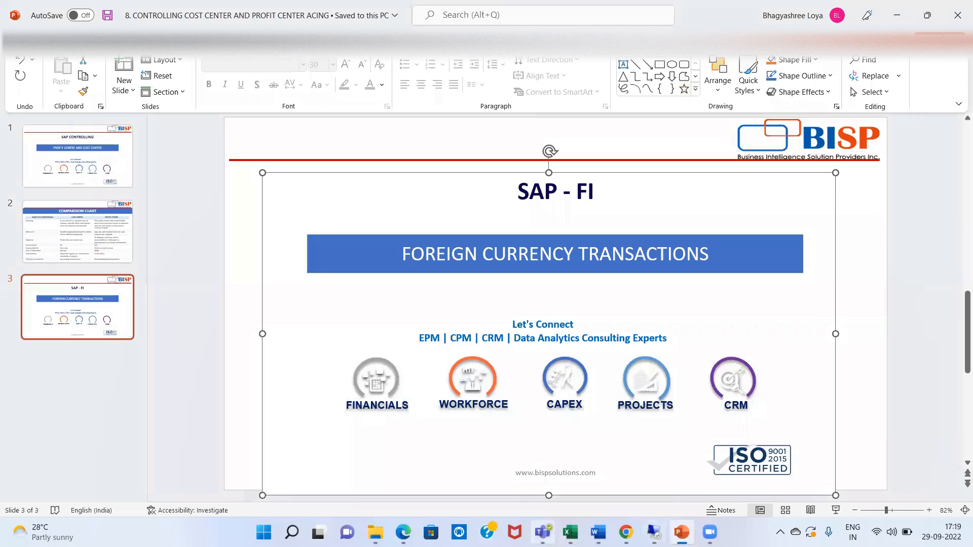
mouse_move(570, 532)
click(625, 481)
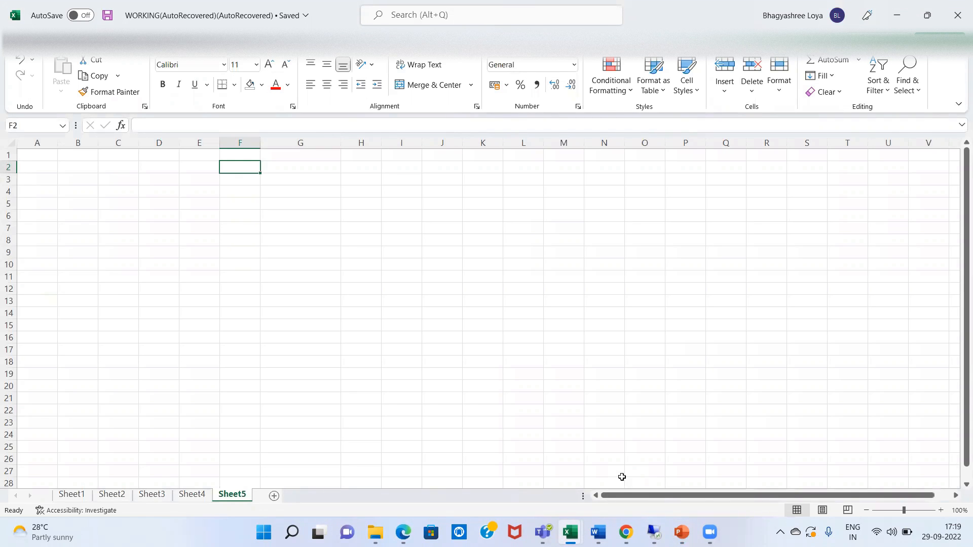
Enter the 'conversion options' heading with 3 below it, then option 1 'bank buying rate'
mouse_move(619, 522)
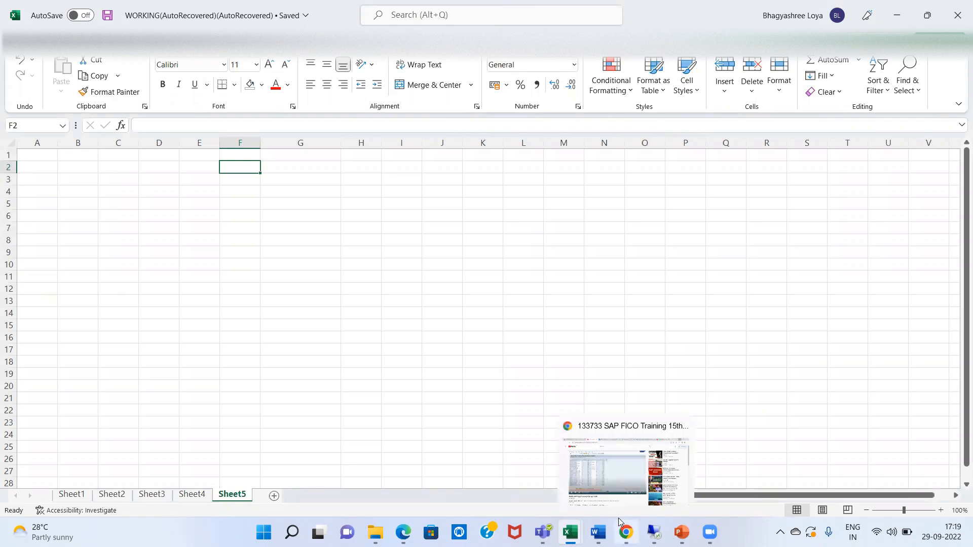
text(conversion options)
key(Return)
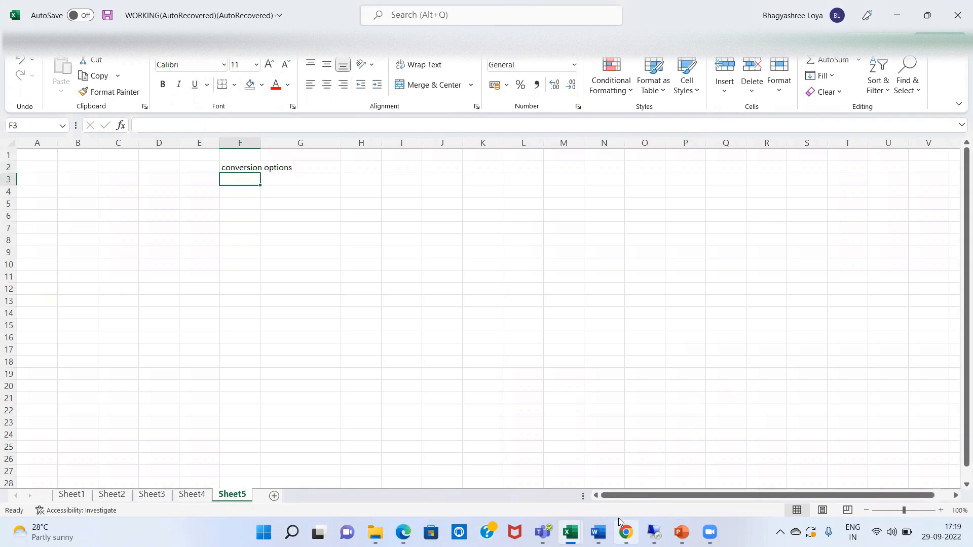
text(3)
key(Return)
key(Return)
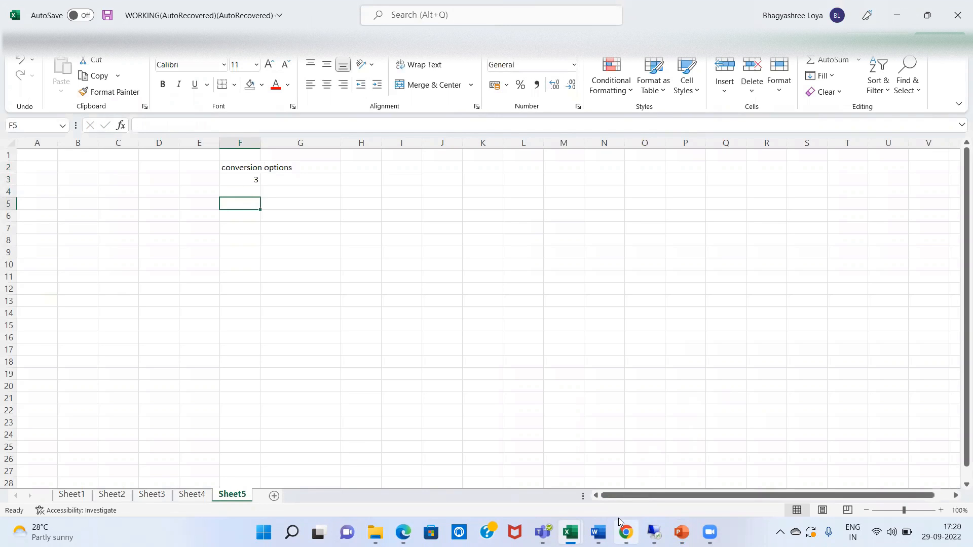
key(Right)
key(Left)
text(1)
key(Right)
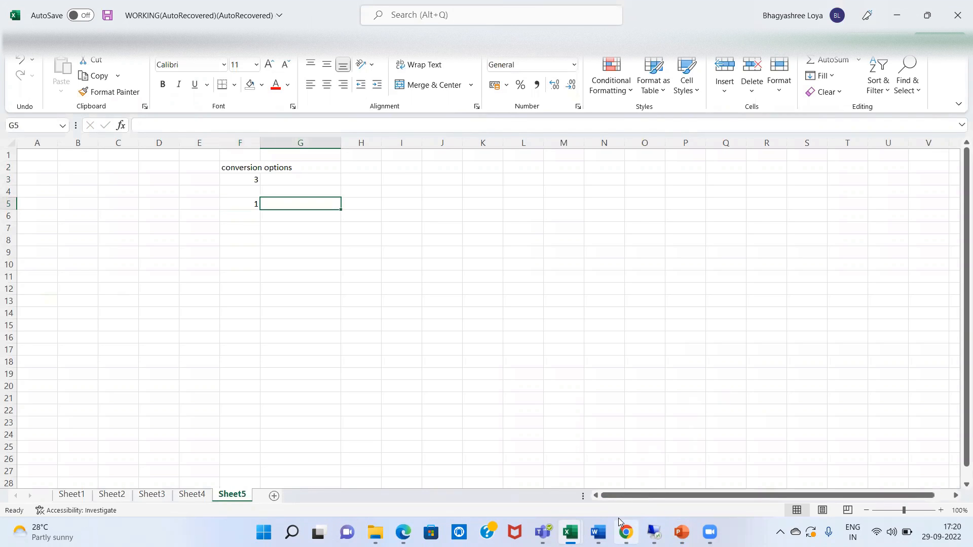
text(bank buy)
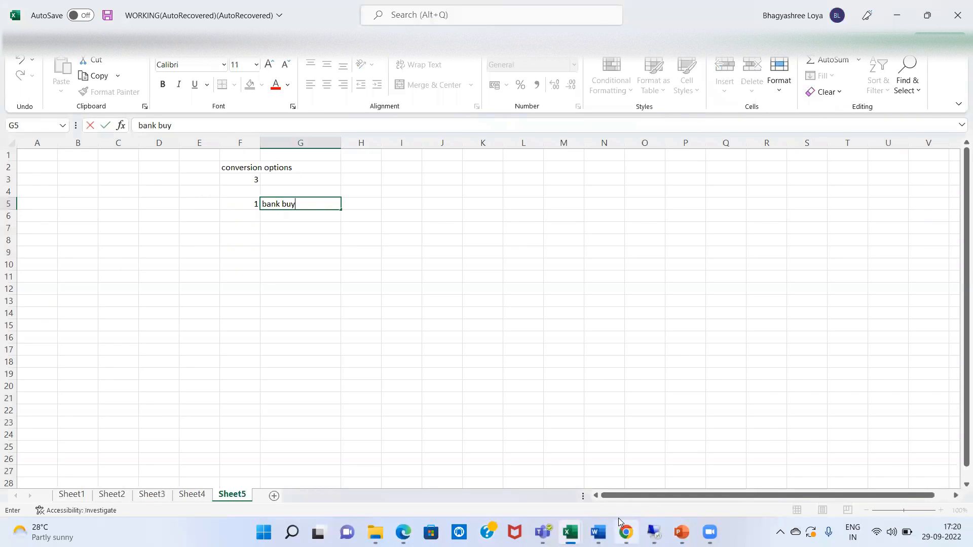
text(ing rate)
key(Right)
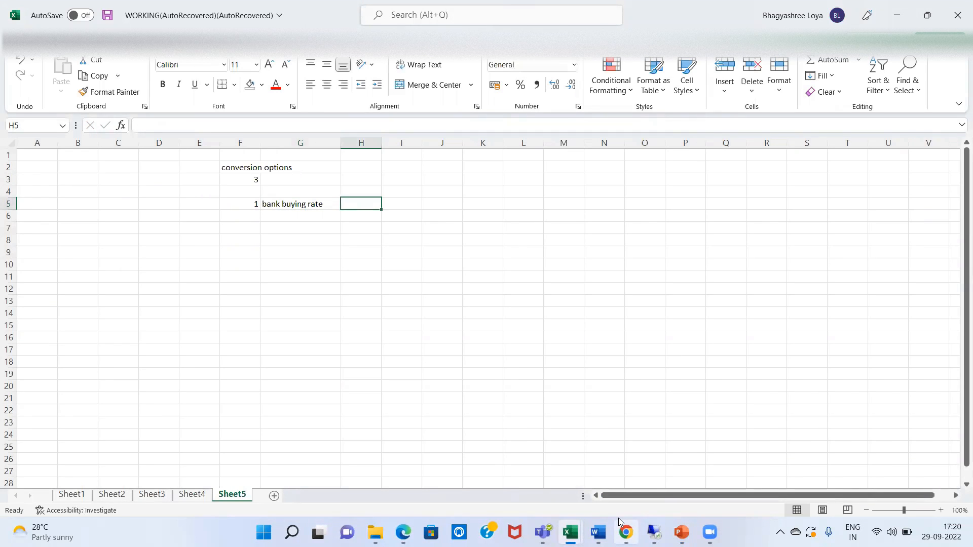
key(Right)
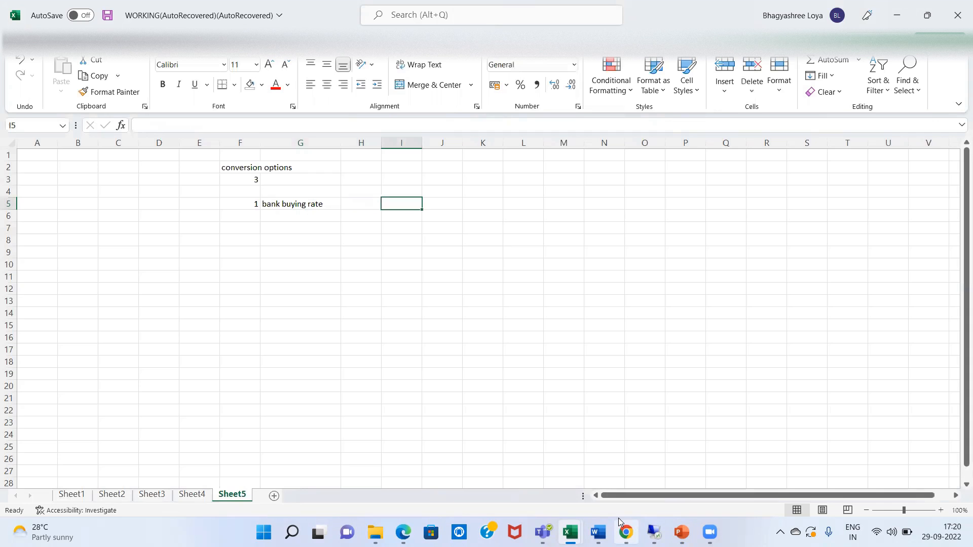
Add option 2 'bank selling rate' and option 3 'avg' beneath it
key(Left)
key(Left)
key(Left)
key(Down)
text(2)
key(Right)
text(b)
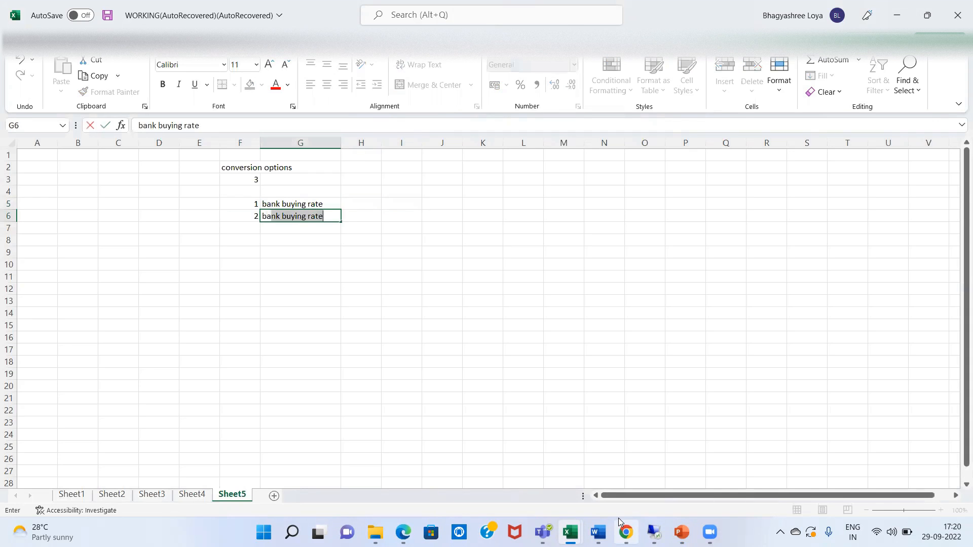
text(ank selling rate)
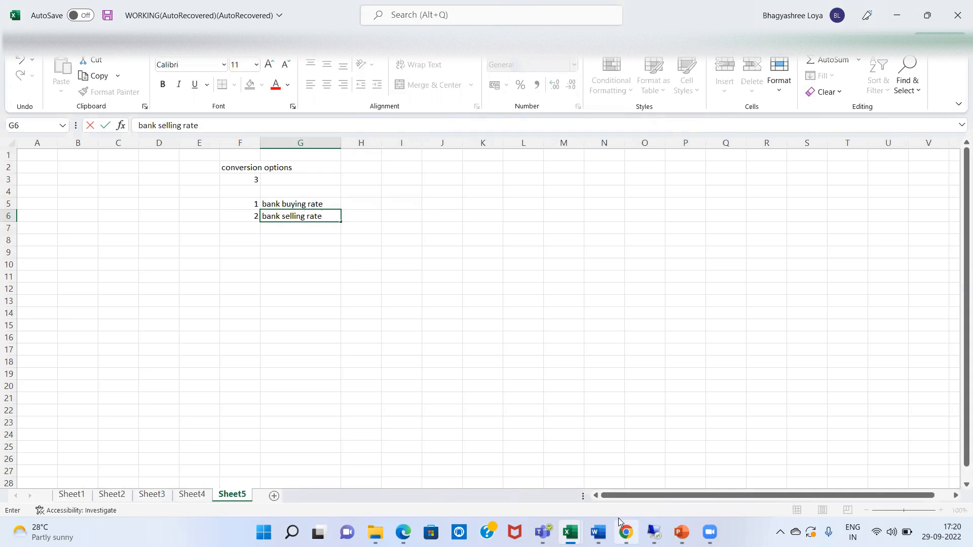
key(Return)
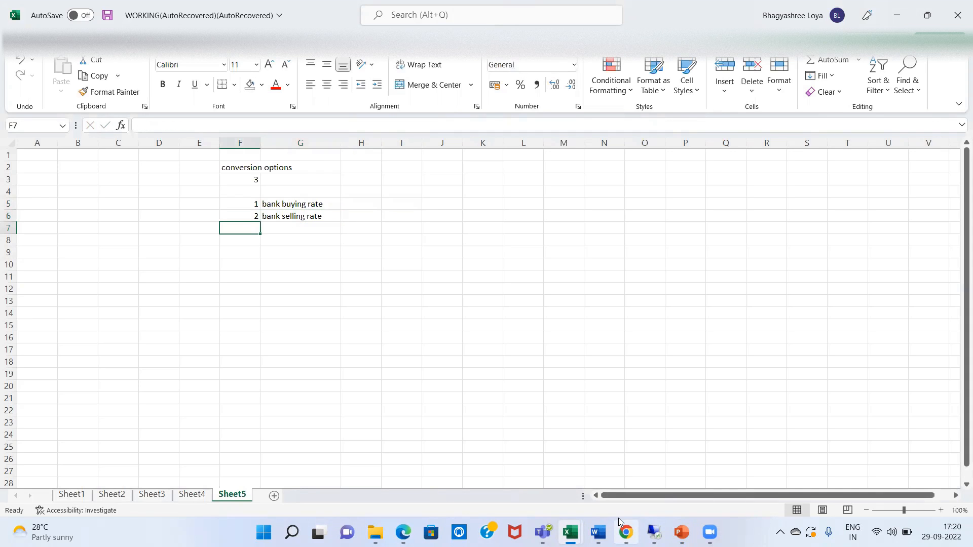
text(3)
key(Tab)
text(avg)
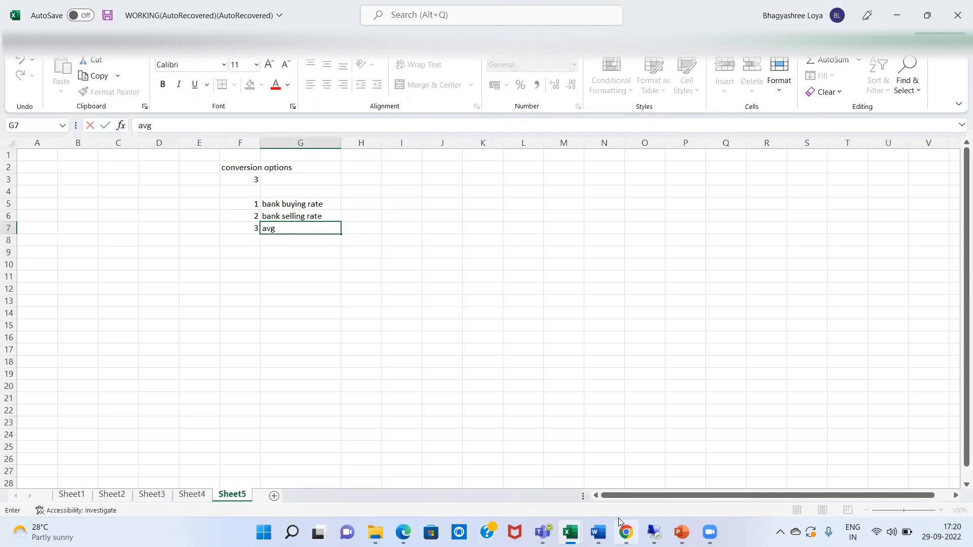
key(Return)
key(Up)
key(Up)
key(Up)
key(Right)
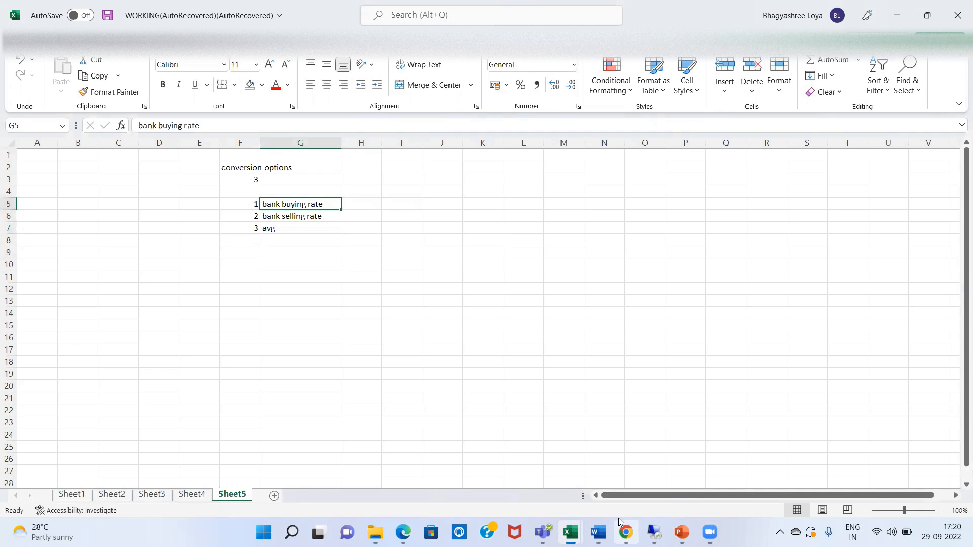
key(Down)
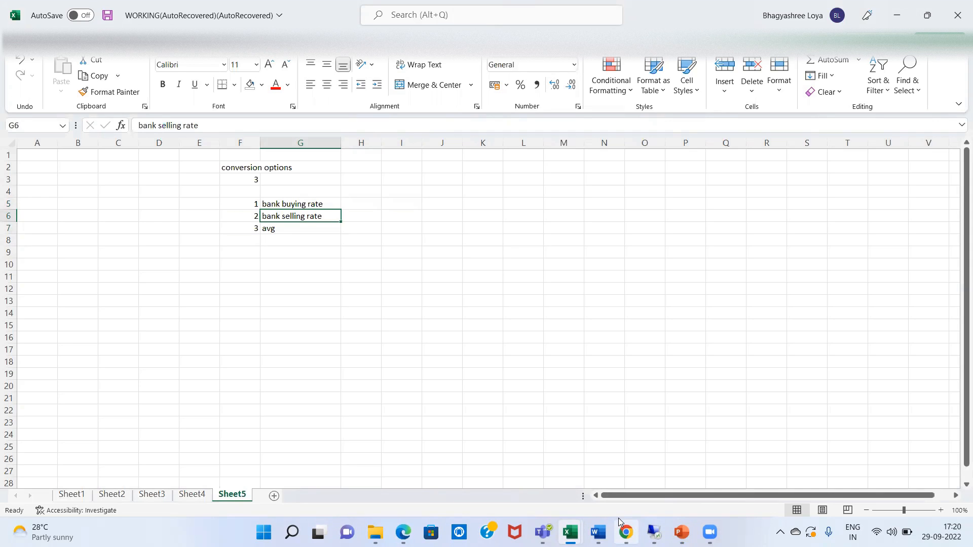
key(Down)
key(Up)
key(Up)
key(Down)
key(Up)
key(Down)
key(Up)
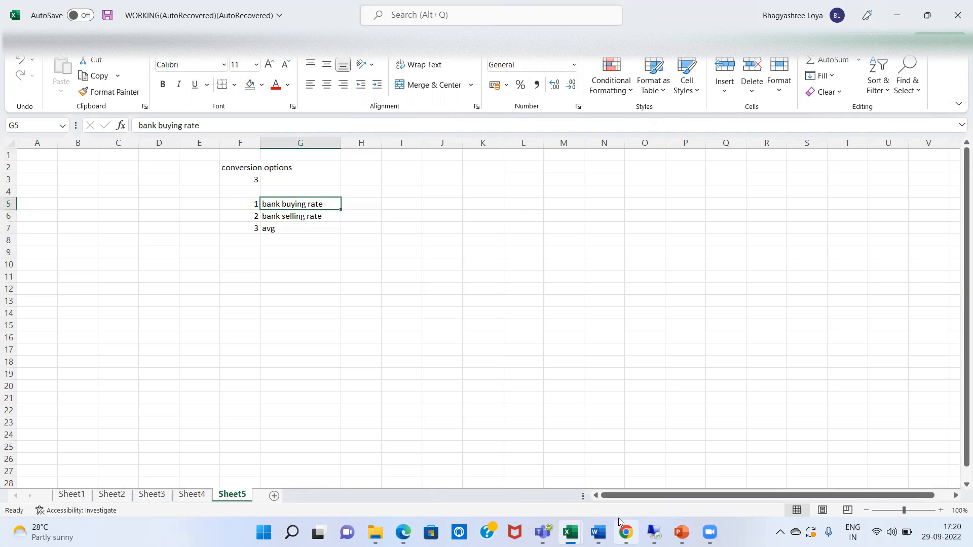
key(Down)
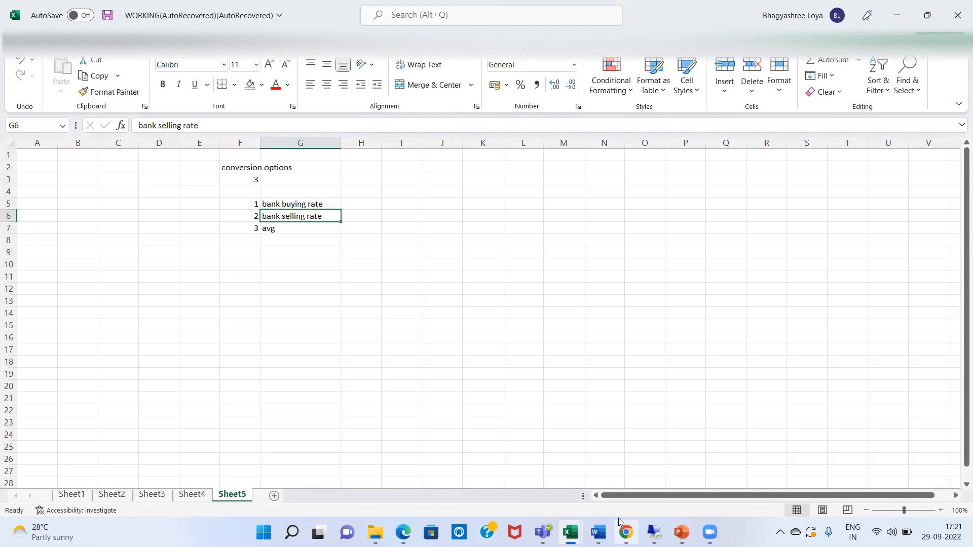
key(Up)
key(Down)
key(Left)
key(Right)
key(Up)
key(Right)
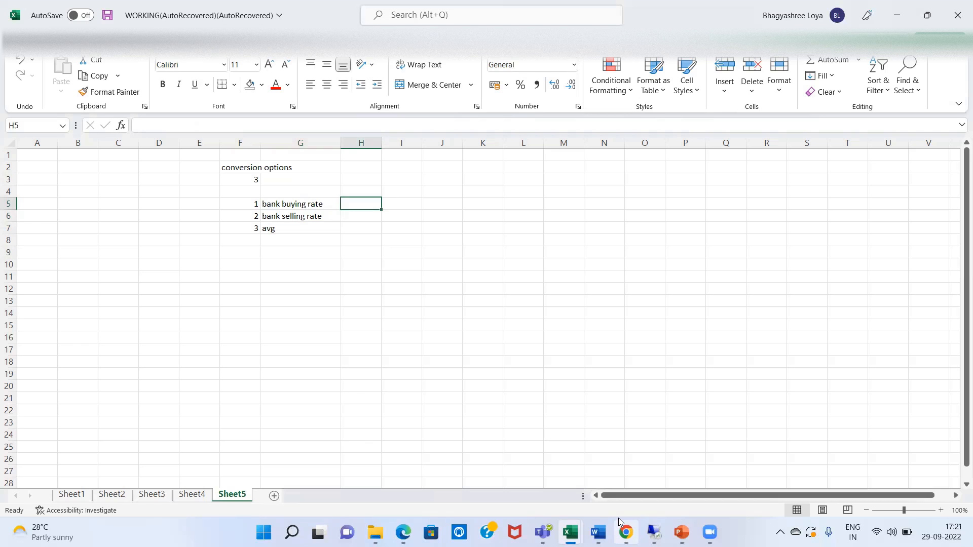
Enter codes G, B and M in H5:H7 beside the three options
text(G)
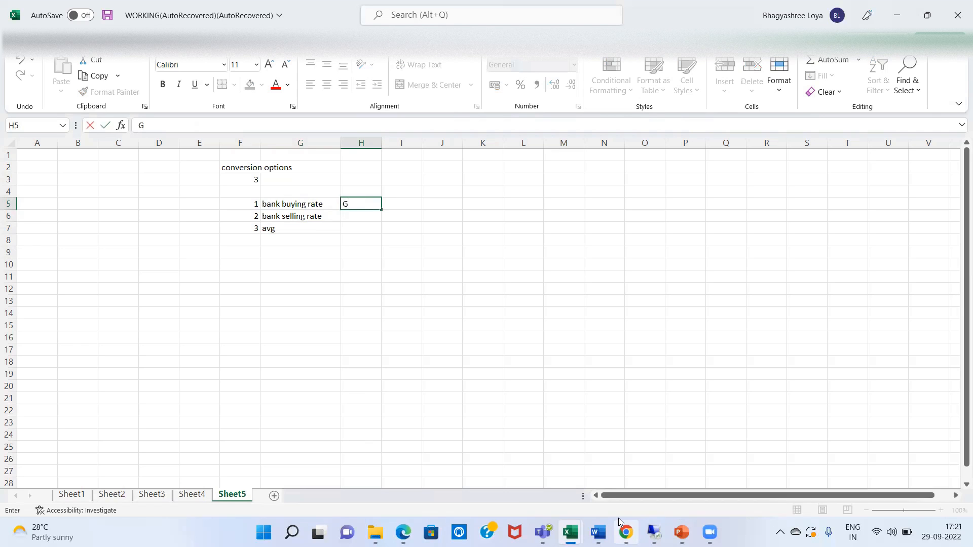
key(Return)
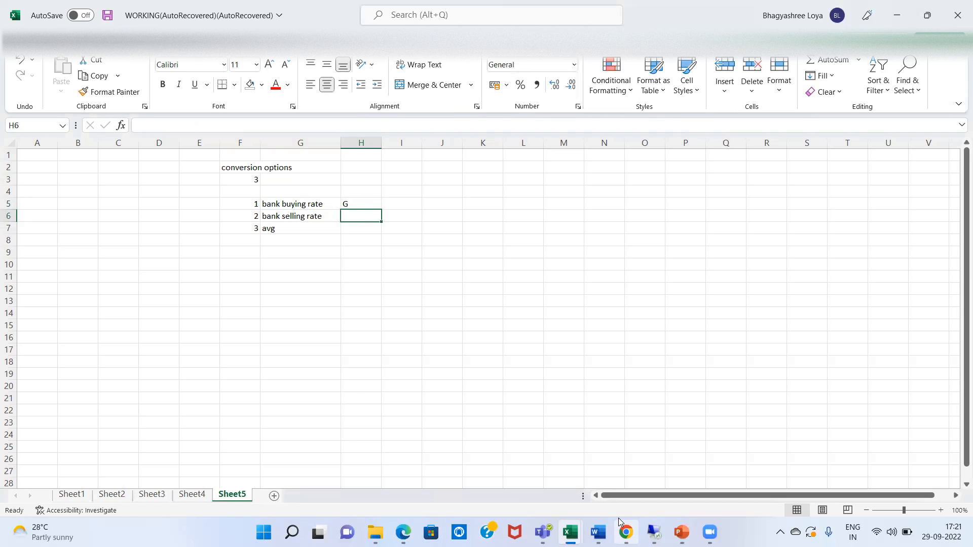
text(B)
key(Return)
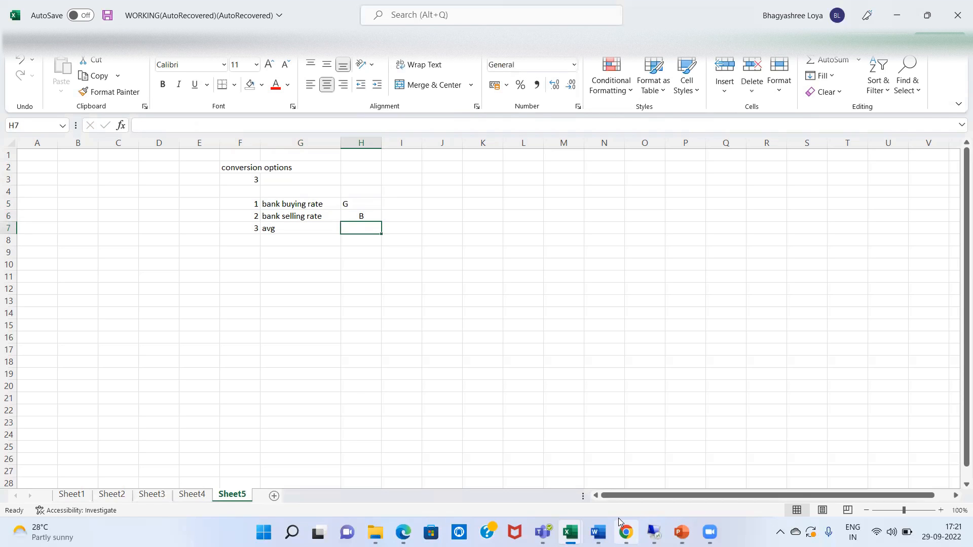
text(M)
key(Return)
Centre the G code in H5 and move to cell F10
click(367, 202)
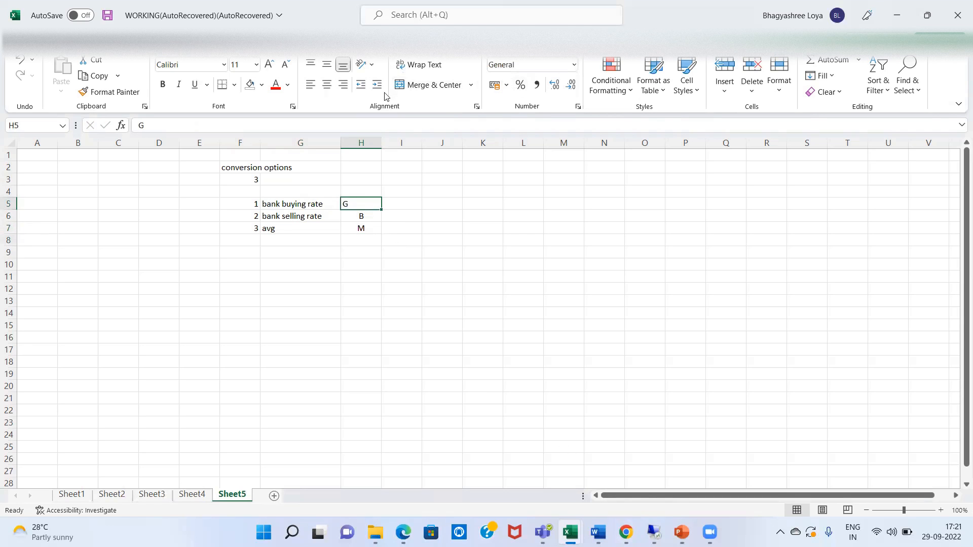
click(327, 85)
key(Down)
key(Down)
key(Down)
key(Down)
key(Down)
key(Down)
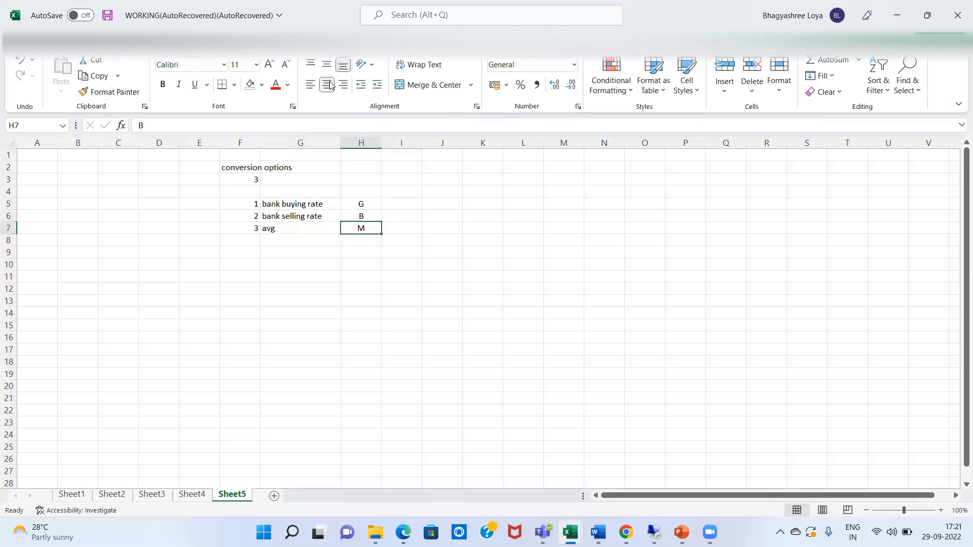
key(Left)
key(Left)
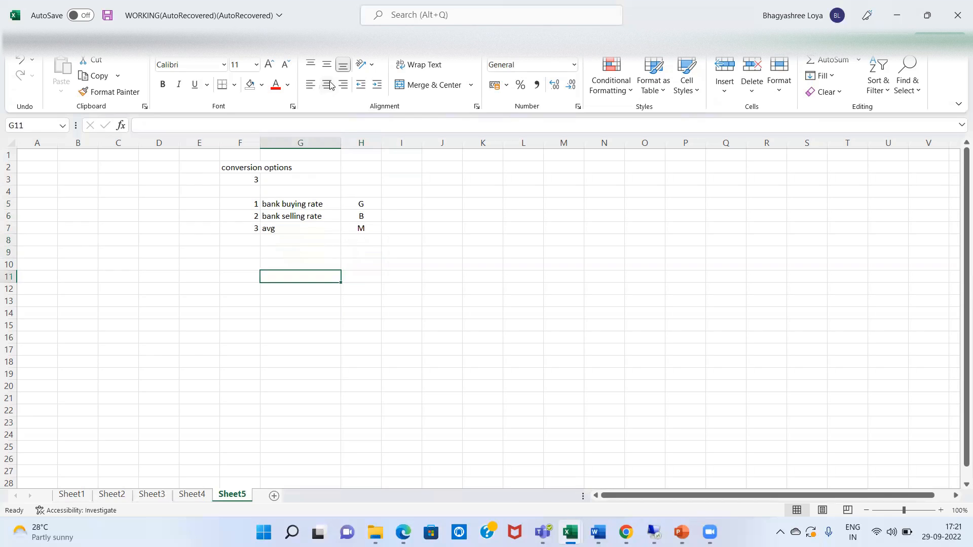
key(Up)
key(Up)
key(Up)
key(Up)
key(Up)
key(Up)
key(Down)
key(Down)
key(Down)
key(Down)
key(Down)
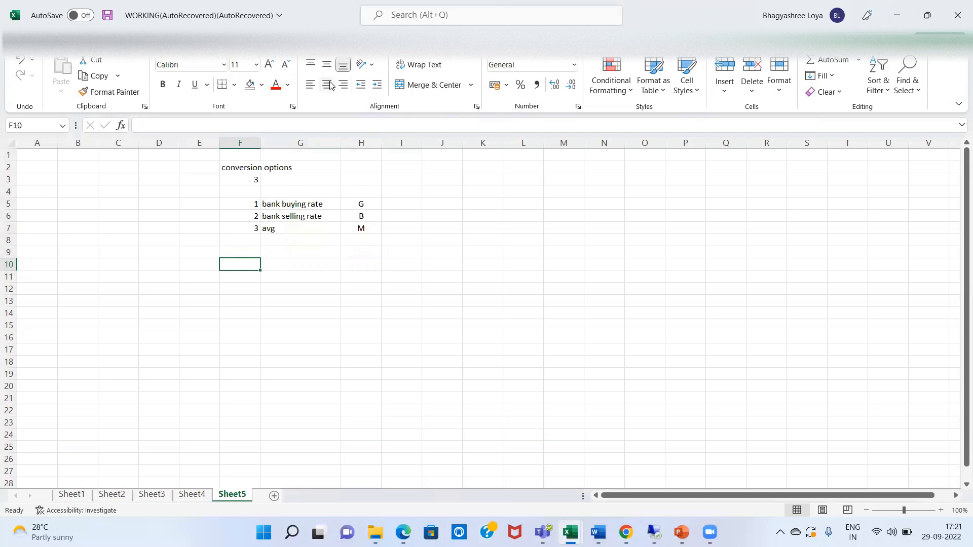
Add the '2 WAYS' heading with DIRECT/FC TO LC and INDIRECT/LC TO FC labels
text(2 WAYS)
key(Return)
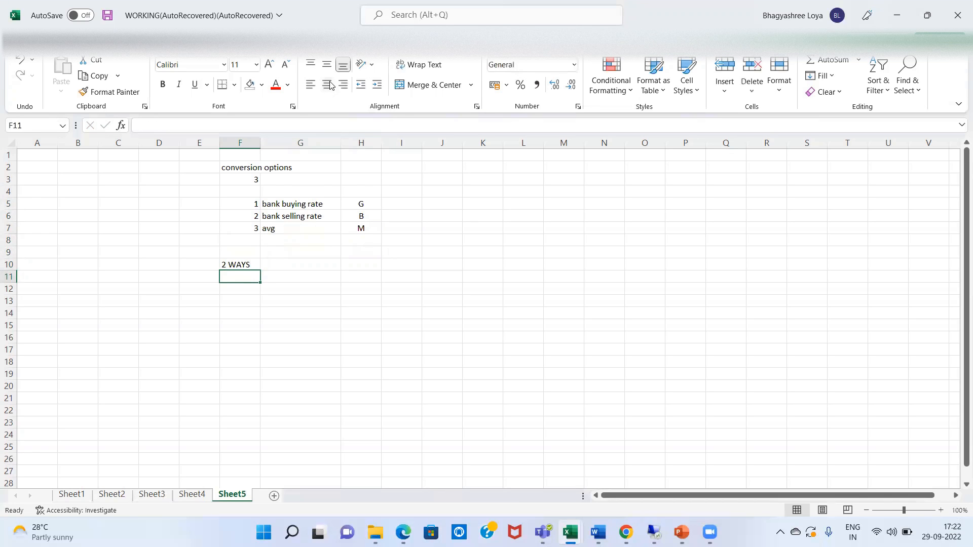
text(DIRECT)
key(Tab)
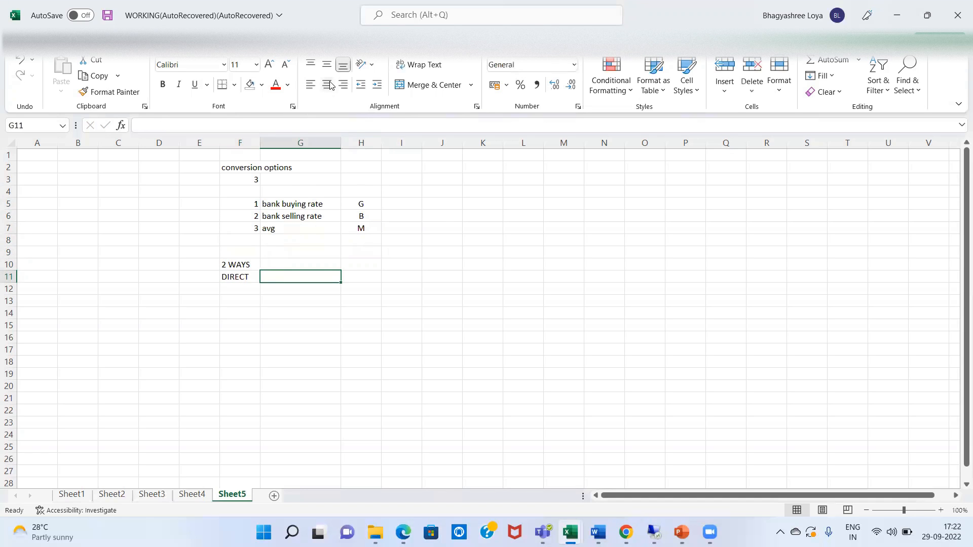
text(INDIR)
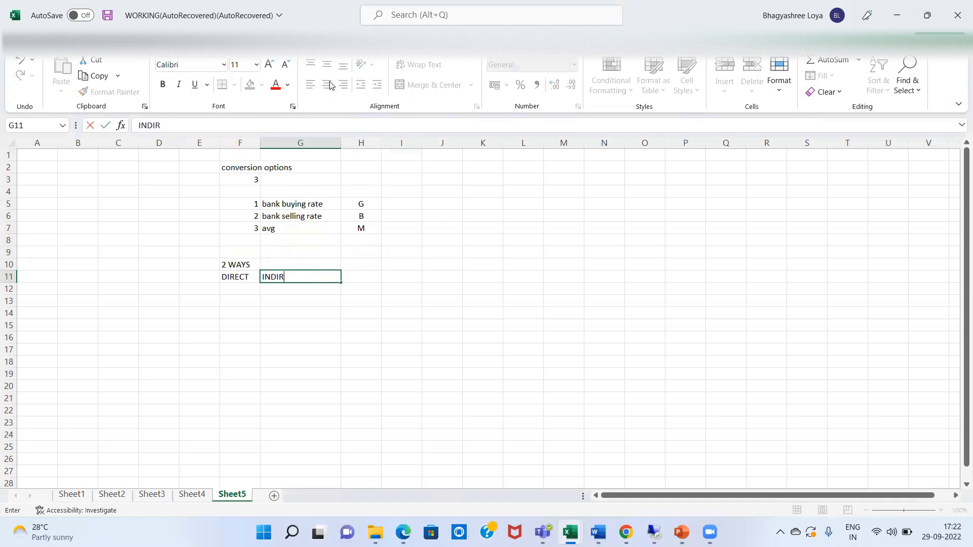
text(ECT)
key(Return)
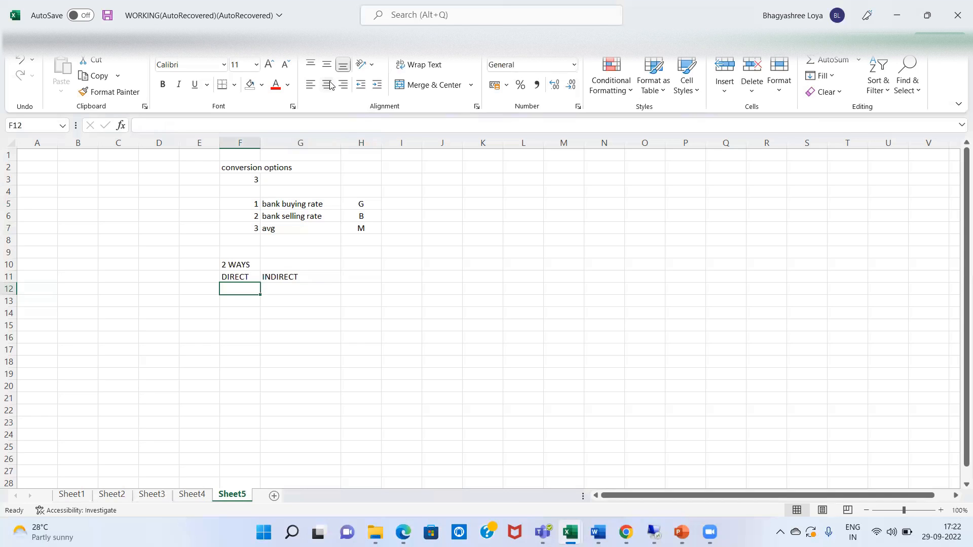
text(FC TO)
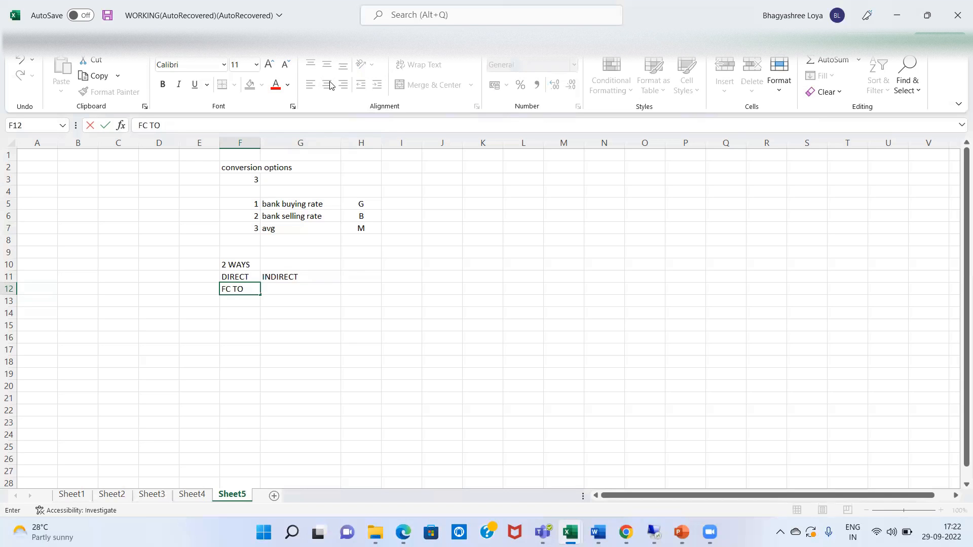
text( LC)
key(Tab)
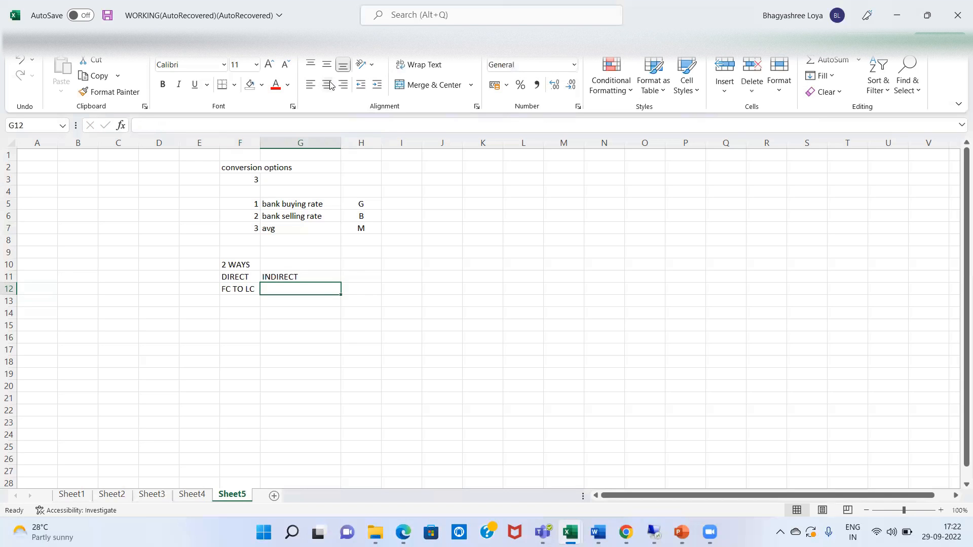
text(L)
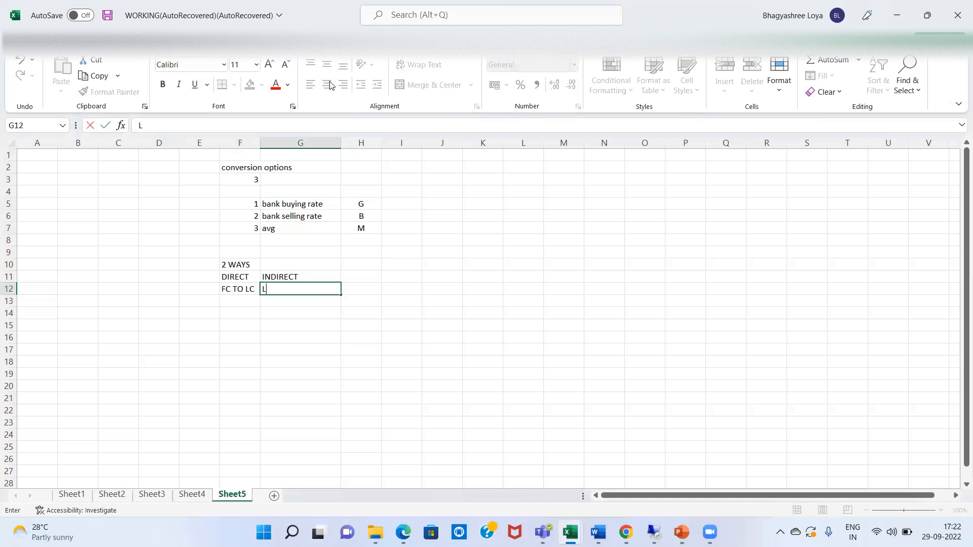
text(C TO FC)
key(Return)
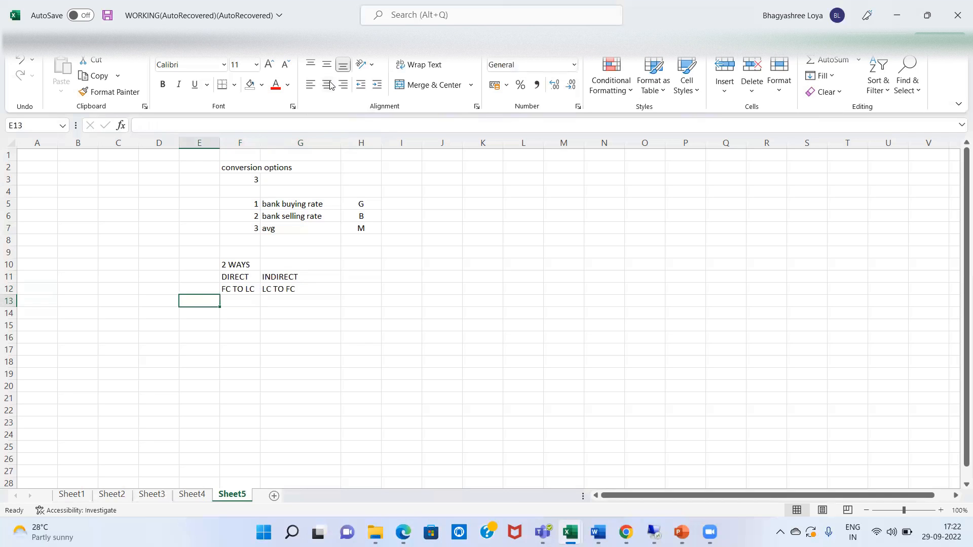
Fill row 13 with 1USD, 75 INR, 1INR, =1/75 and USD, then select E12:F13
text(1USD)
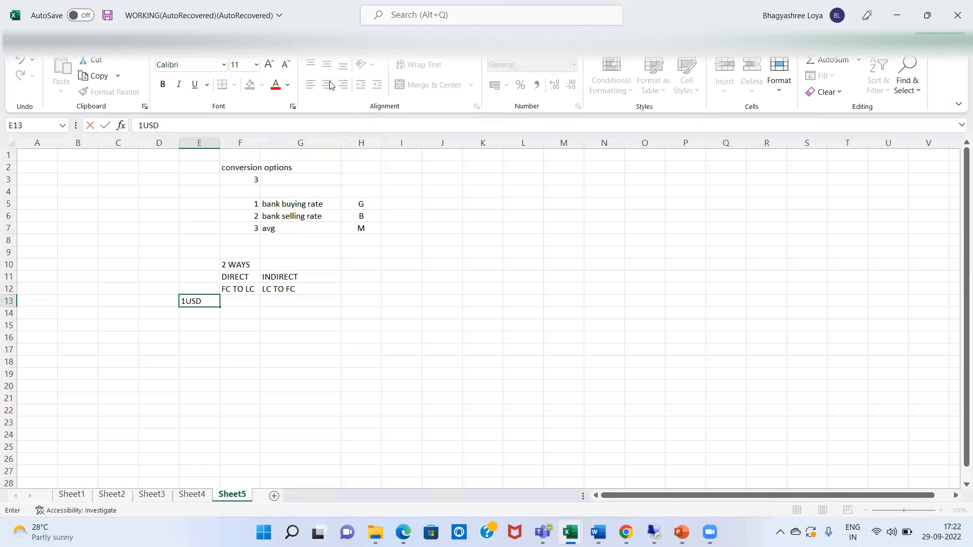
key(Tab)
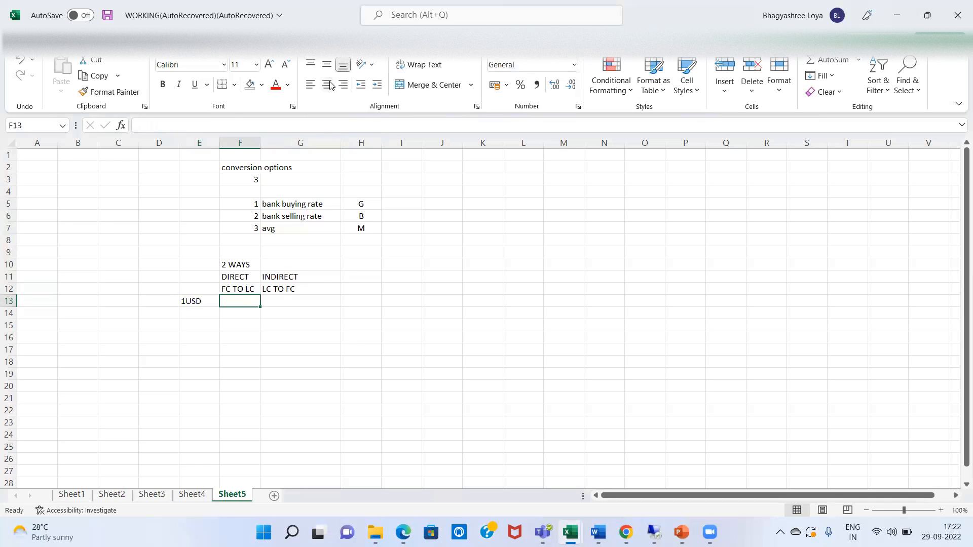
text(75)
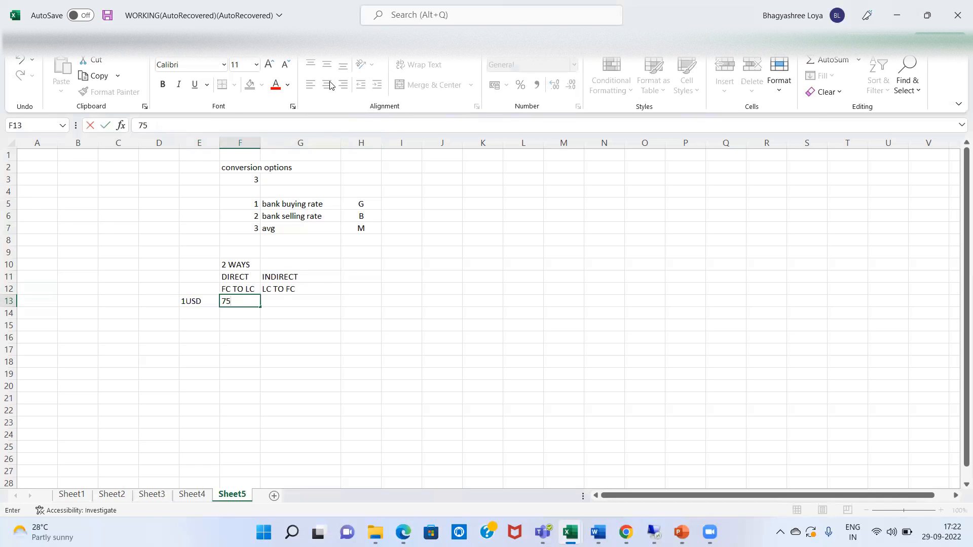
text( INR)
key(Tab)
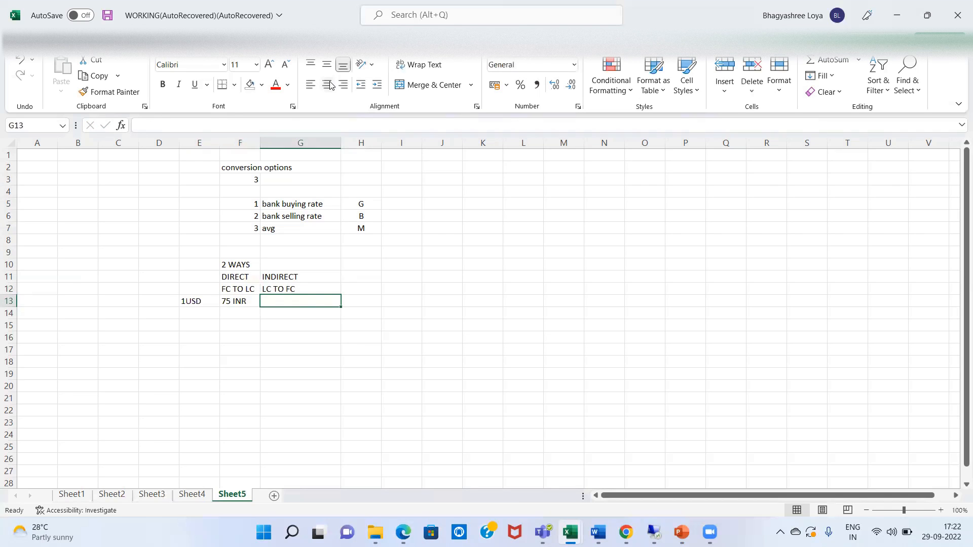
text(1INR)
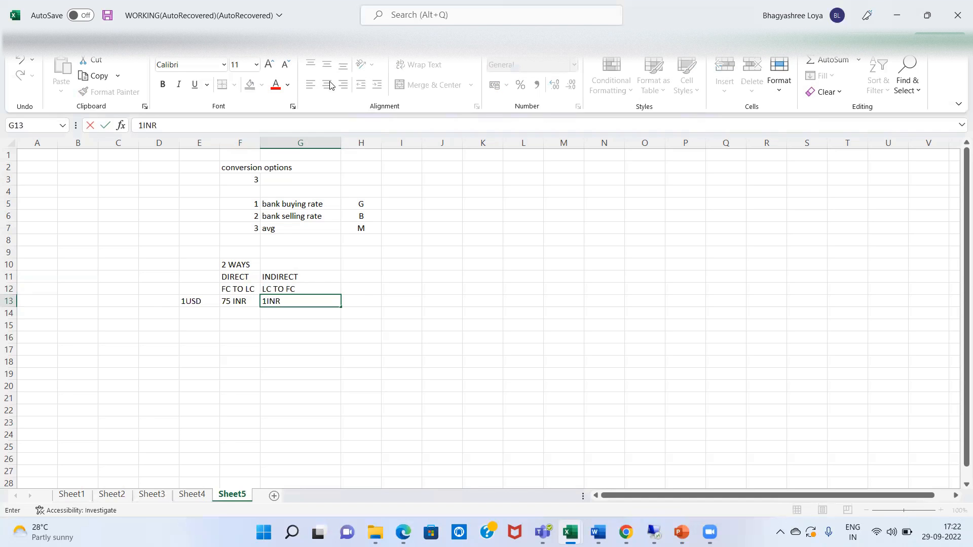
key(Tab)
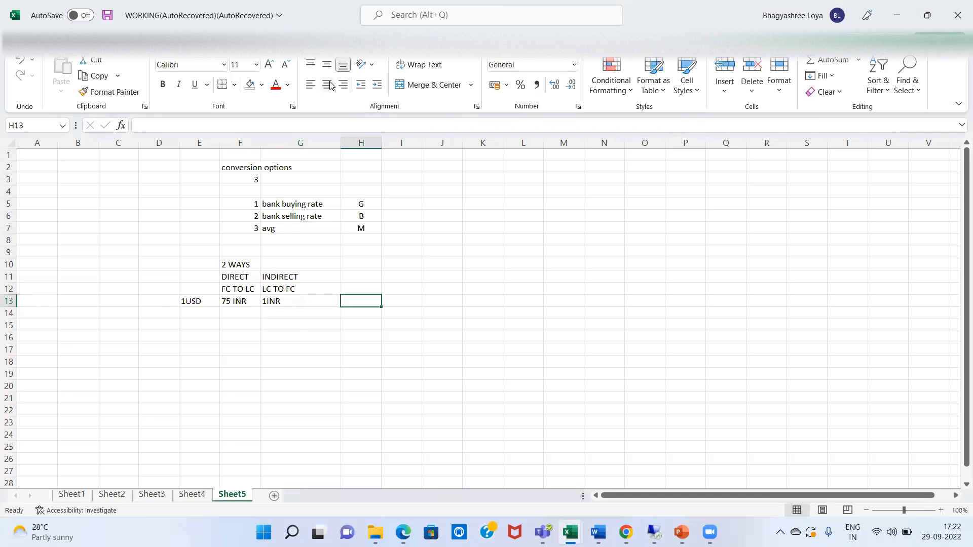
text(=1/75)
key(Tab)
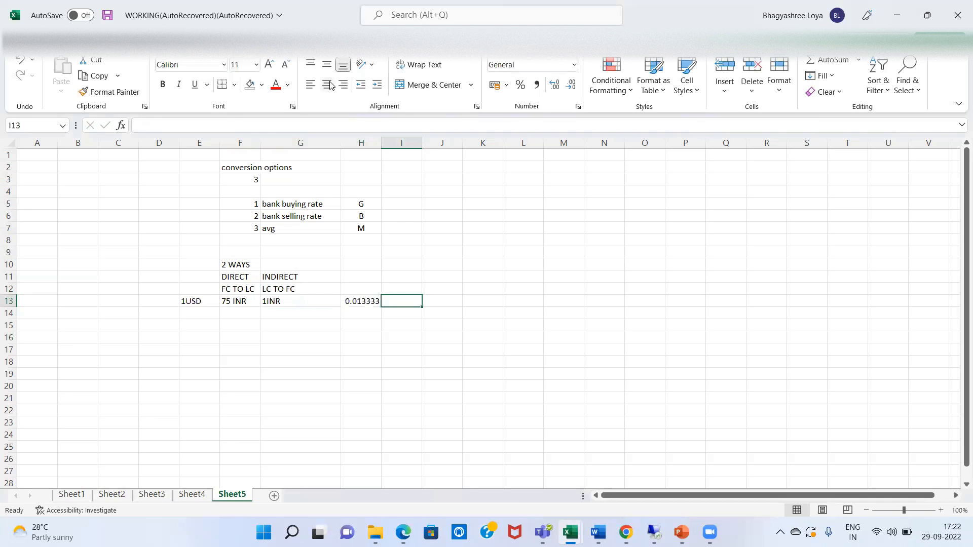
text(USD)
key(Return)
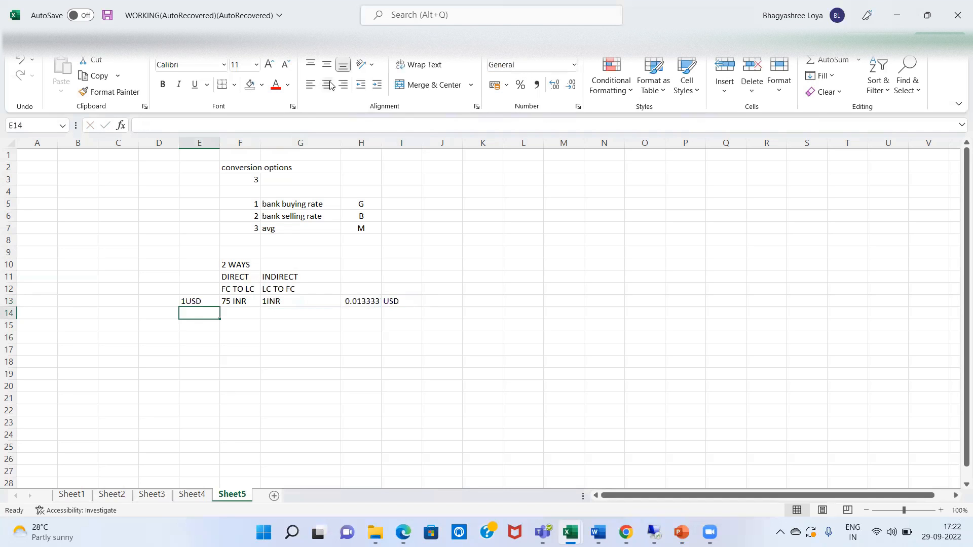
key(Right)
key(Up)
key(shift+Right)
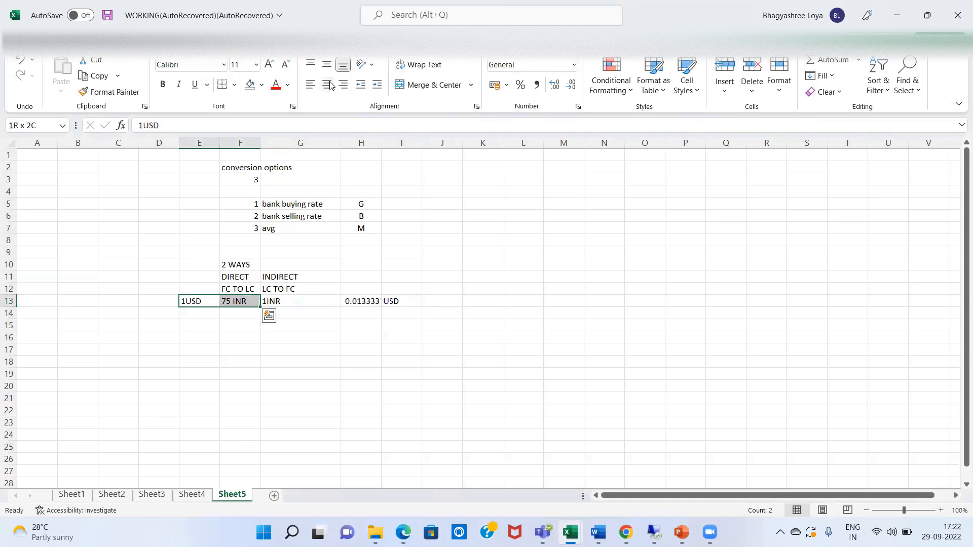
key(shift+Up)
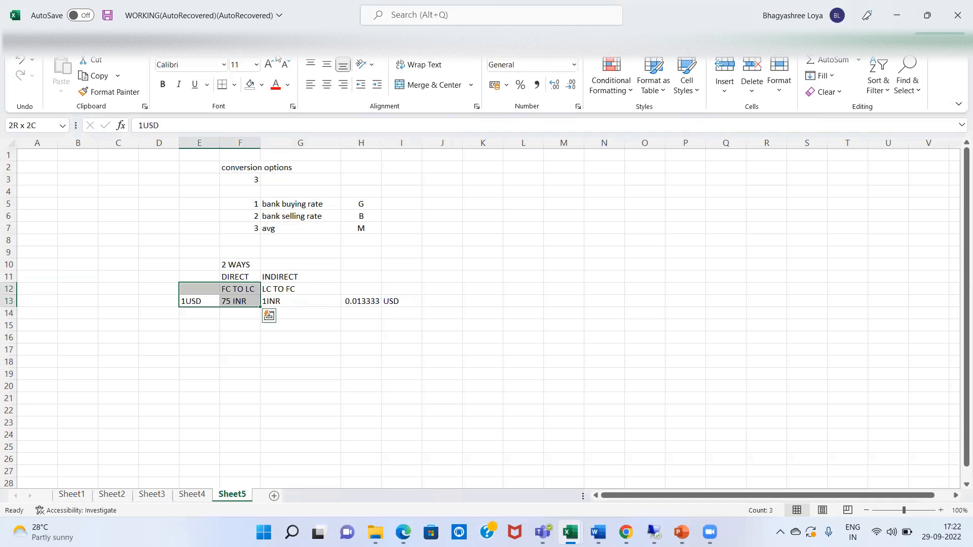
Fill E12:F13 light blue and G12:H13 orange
click(261, 90)
click(287, 148)
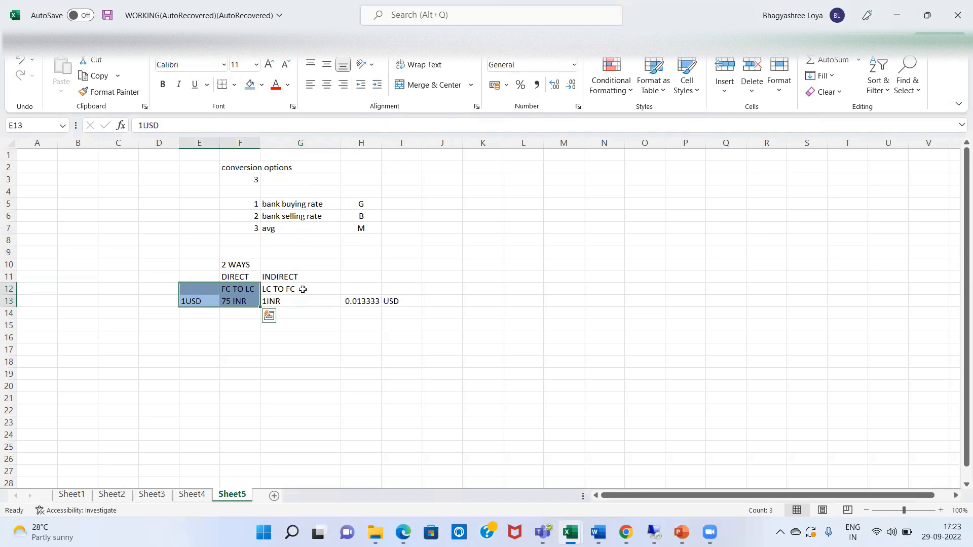
click(302, 286)
drag(303, 286, 361, 302)
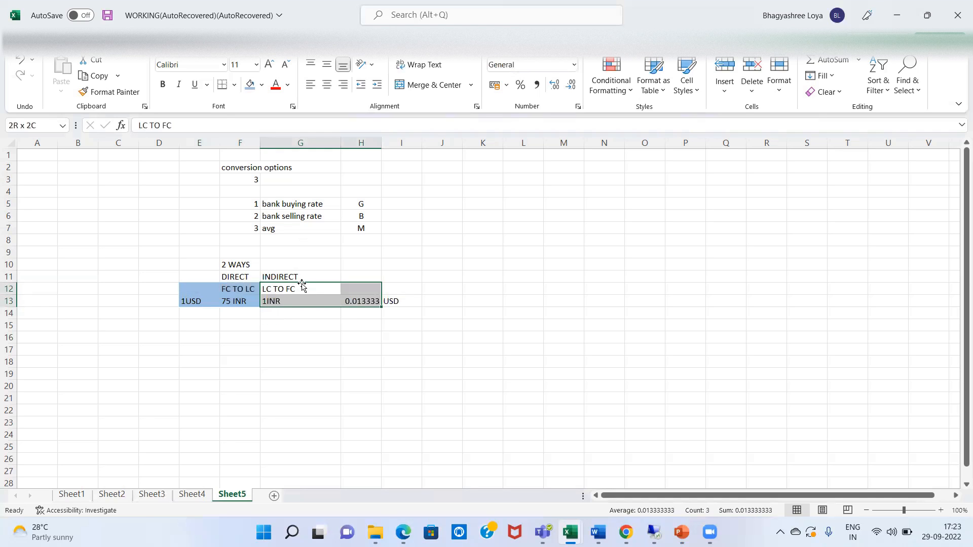
click(263, 85)
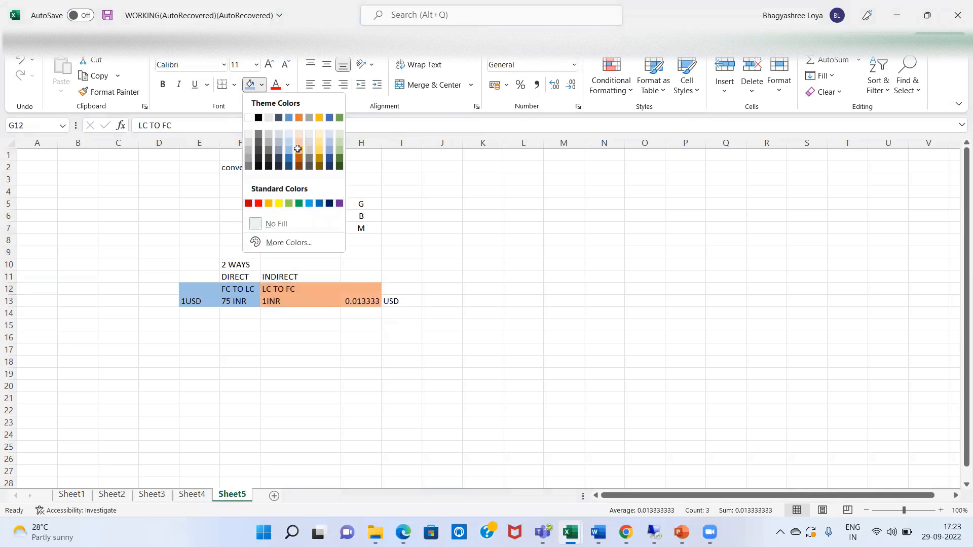
click(297, 149)
click(295, 340)
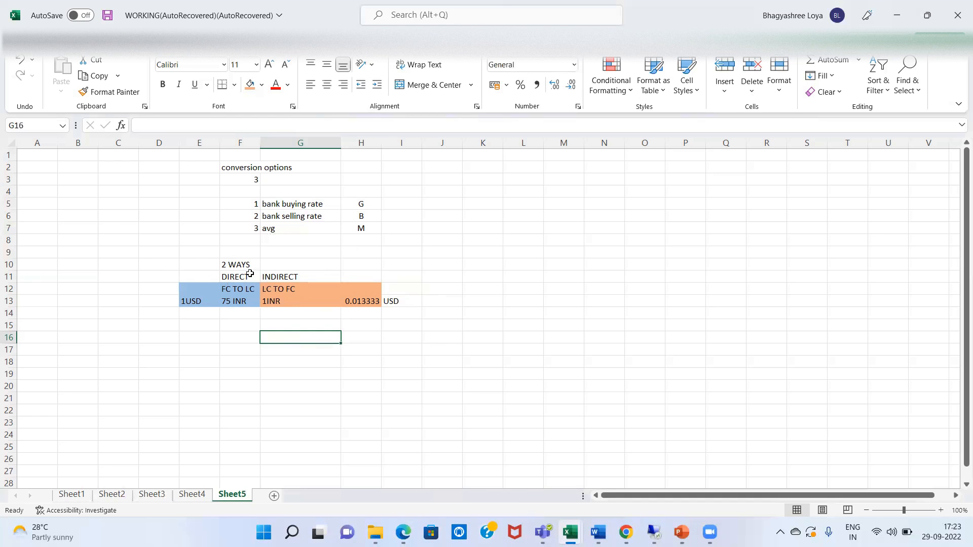
click(300, 279)
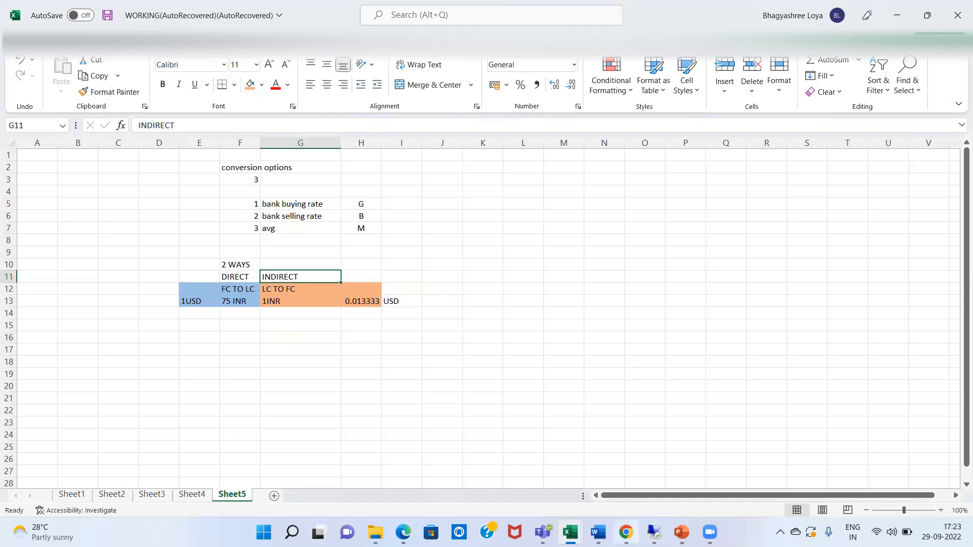
Back in SAP, run Check Exchange Rate Types under SAP NetWeaver > General settings > Currencies
click(653, 532)
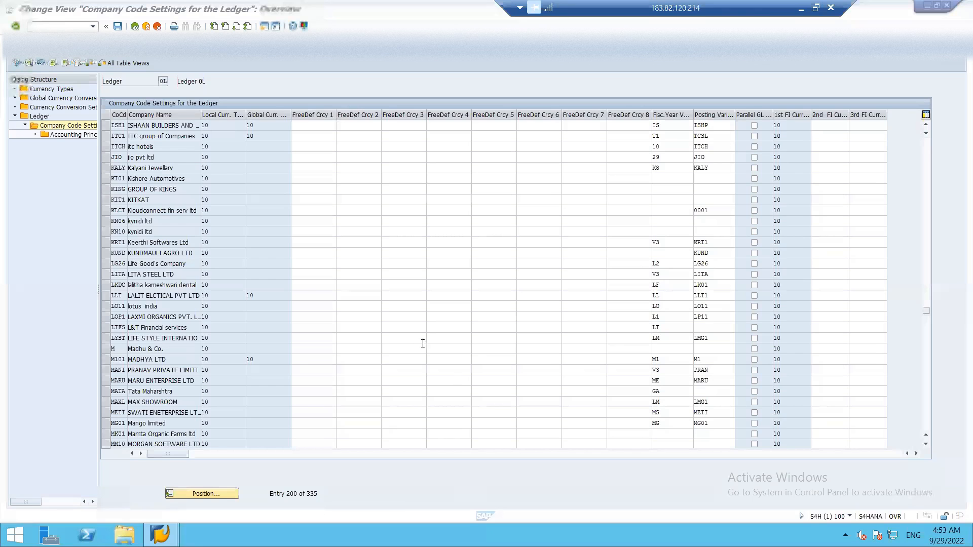
key(F3)
key(F3)
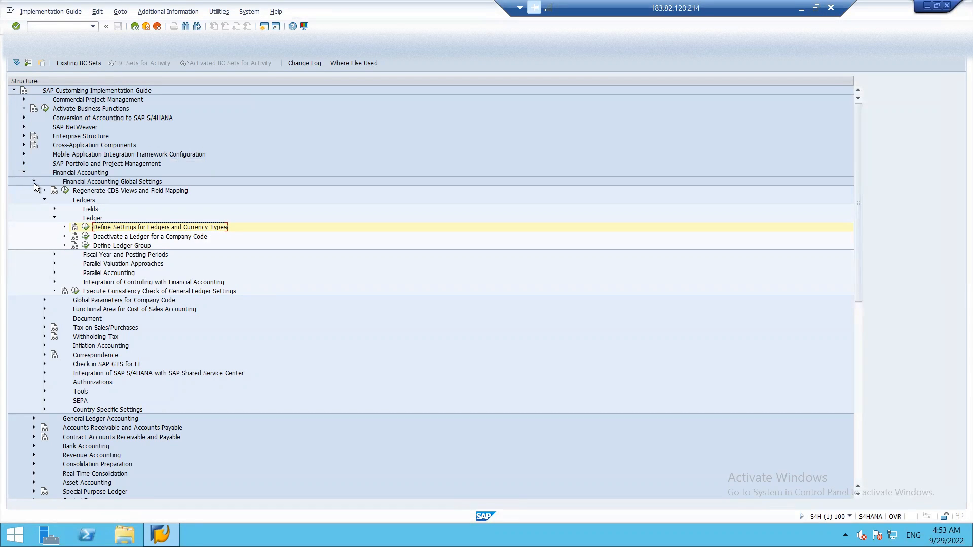
click(34, 182)
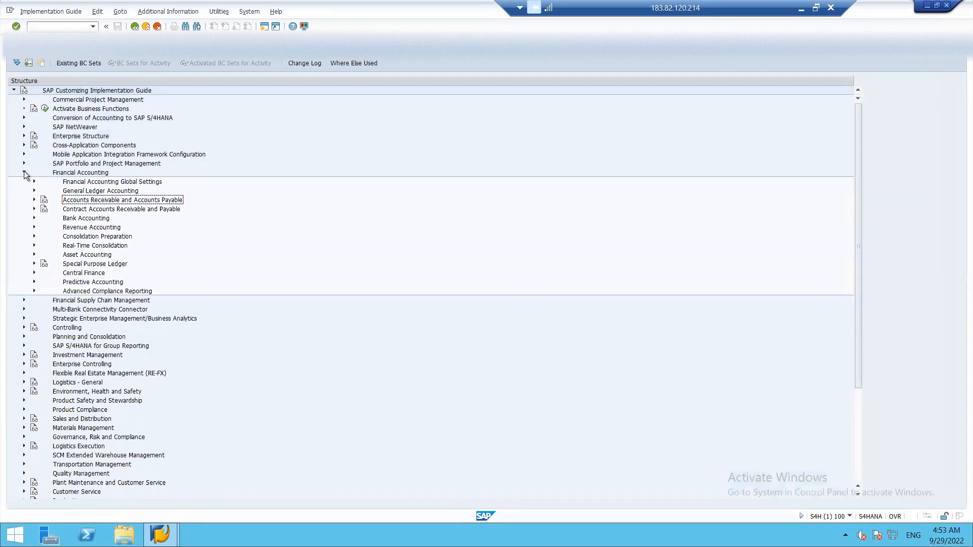
click(24, 173)
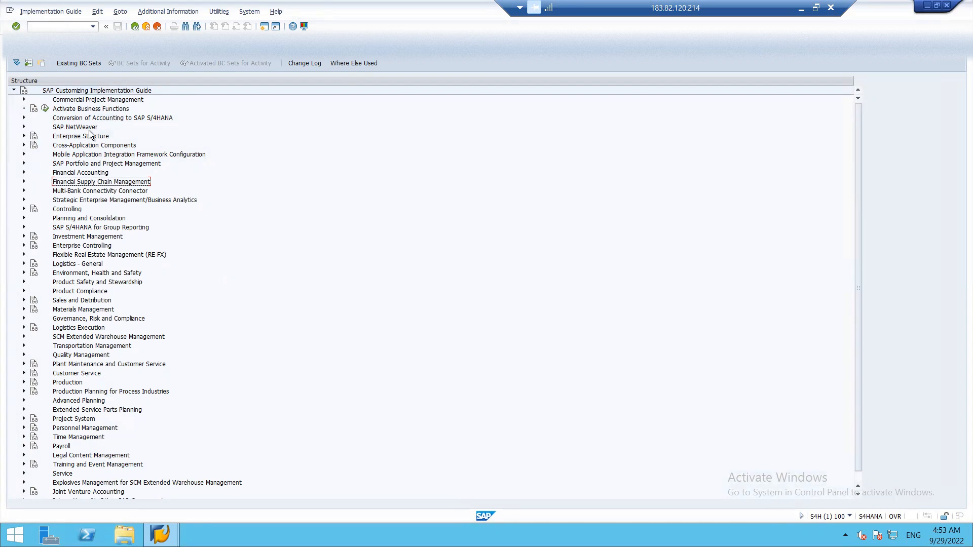
click(24, 128)
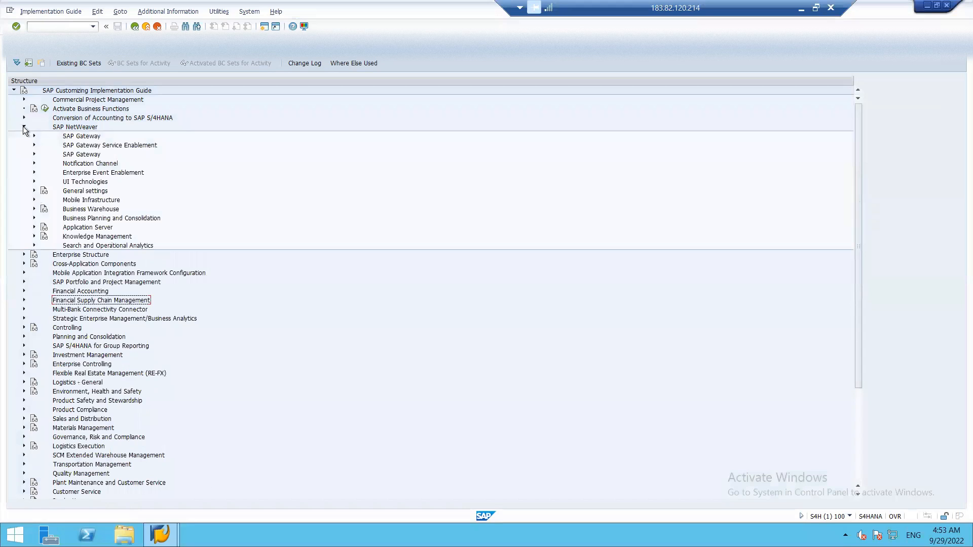
click(34, 191)
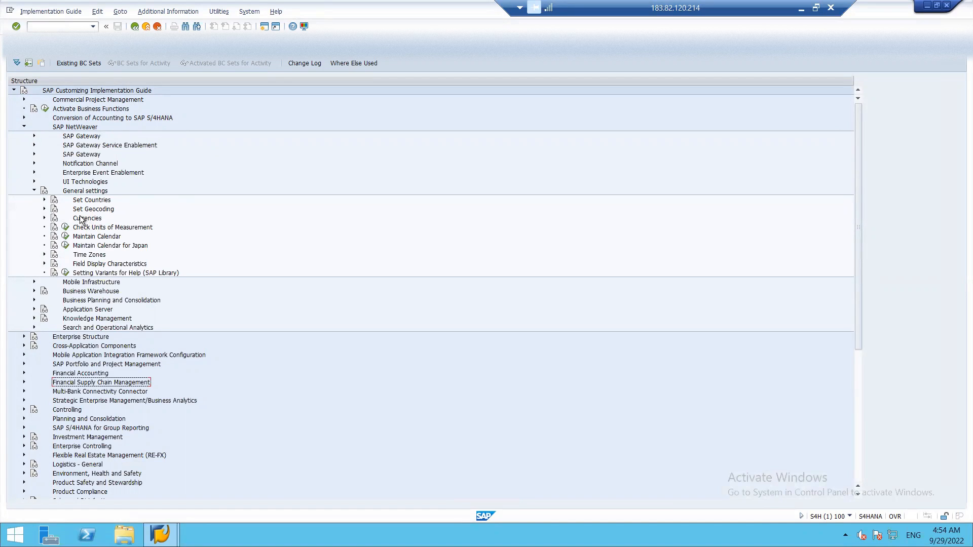
click(44, 219)
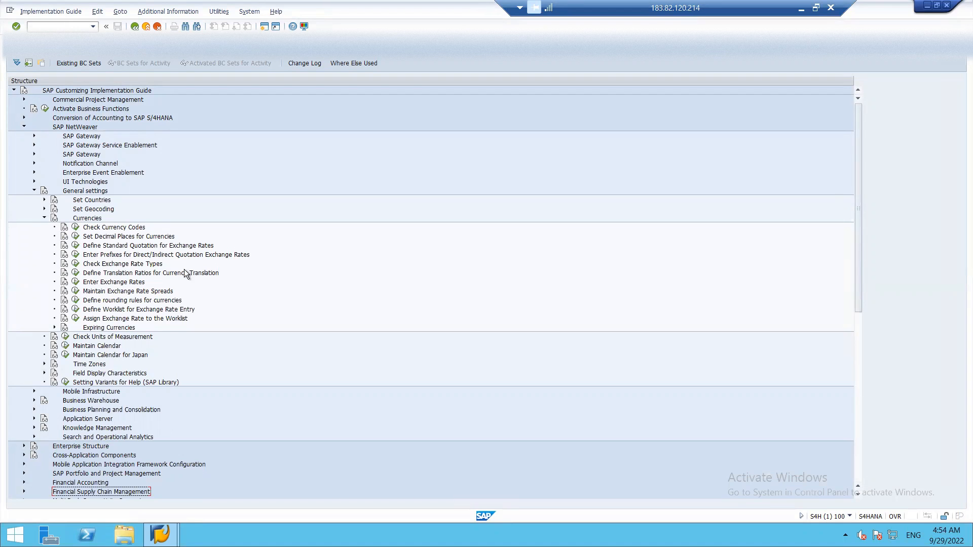
click(76, 264)
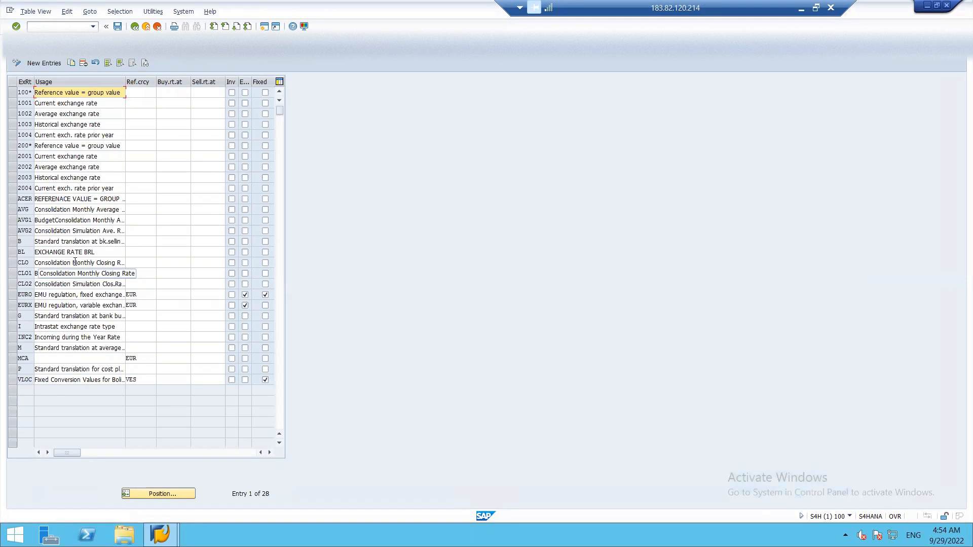
Select exchange rate types B, G and M, then leave the table without saving
click(12, 242)
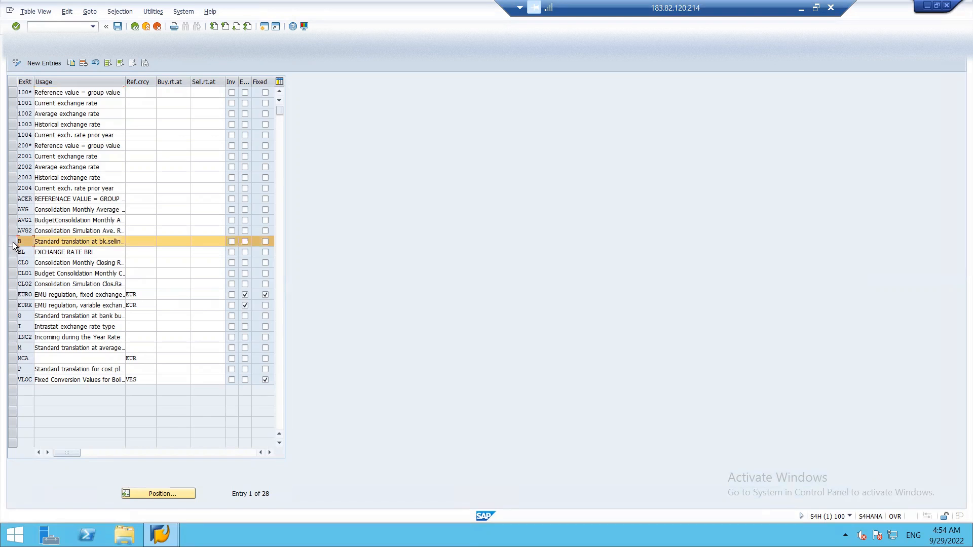
click(11, 316)
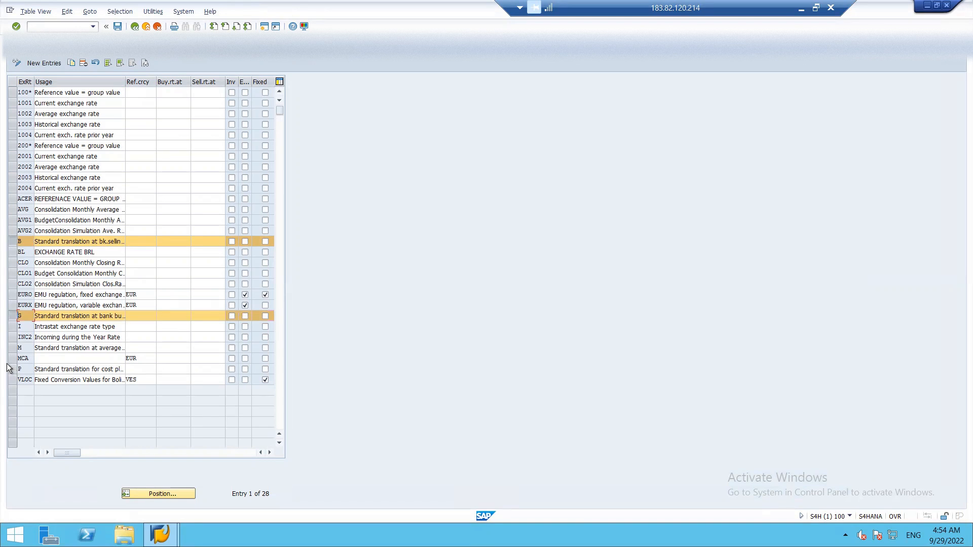
click(11, 348)
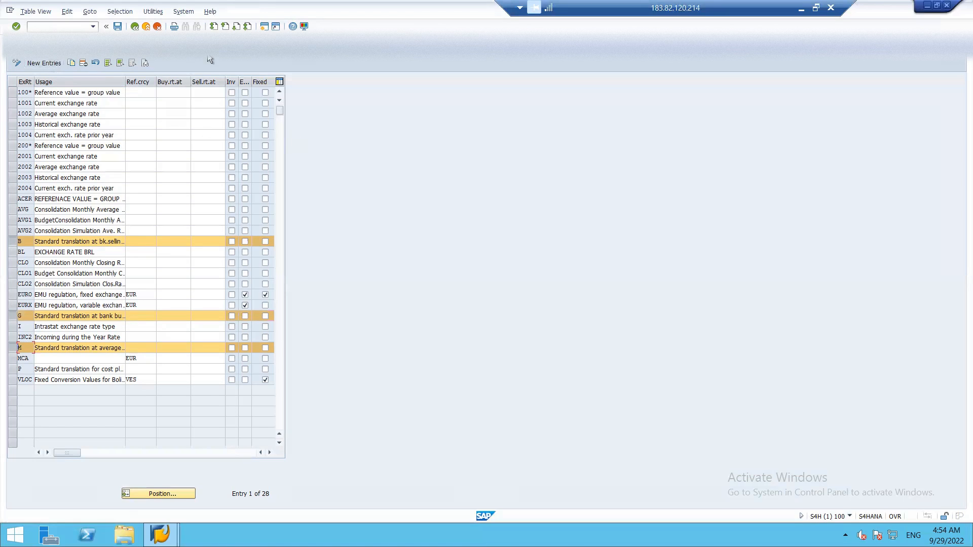
click(158, 26)
click(139, 187)
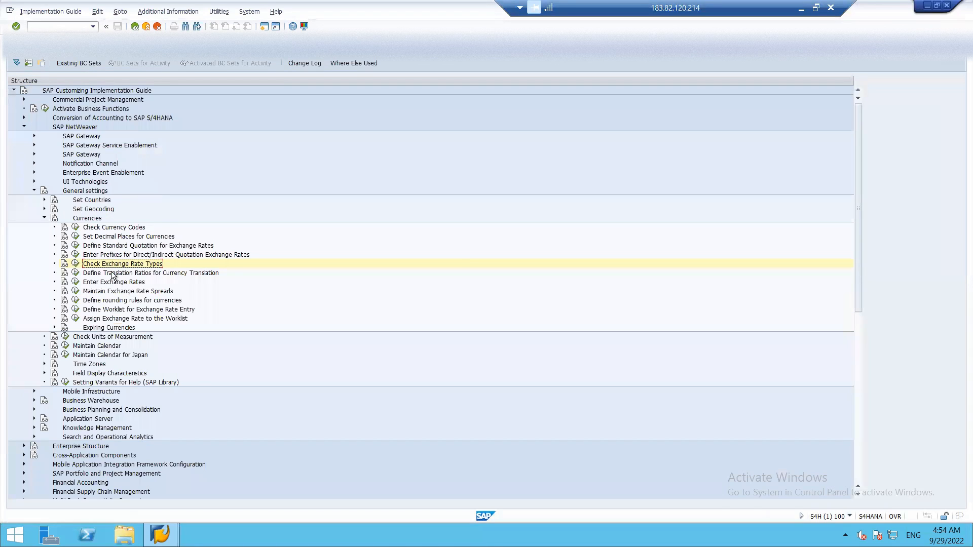
Open Define Translation Ratios for Currency Translation, past the warning, into new entries
click(75, 277)
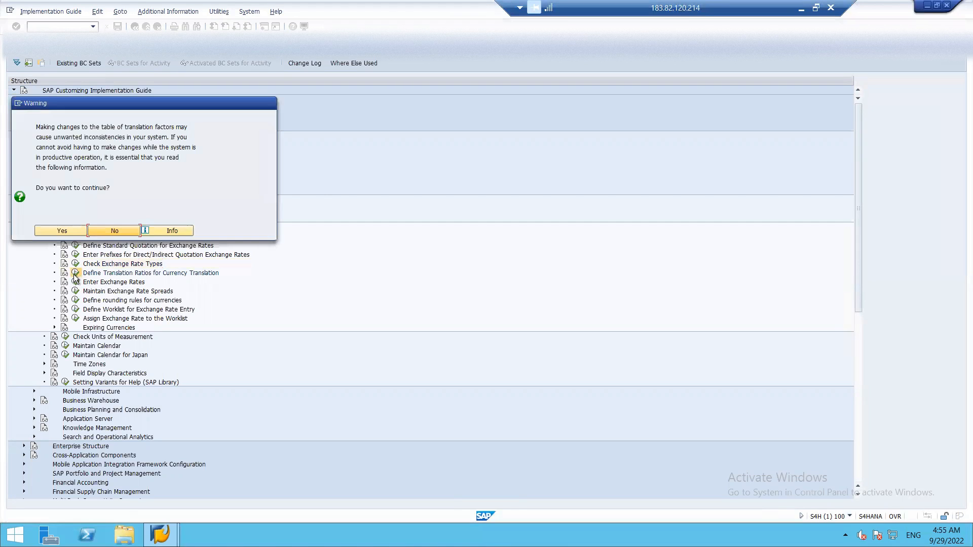
click(69, 231)
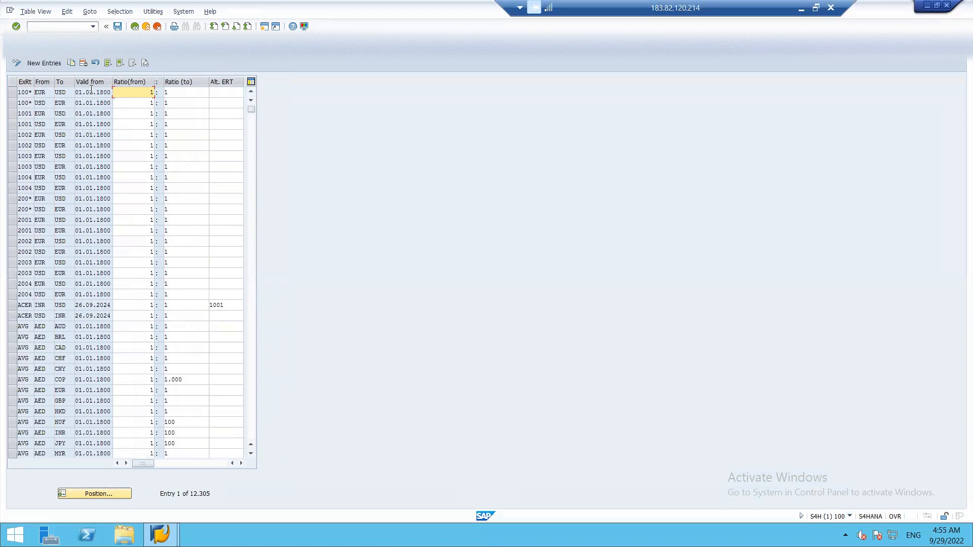
click(50, 63)
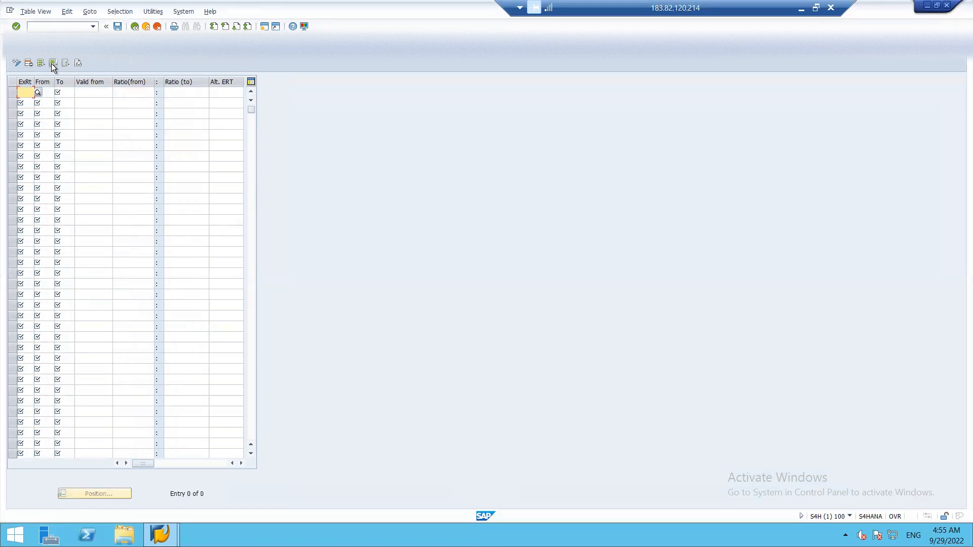
Add a type B USD→INR ratio row valid from 29.09.2022 with ratio 1
text(B)
key(Tab)
text(USD)
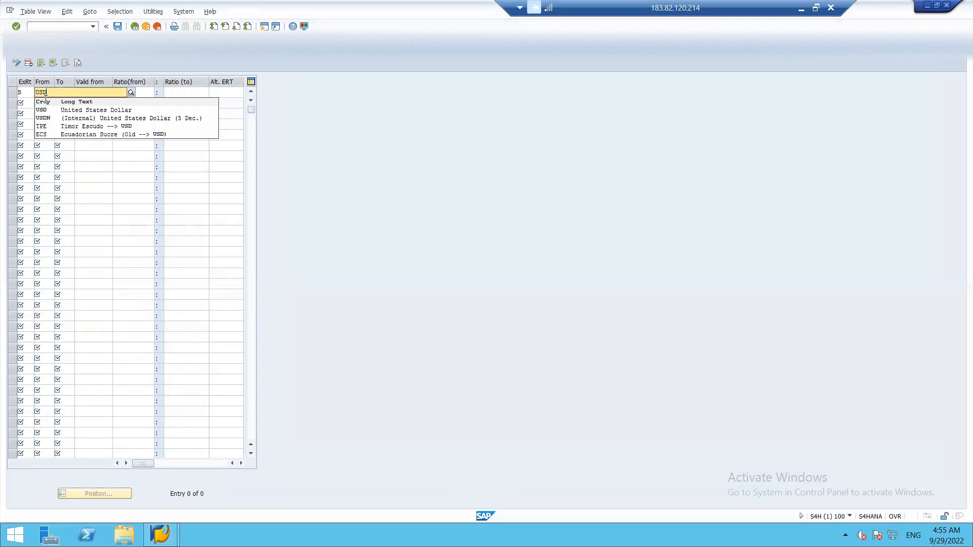
key(Tab)
text(INR)
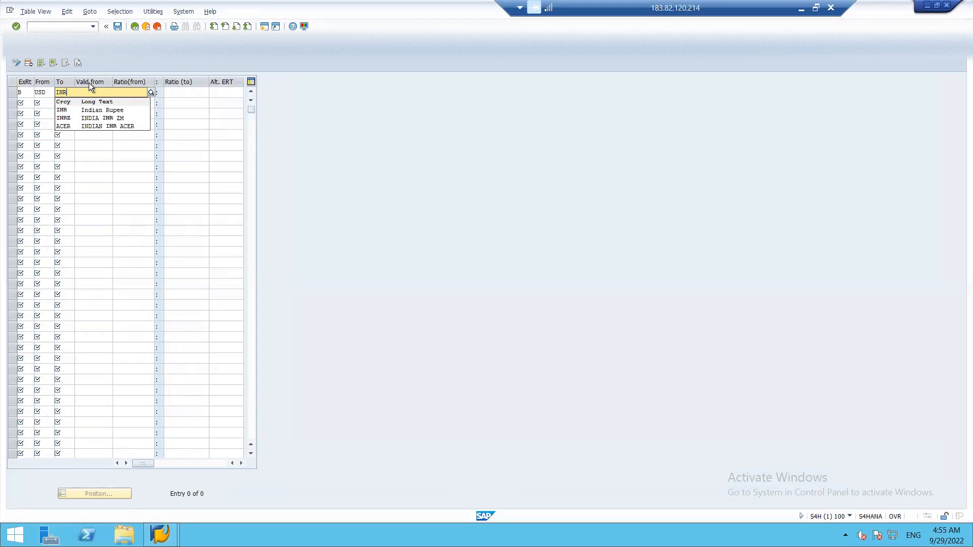
key(Tab)
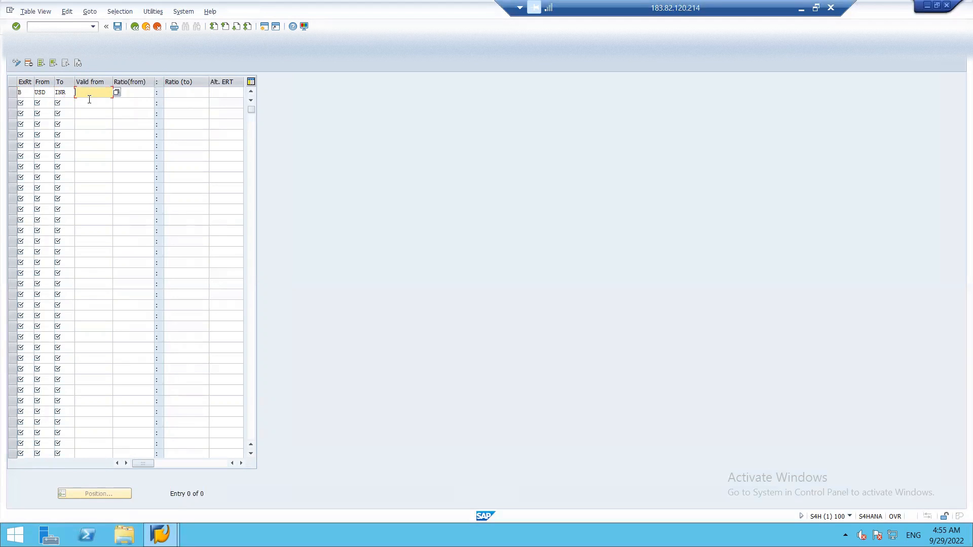
click(118, 95)
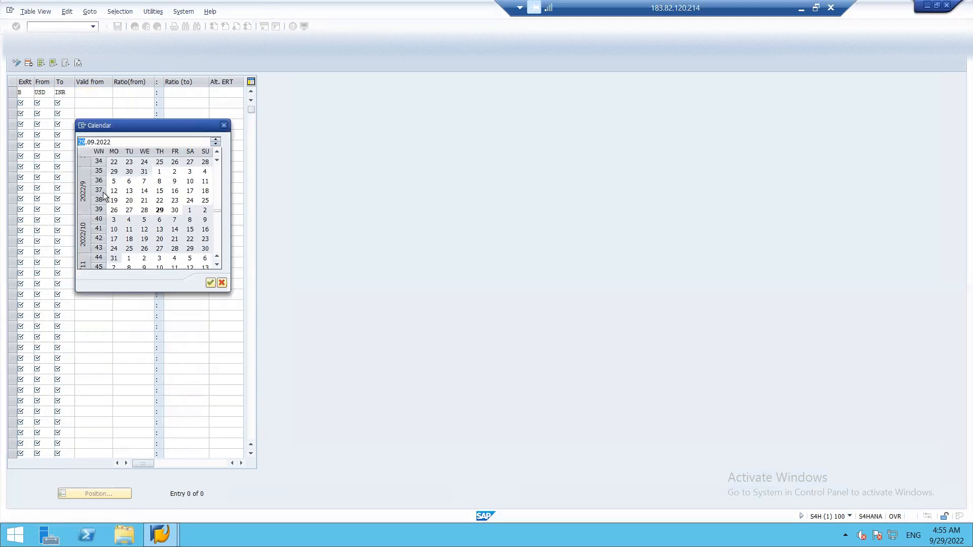
double_click(160, 210)
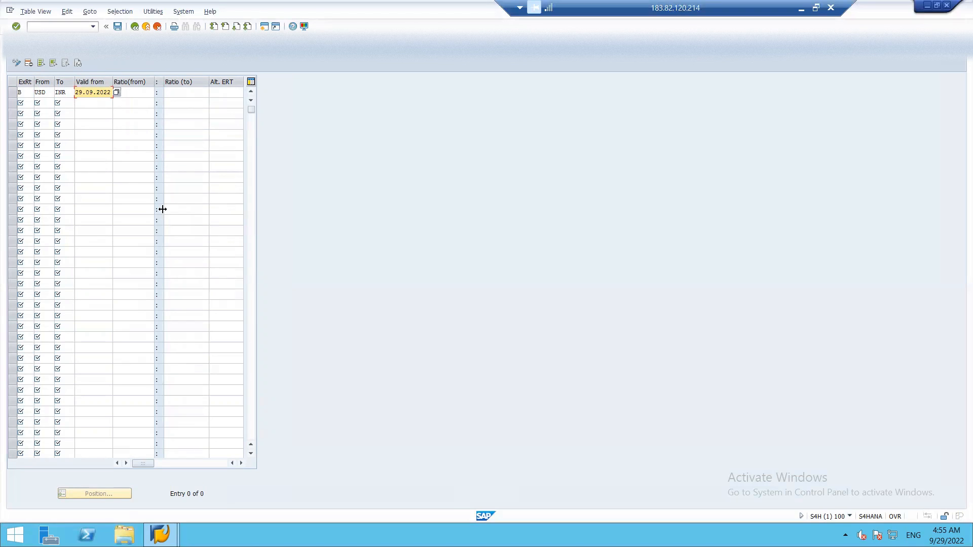
key(Tab)
text(1)
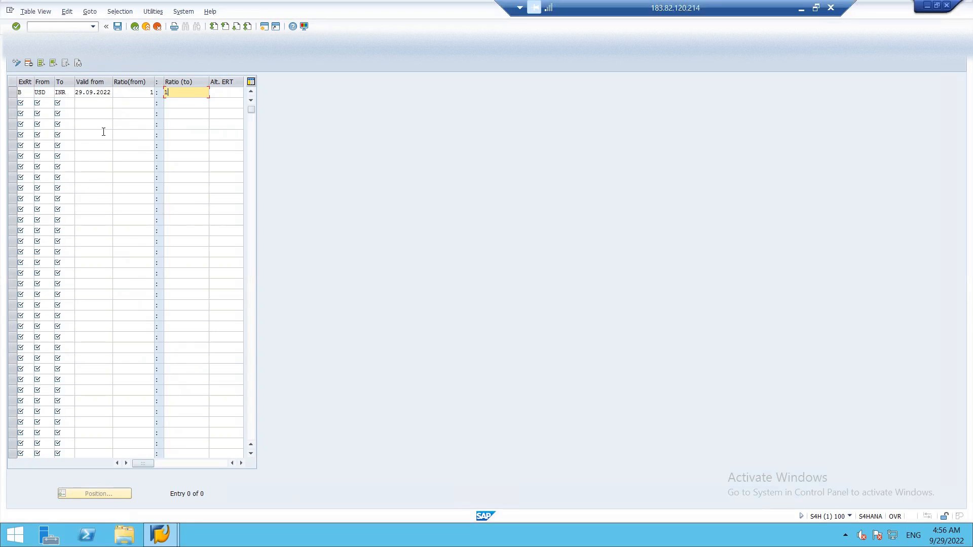
key(Tab)
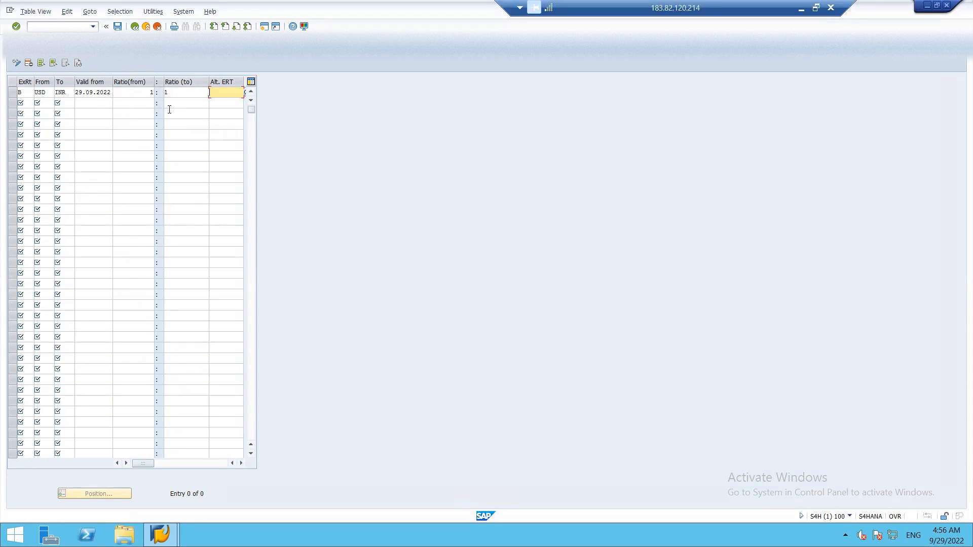
Add a type B INR→USD row valid from 29.09.2022 with ratios 1:1
click(29, 102)
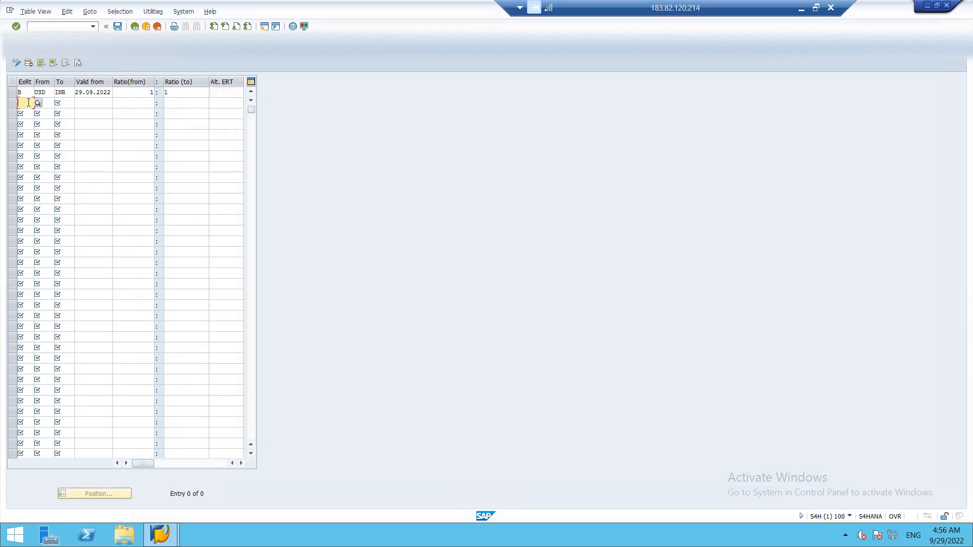
text(B)
key(Tab)
text(INR)
key(Tab)
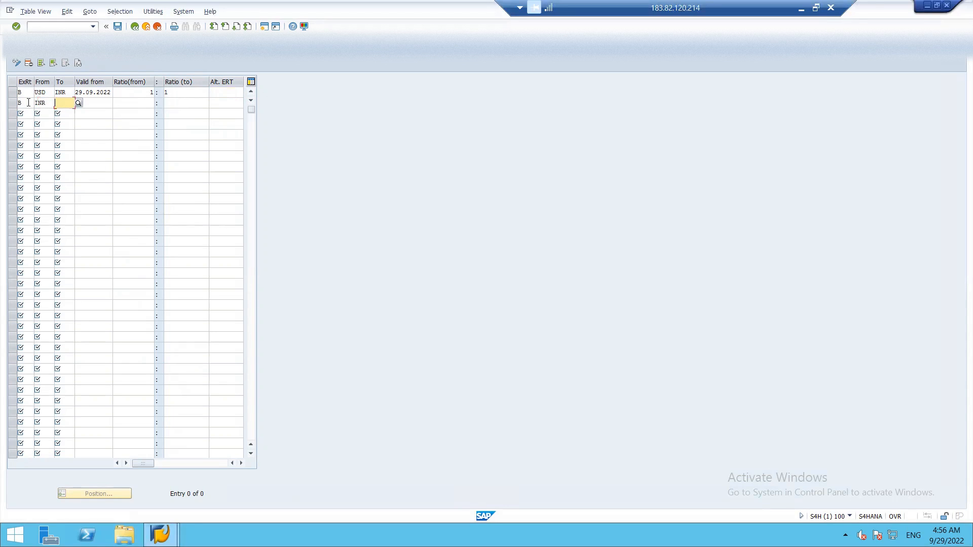
text(USD)
key(Tab)
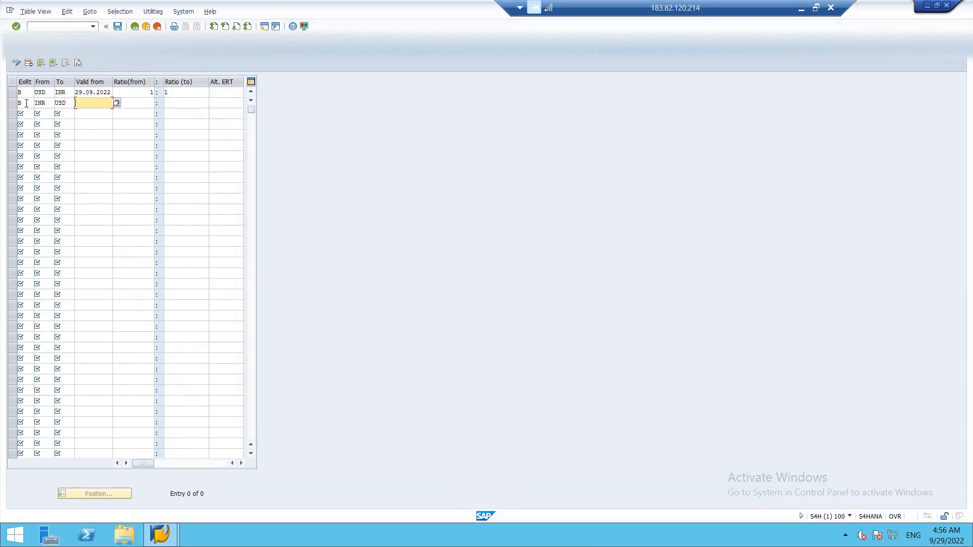
click(117, 103)
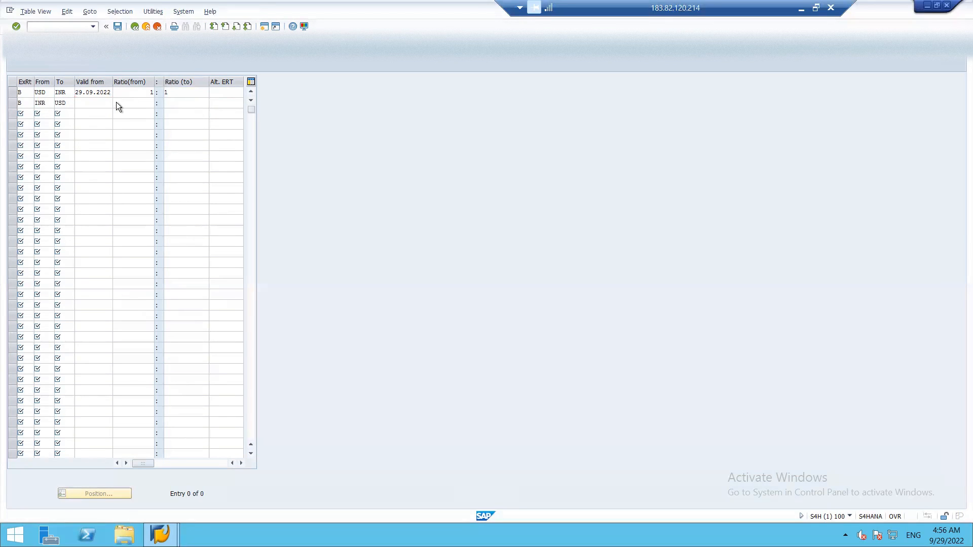
double_click(157, 211)
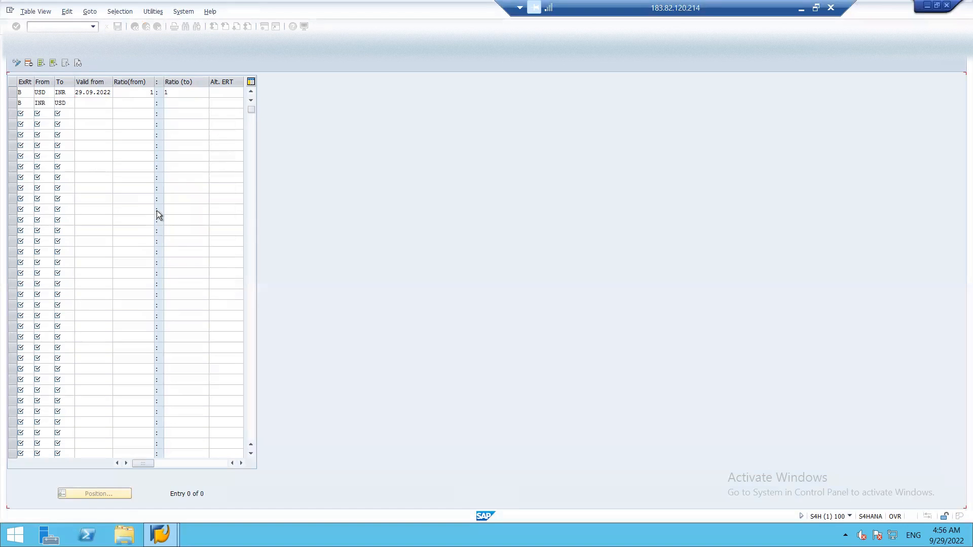
key(Tab)
text(1)
key(Tab)
text(1)
key(Tab)
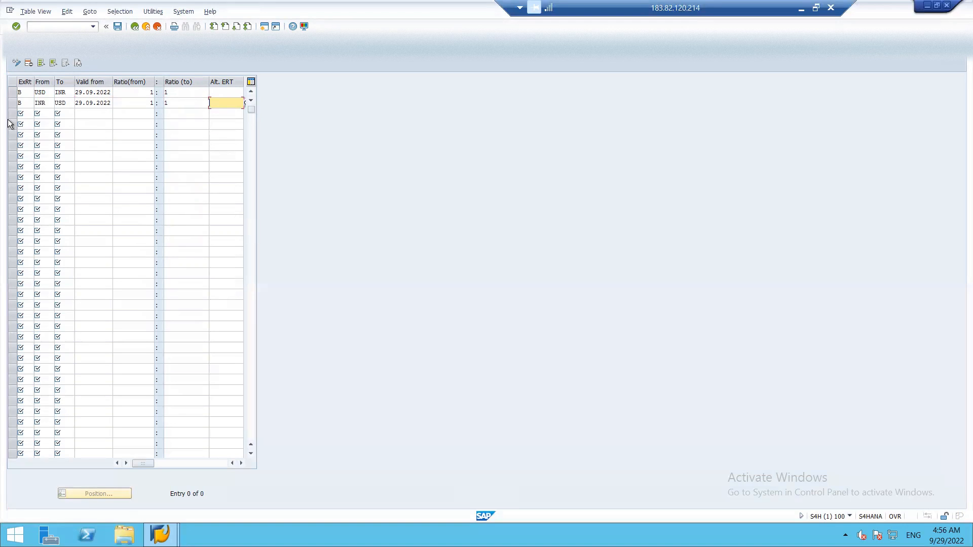
Add a type G USD→INR row valid from 29.09.2022 with ratios 1:1
click(25, 115)
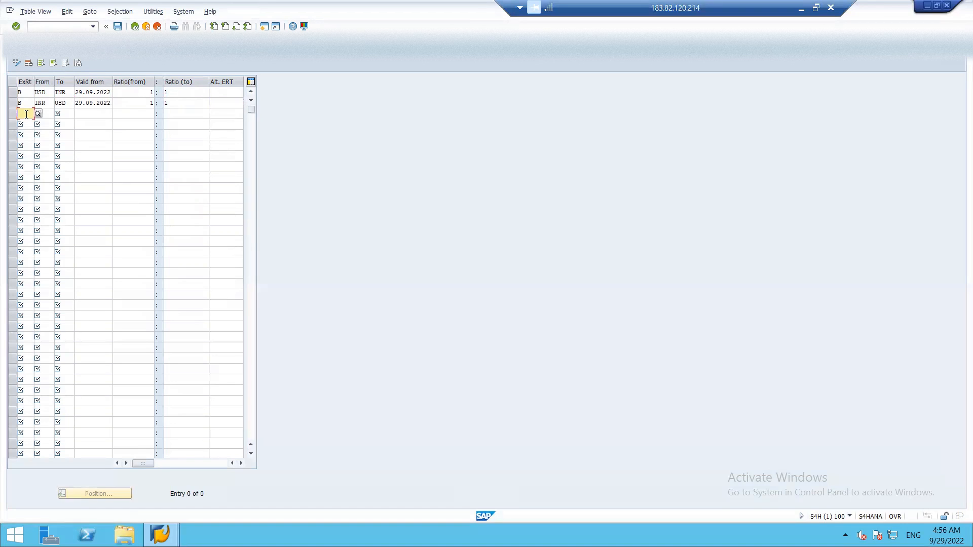
text(G)
key(Tab)
text(USD)
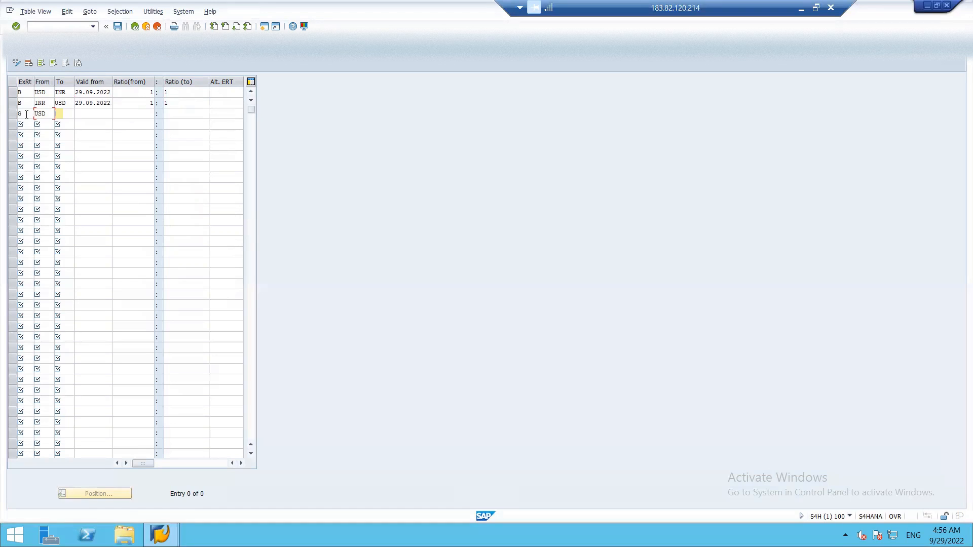
key(Tab)
text(INR)
key(Tab)
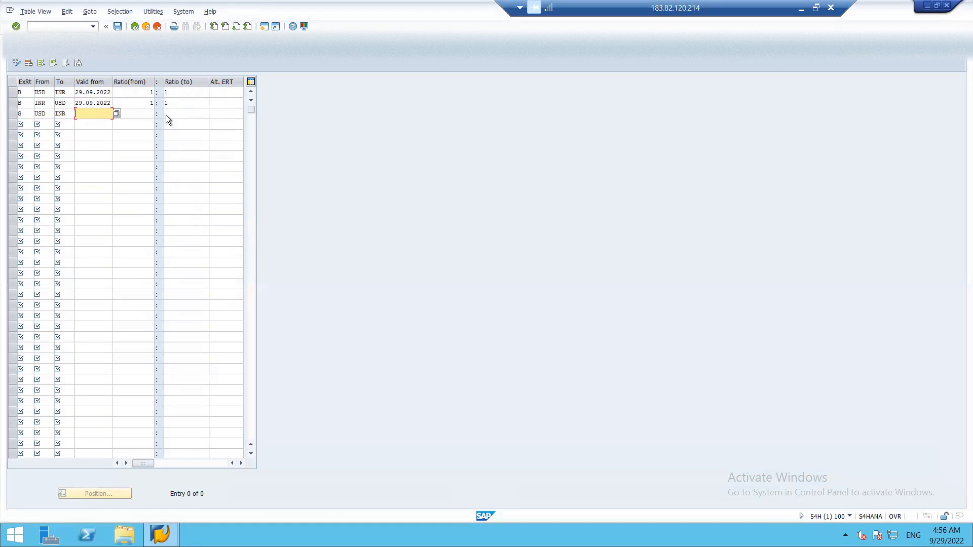
click(117, 118)
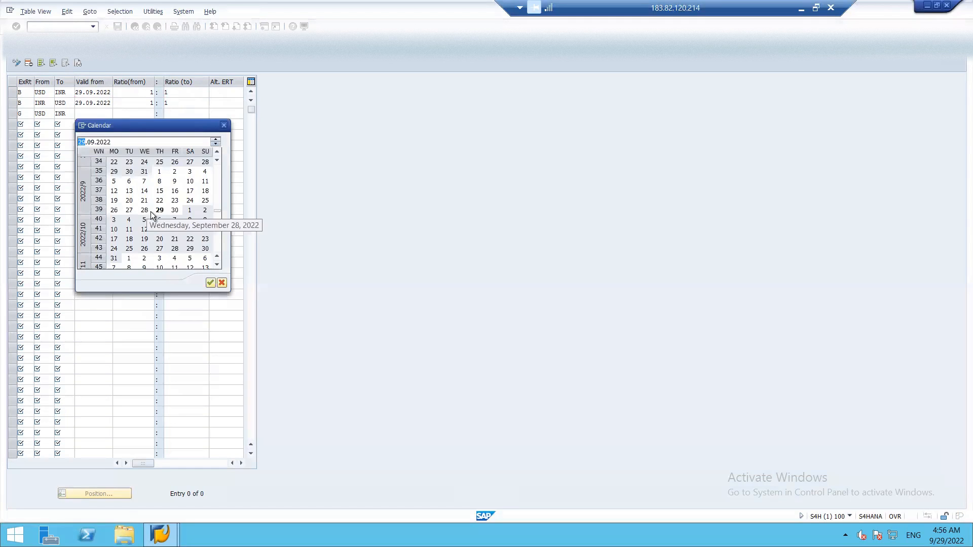
double_click(160, 210)
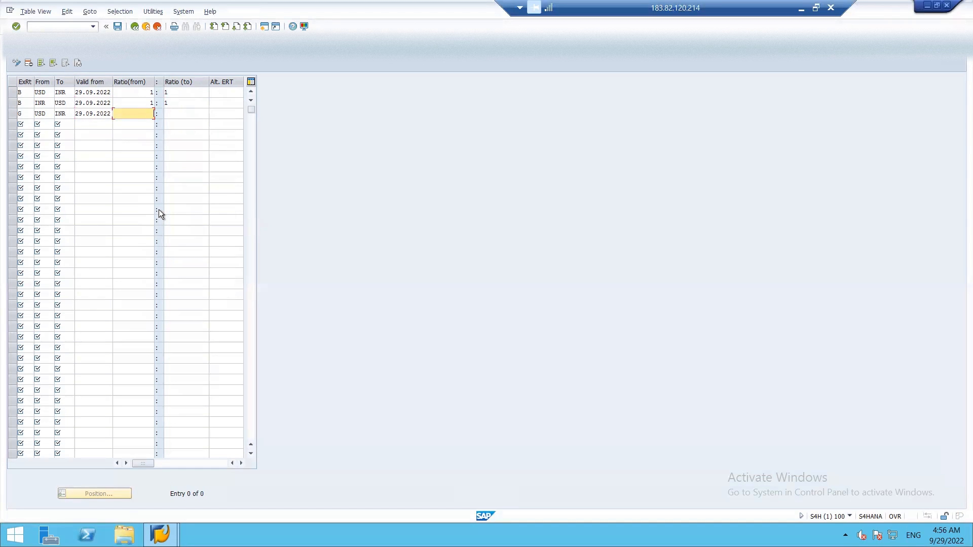
text(1)
key(Tab)
text(1)
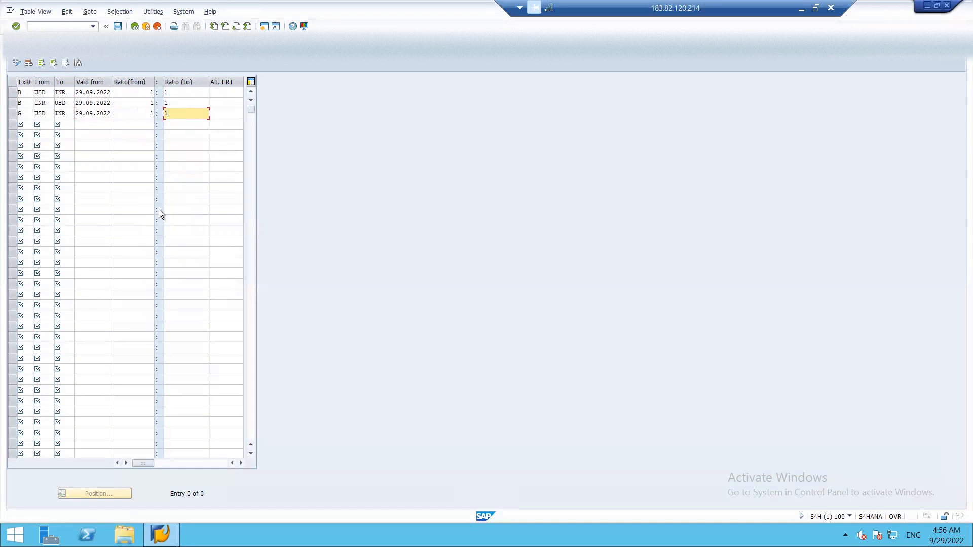
Add a type G INR→USD row valid from 29.09.2022 with ratios 1:1
click(25, 123)
text(G)
key(Tab)
text(INR)
key(Tab)
text(USD)
key(Tab)
click(116, 125)
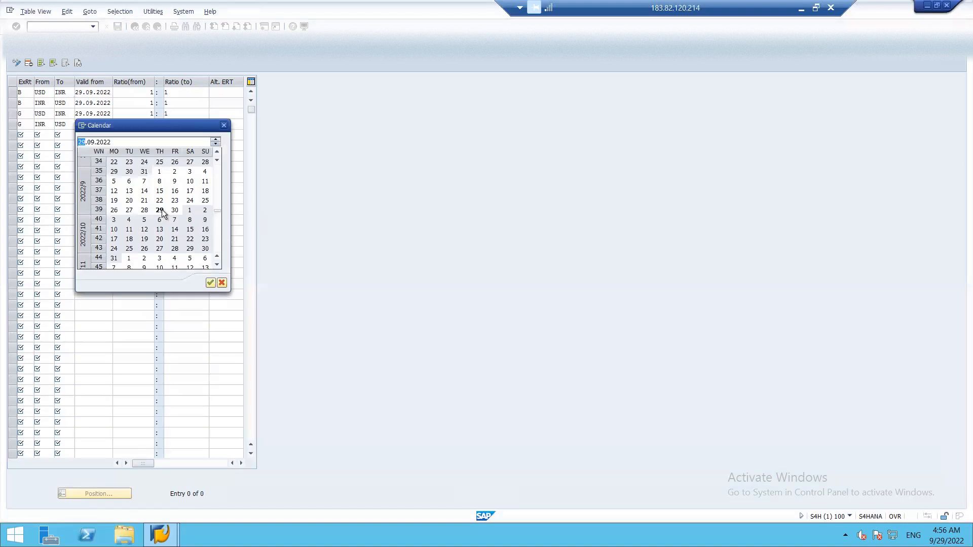
double_click(162, 209)
key(Tab)
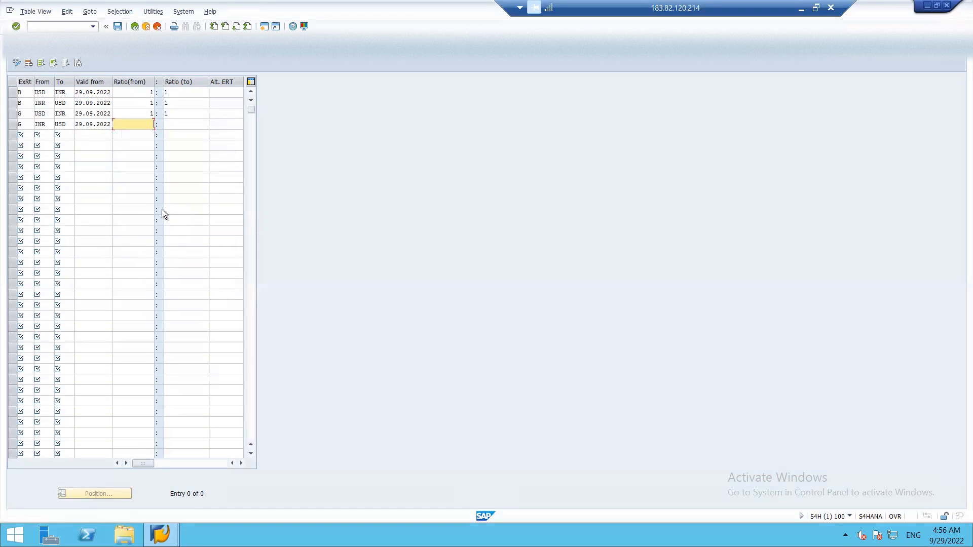
text(1)
key(Tab)
text(1)
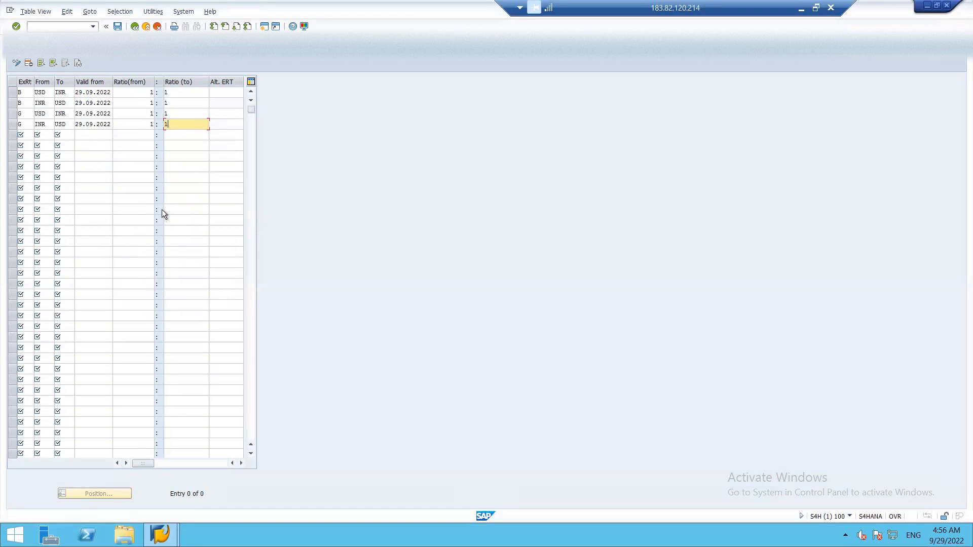
Start a fifth ratio row with exchange rate type M
click(27, 137)
text(M)
key(Tab)
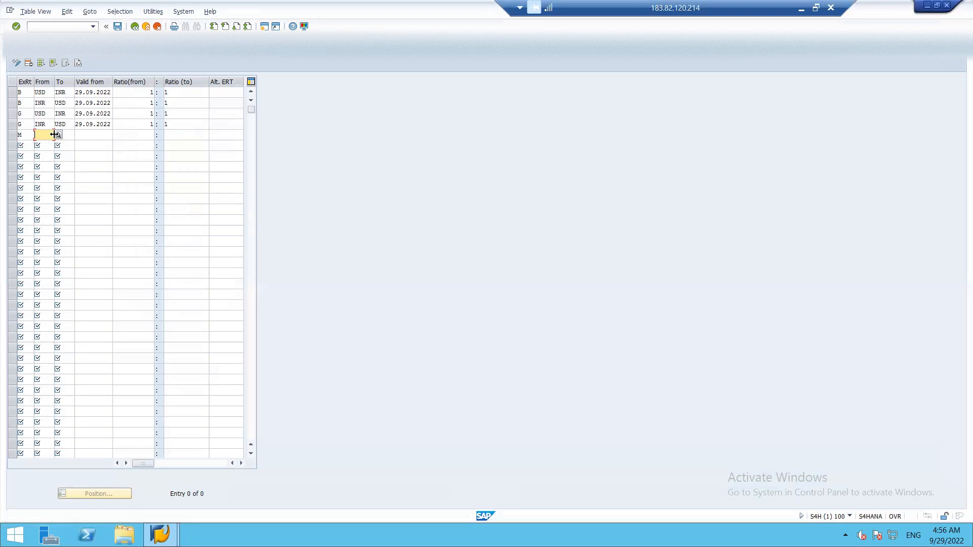
Complete the type M USD→INR row valid from 29.09.2022 with ratios 1:1
text(USD)
key(Tab)
text(INR)
key(Tab)
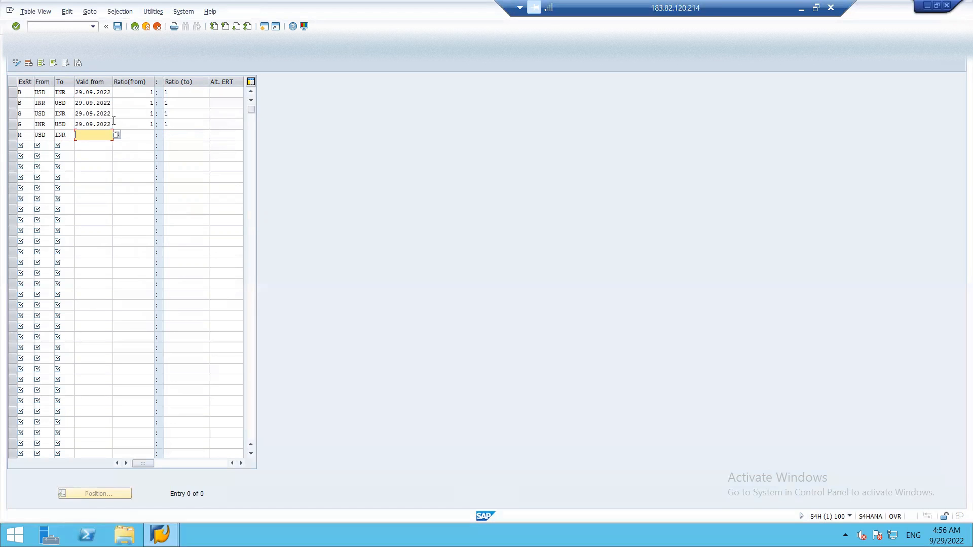
click(116, 134)
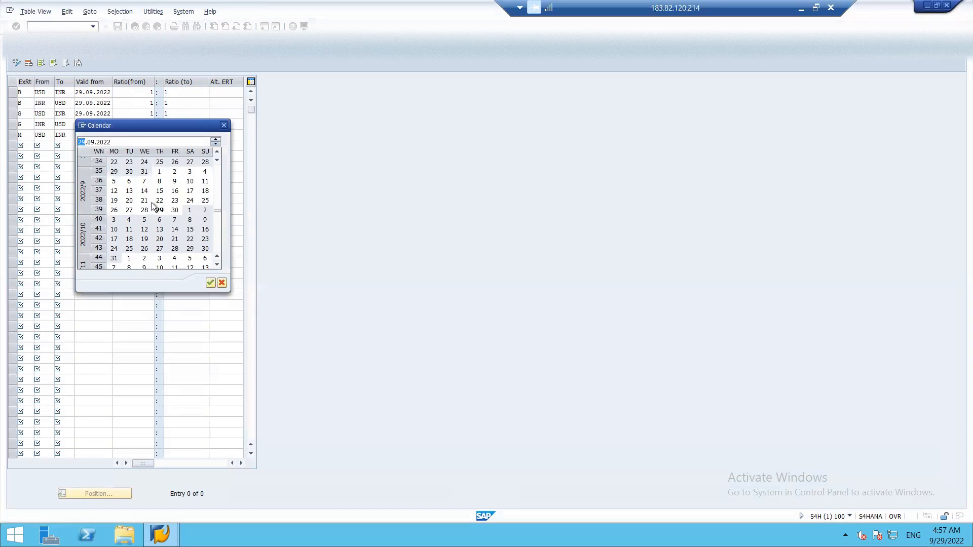
double_click(160, 212)
key(Tab)
text(1)
key(Tab)
text(1)
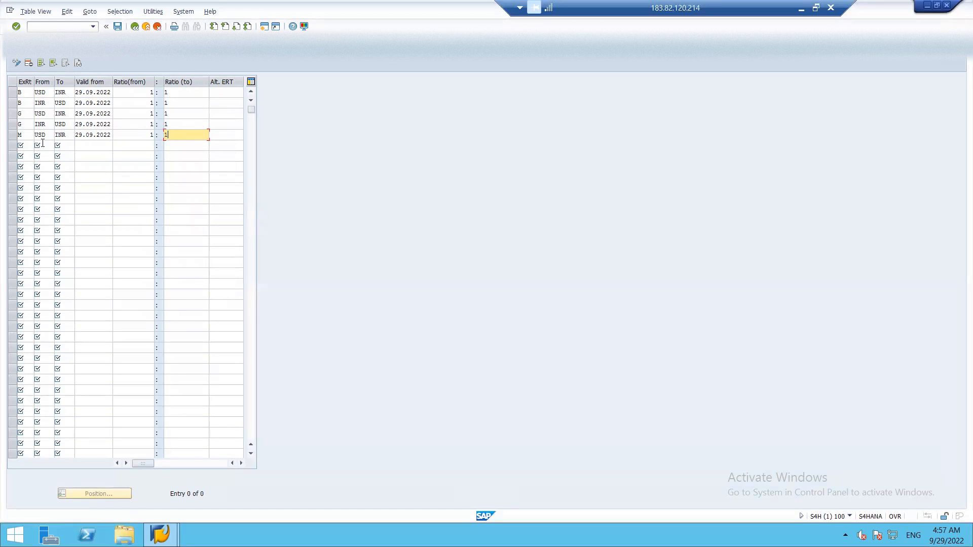
Add the type M INR→USD 1:1 row dated 29.09.2022 and save under the customizing request
click(28, 145)
text(M)
key(Tab)
text(INR)
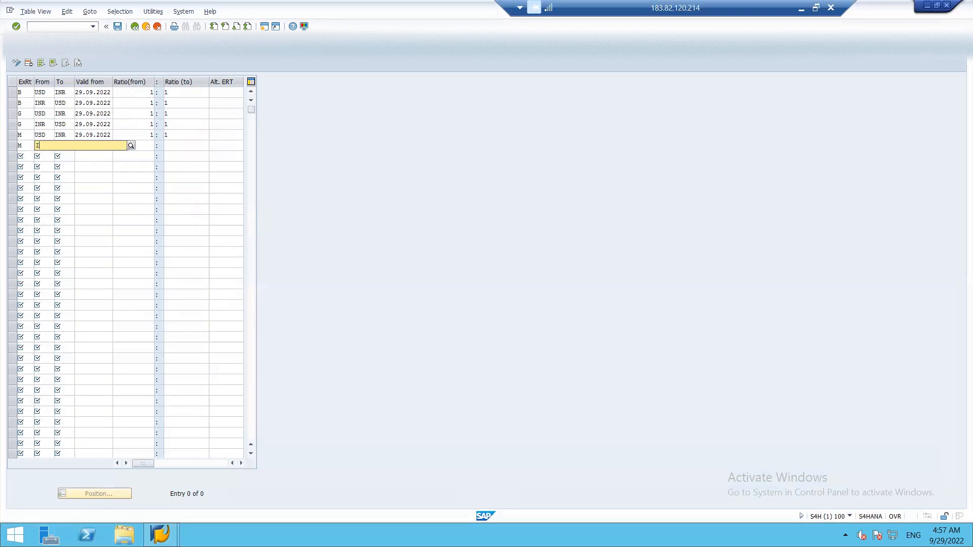
key(Tab)
text(USD)
key(Tab)
click(116, 146)
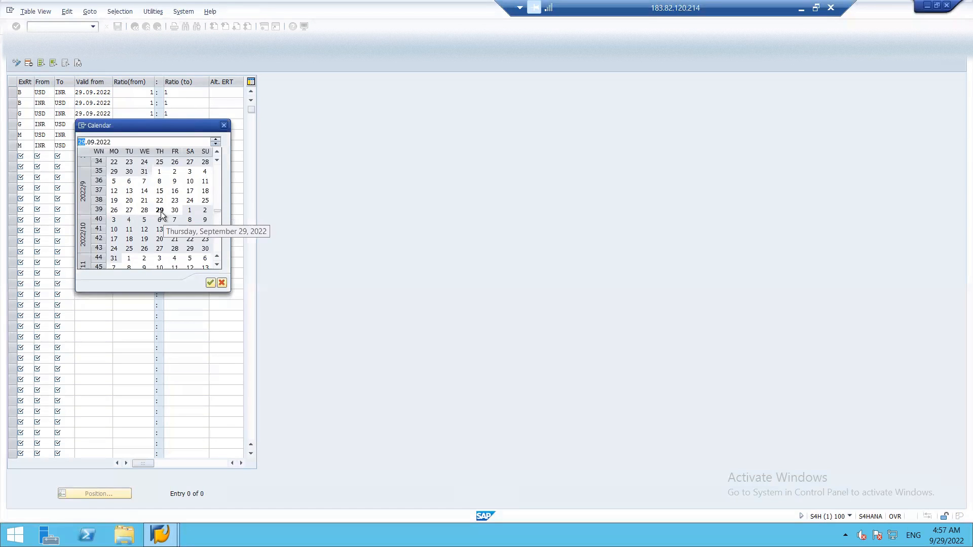
double_click(160, 212)
key(Tab)
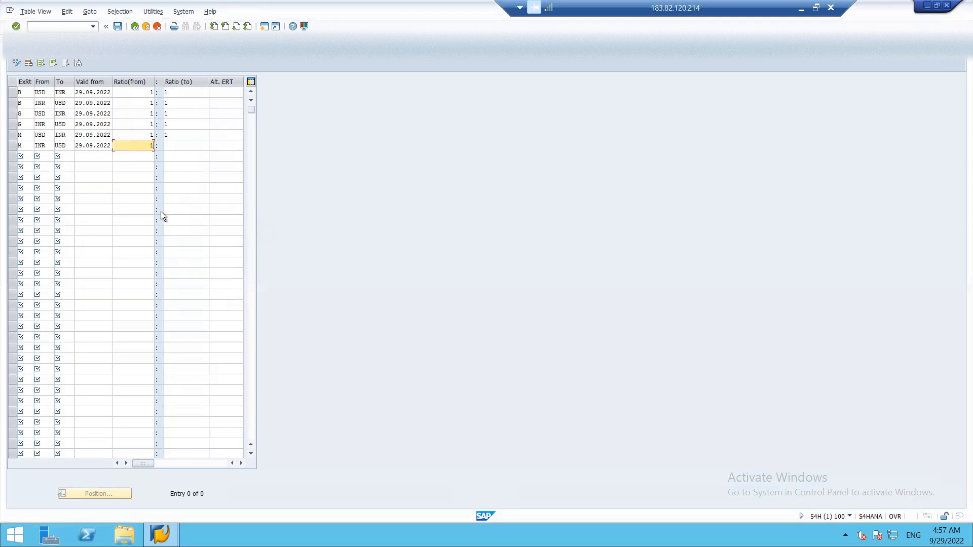
key(Tab)
text(1)
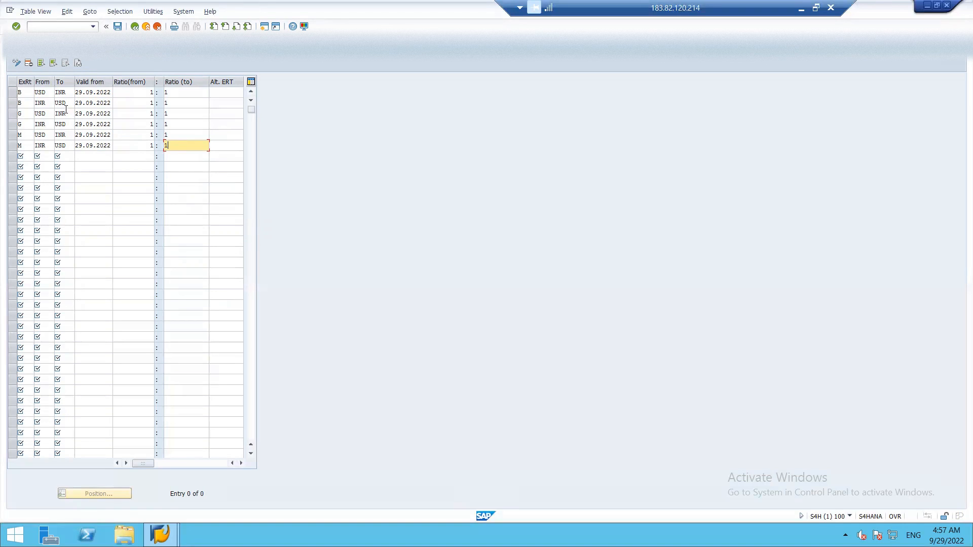
click(118, 26)
click(149, 172)
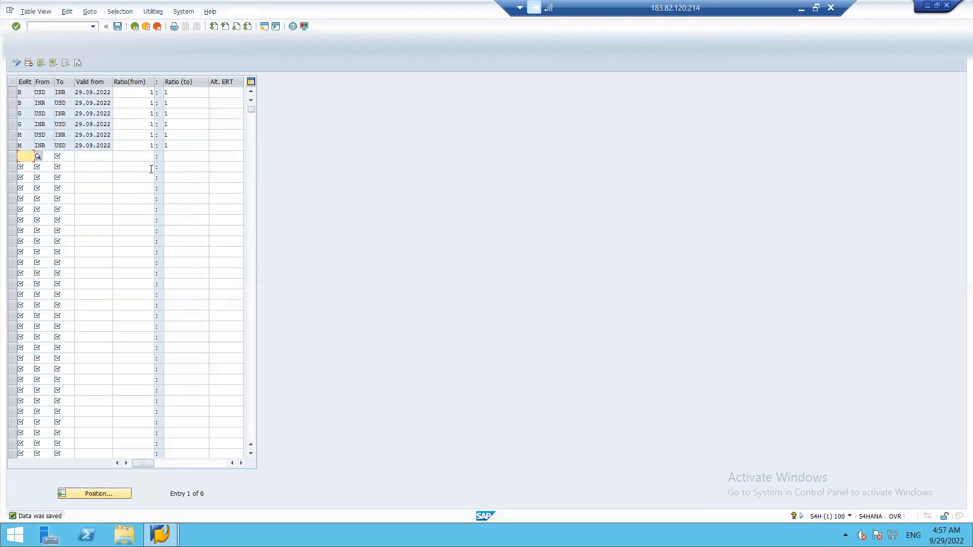
Go back to the IMG, open Enter Exchange Rates, and begin a new entry with rate type B
key(F3)
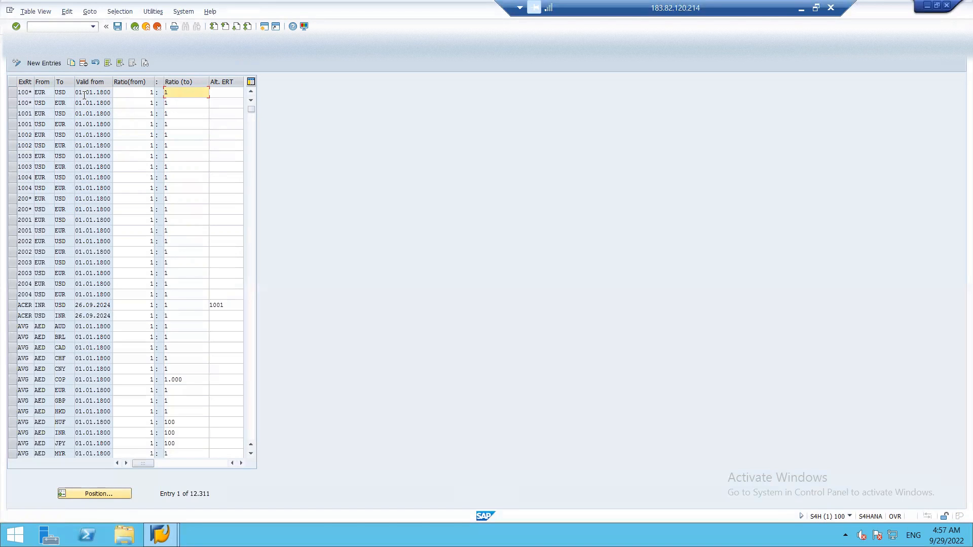
key(F3)
click(77, 284)
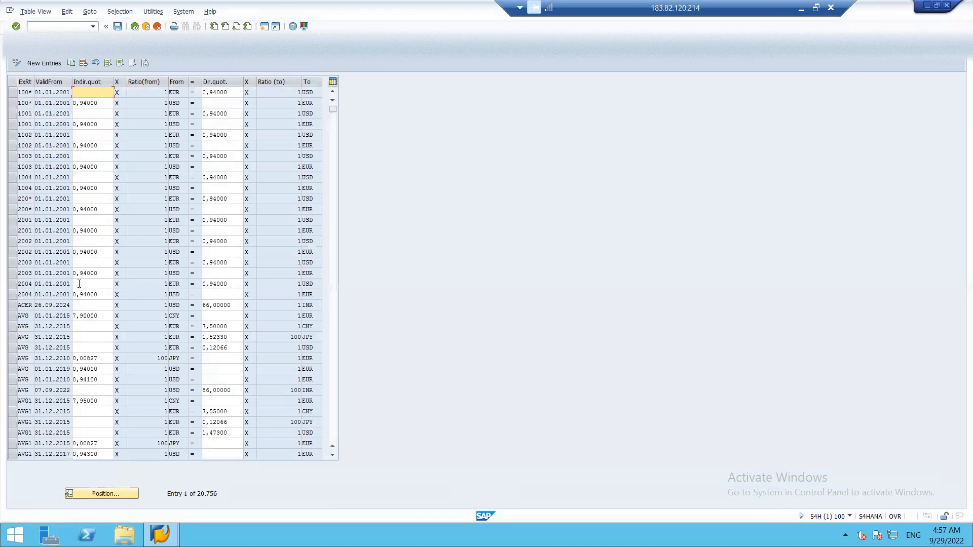
click(32, 66)
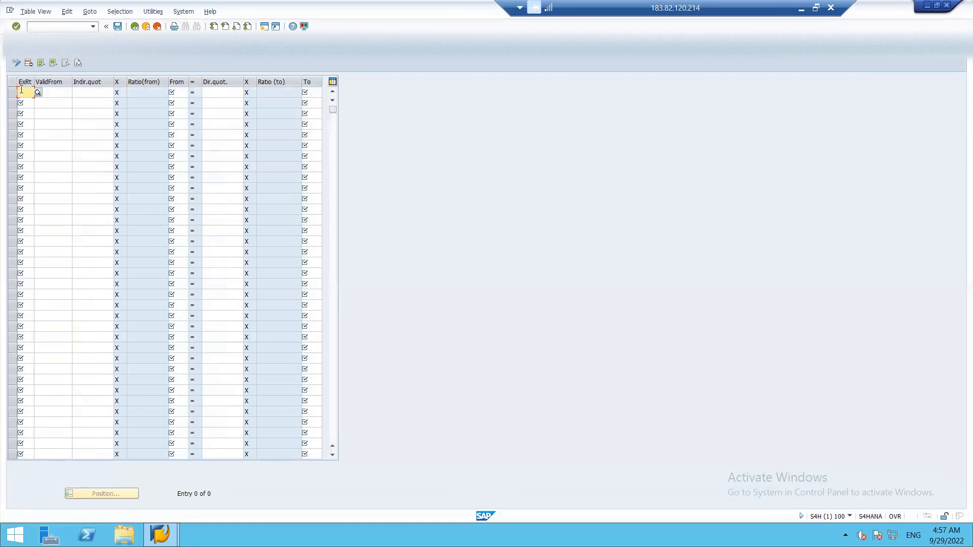
key(F4)
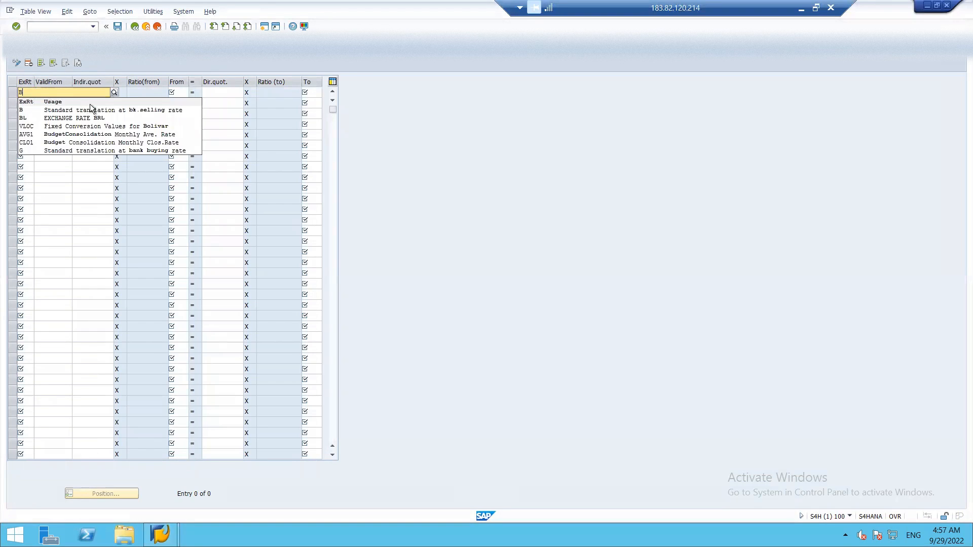
click(107, 110)
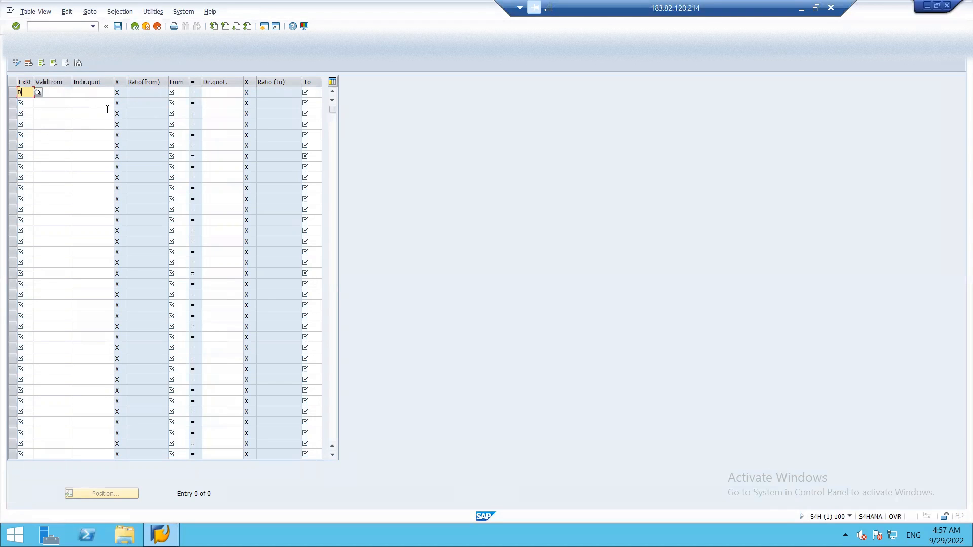
key(Tab)
Enter the type B rate: USD to INR at 76, valid from 29.09.2022
click(75, 92)
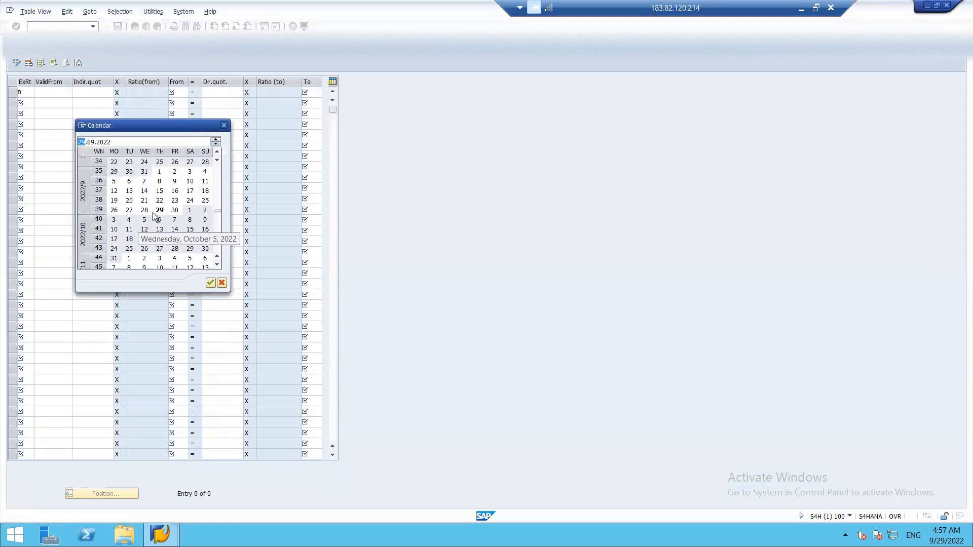
double_click(160, 209)
key(Tab)
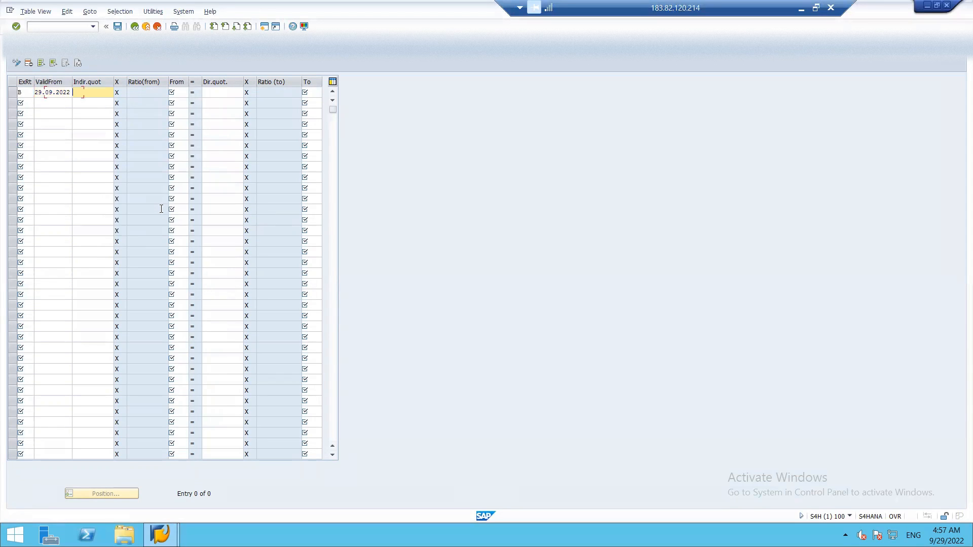
key(Tab)
key(Tab)
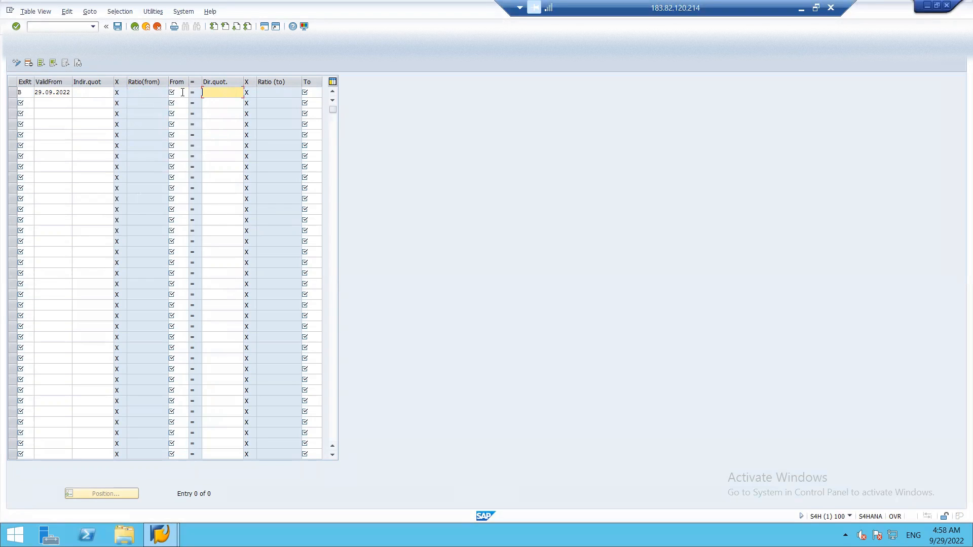
click(182, 92)
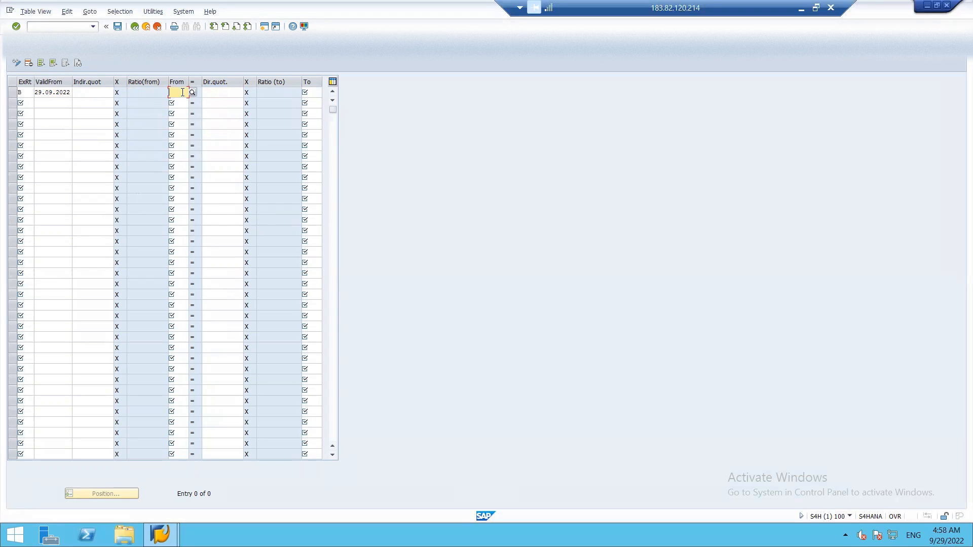
text(USD)
key(Tab)
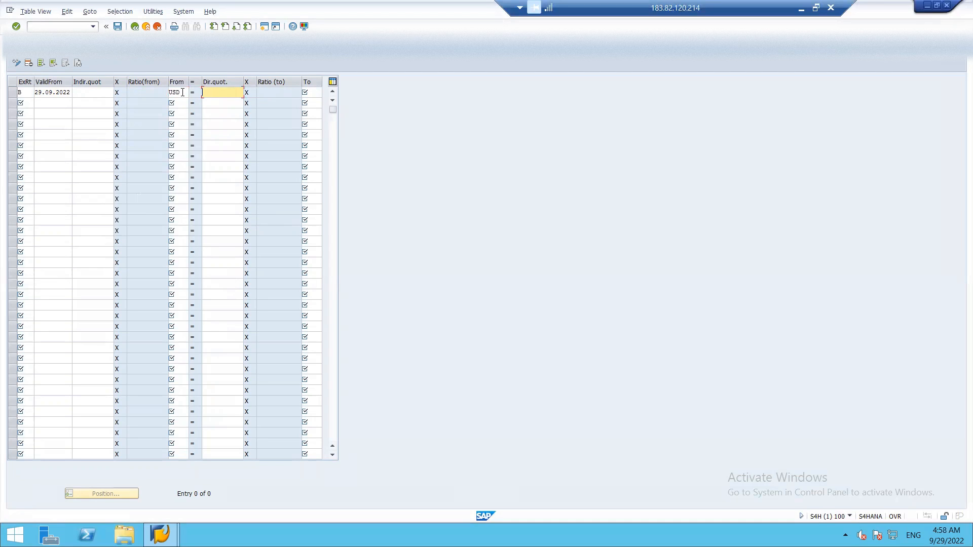
text(76)
key(Tab)
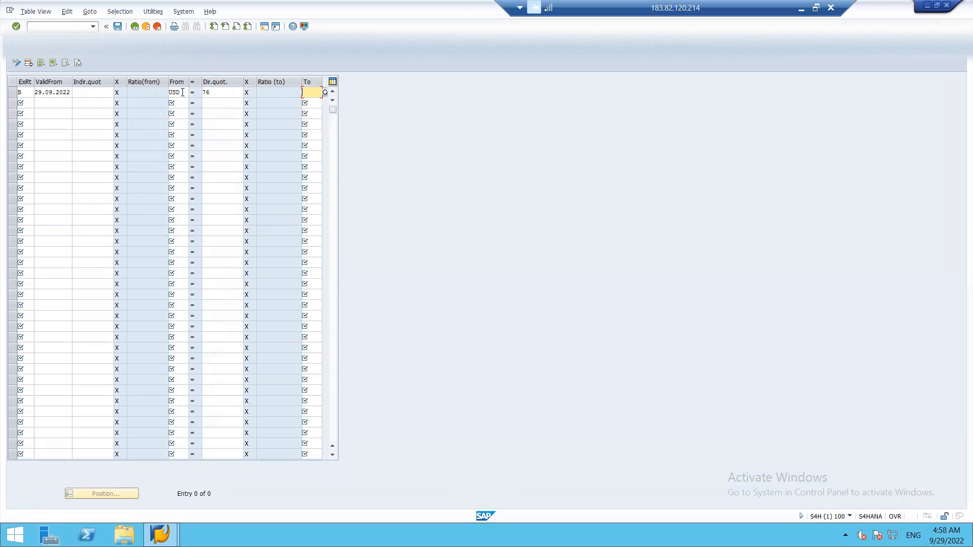
text(INR)
key(Tab)
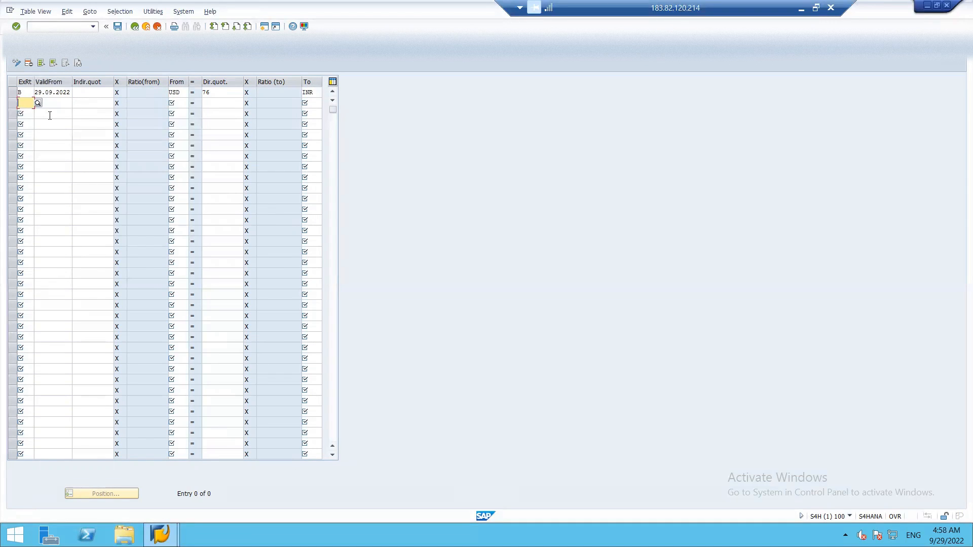
Enter the type G rate: USD to INR at 74, valid from 29.09.2022
text(G)
key(Tab)
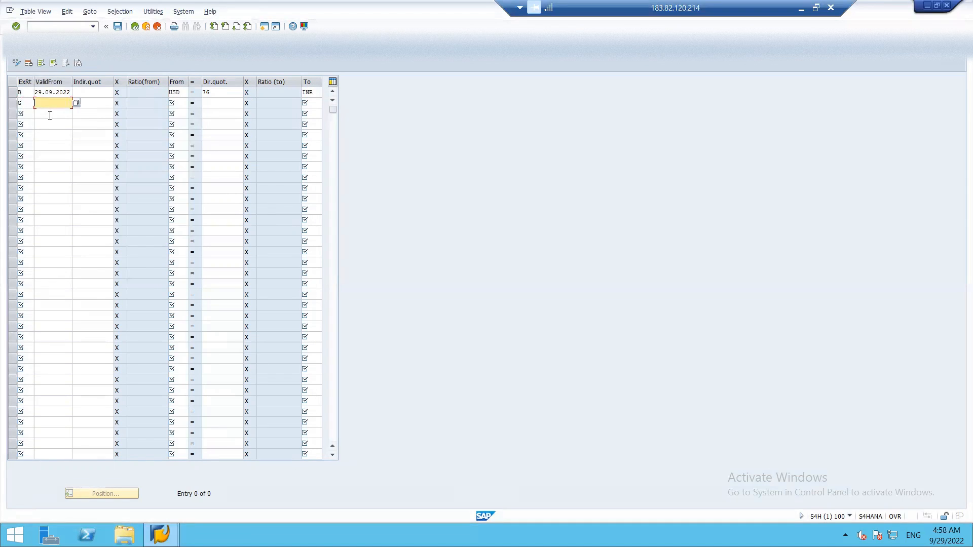
click(76, 103)
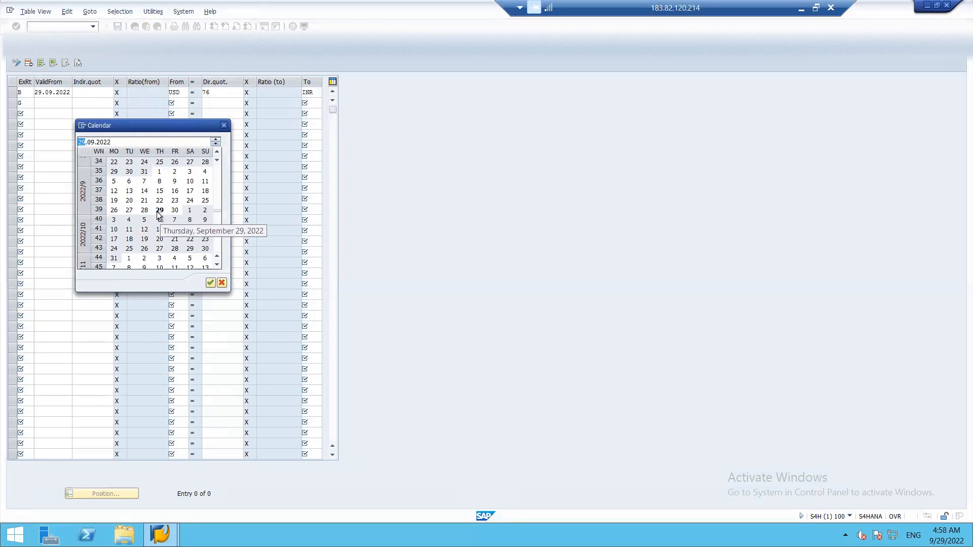
double_click(158, 213)
key(Tab)
key(Tab)
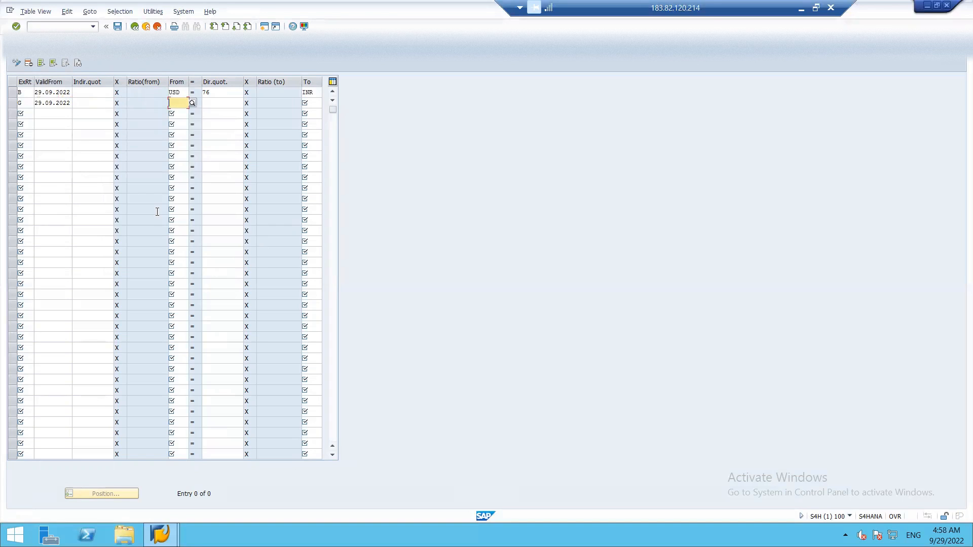
text(USD)
key(Tab)
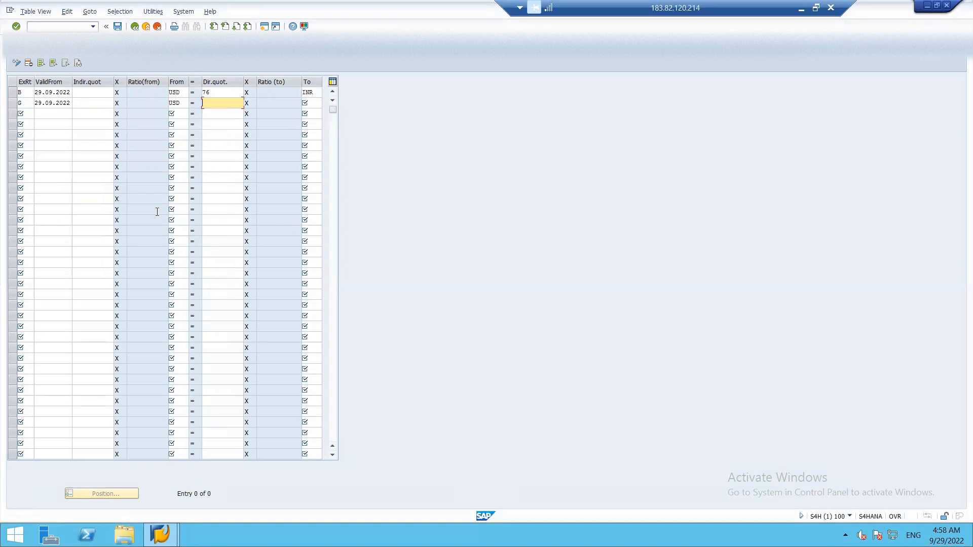
text(74)
key(Tab)
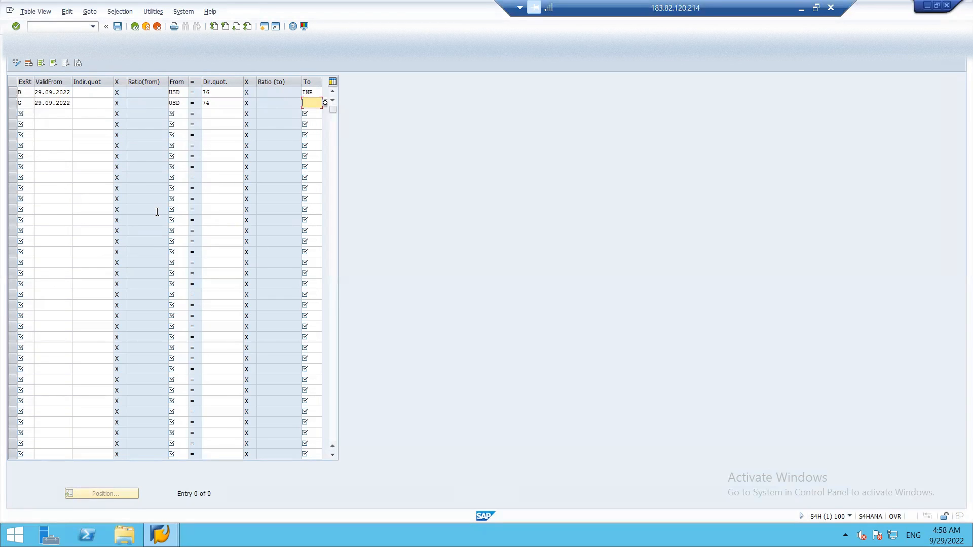
text(INR)
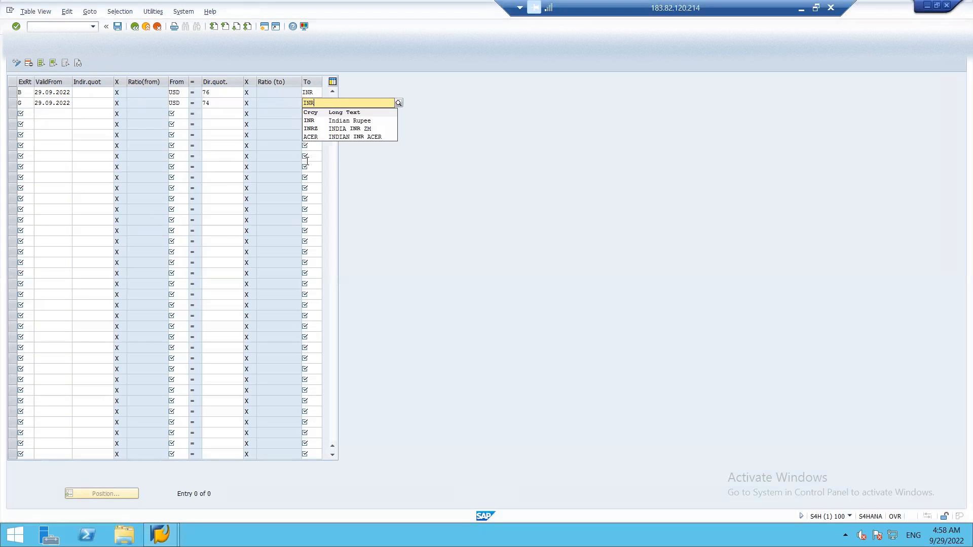
click(333, 120)
key(Tab)
Enter the type M rate: USD to INR at 75, valid from 29.09.2022
text(M)
key(Tab)
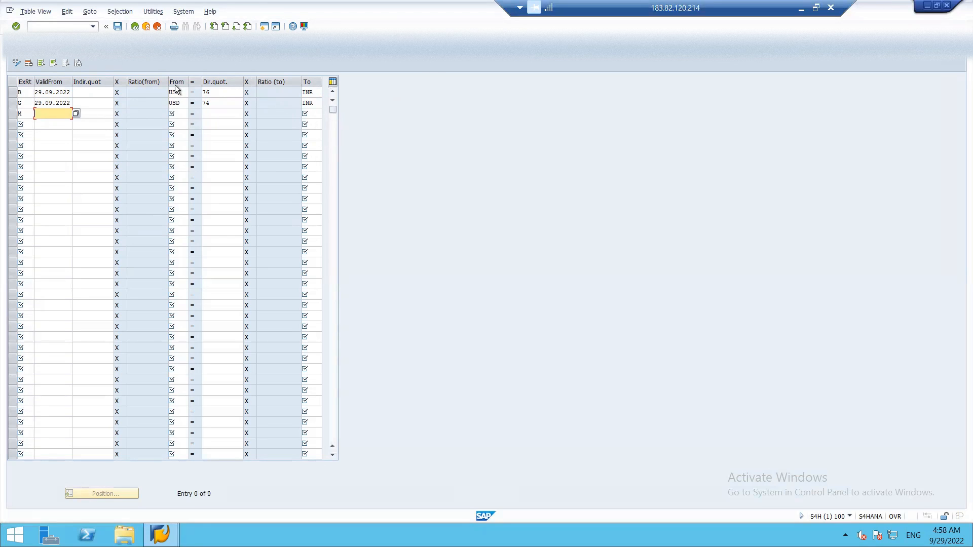
click(79, 116)
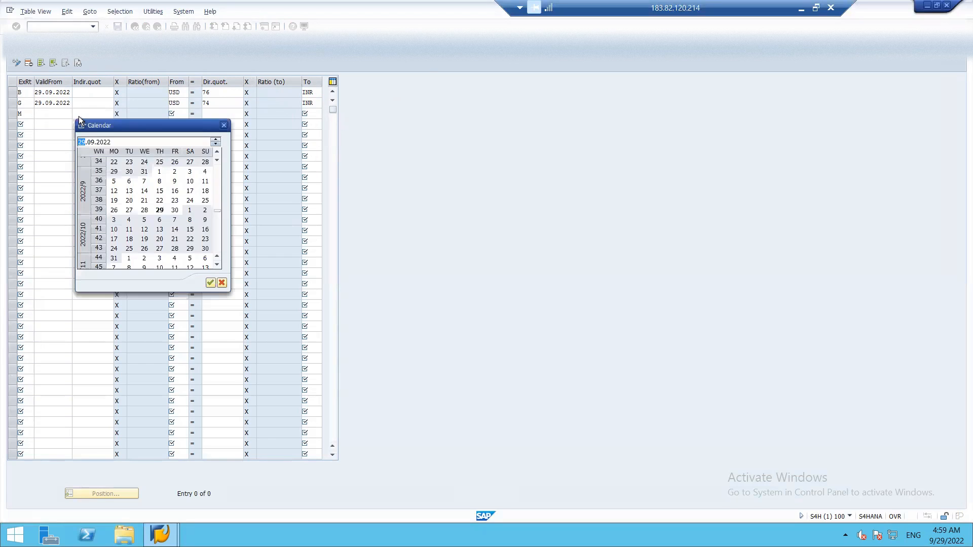
double_click(159, 210)
key(Tab)
key(Tab)
text(USD)
key(Tab)
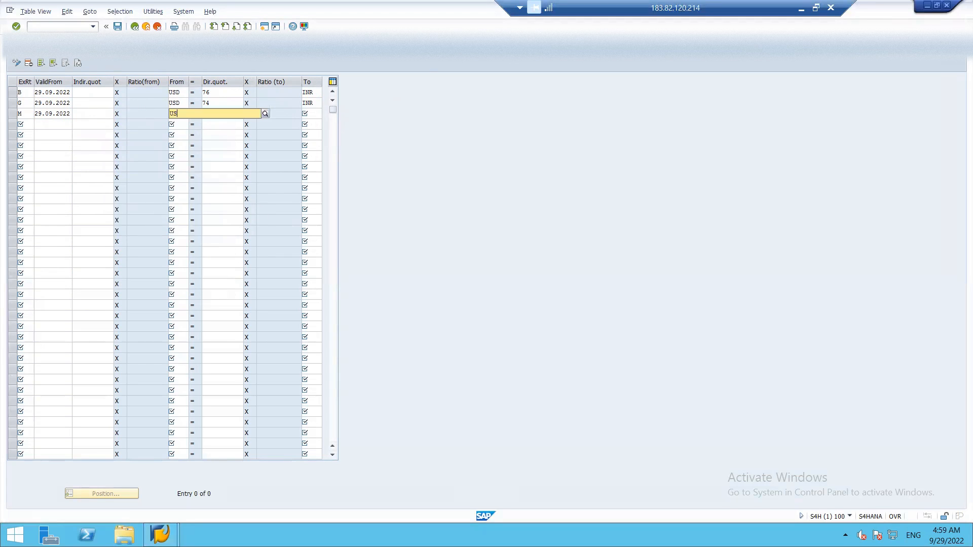
text(75)
key(Tab)
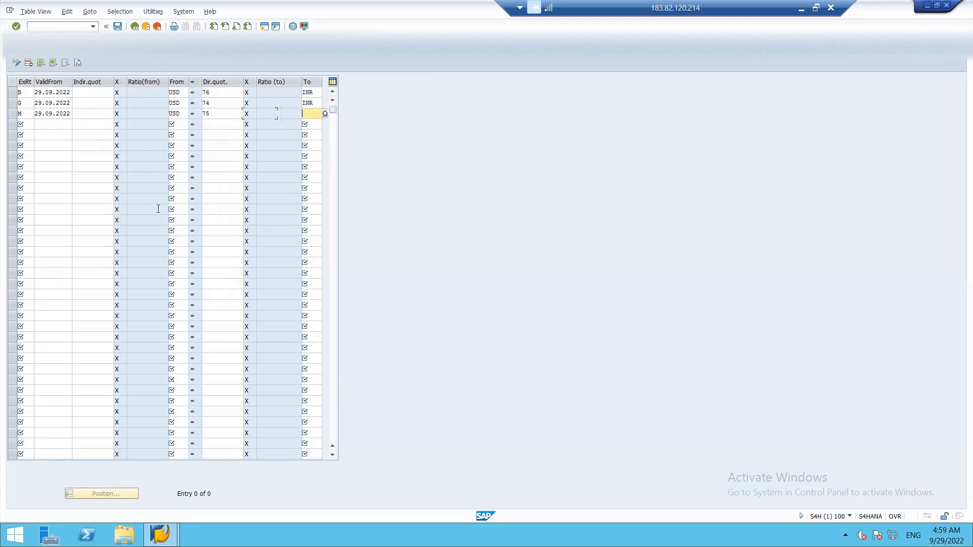
text(INR)
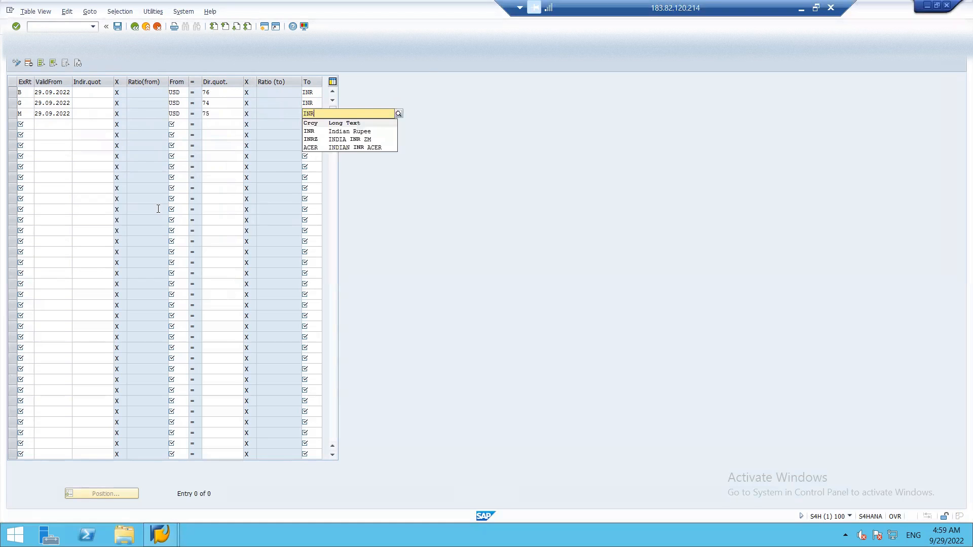
click(311, 132)
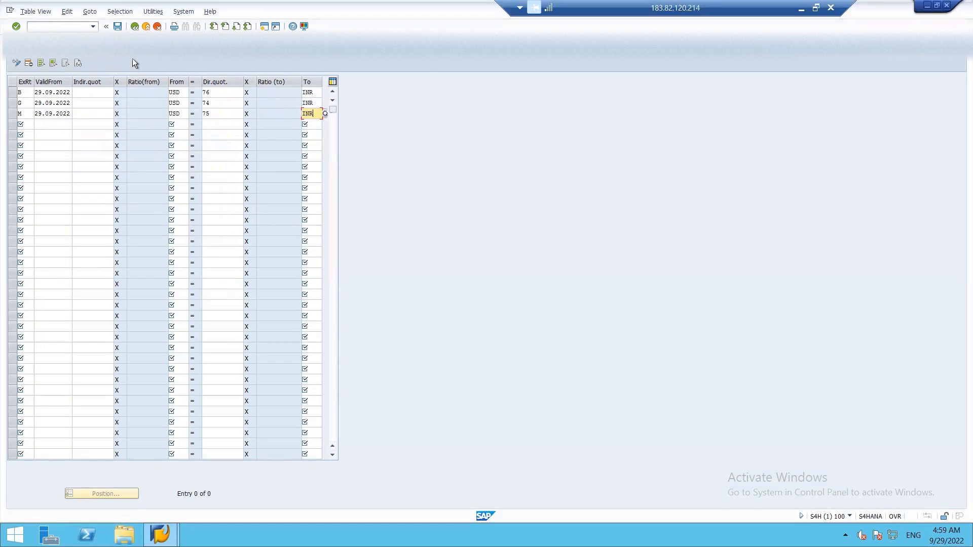
Save the three exchange rates and return to the customizing guide
click(117, 27)
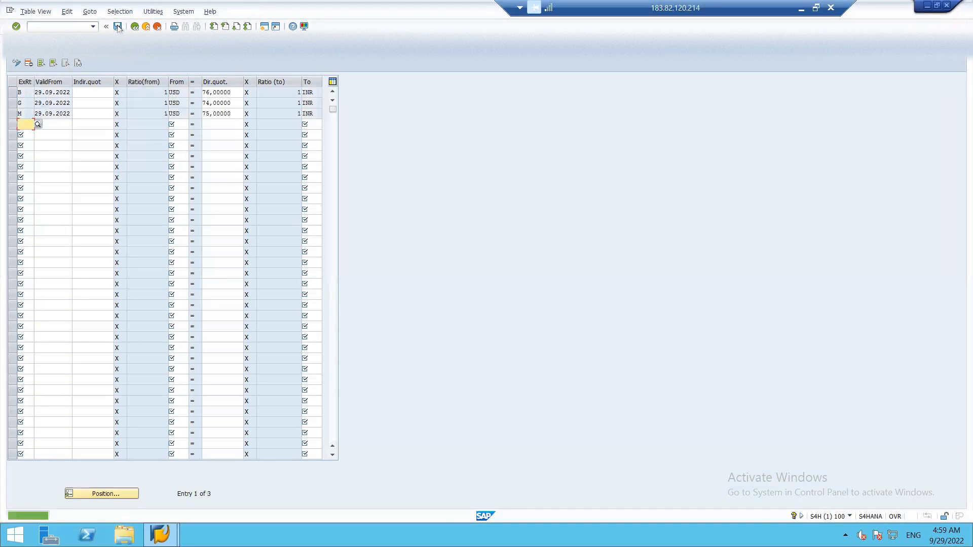
key(Tab)
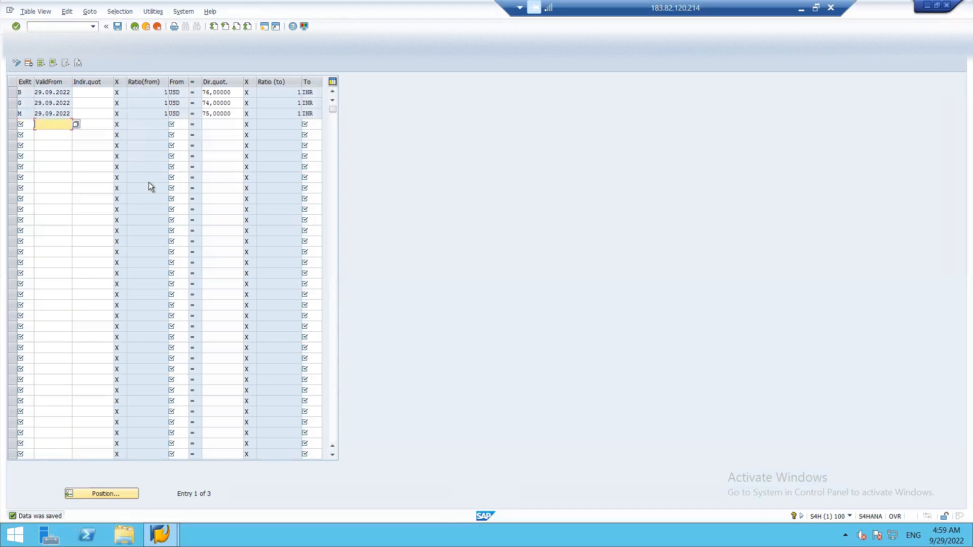
key(Tab)
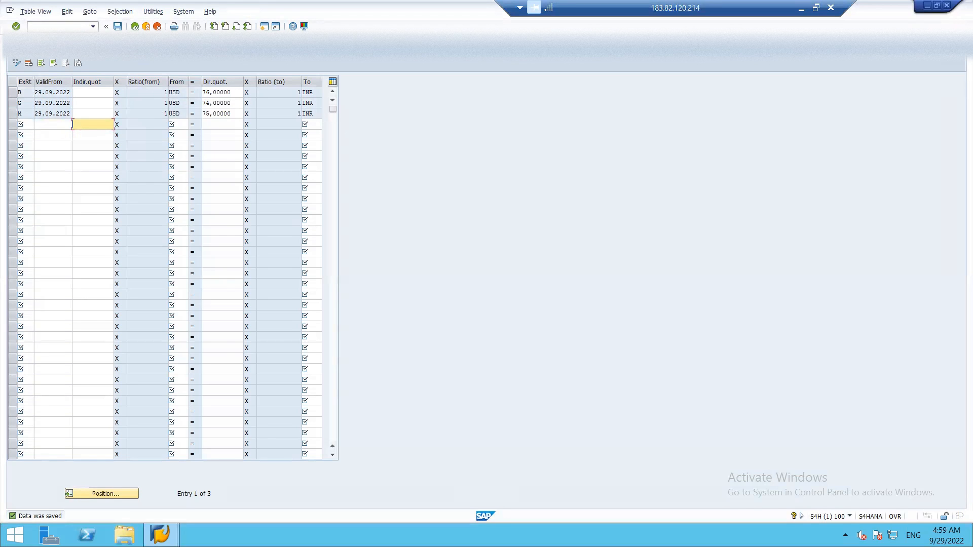
key(F3)
key(F3)
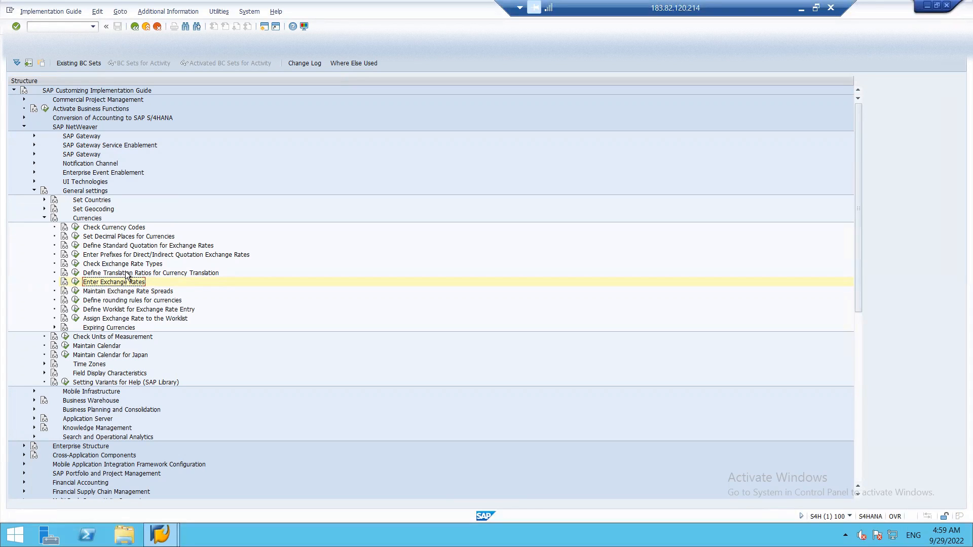
Add a new exchange-rate worklist entry ISSL described WORK LIST FOR ER
click(76, 310)
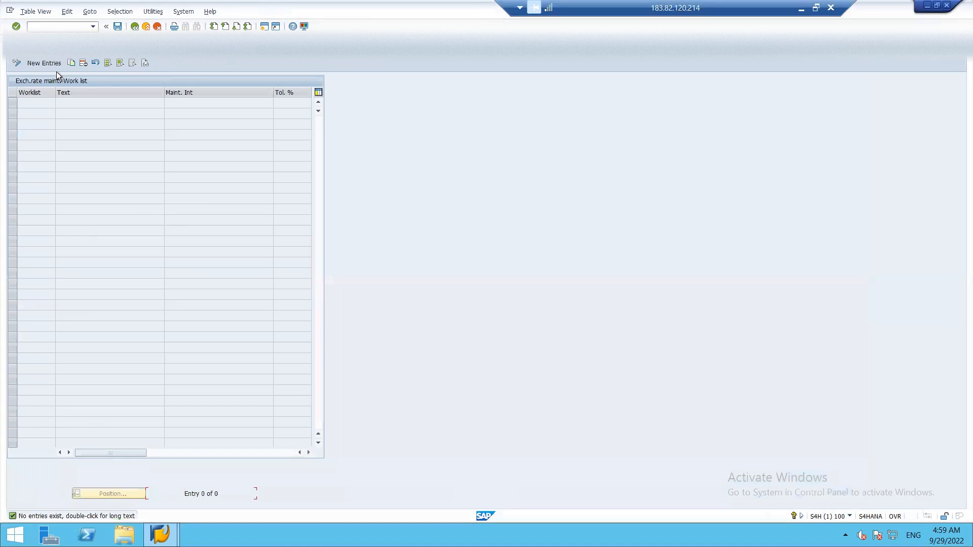
click(48, 62)
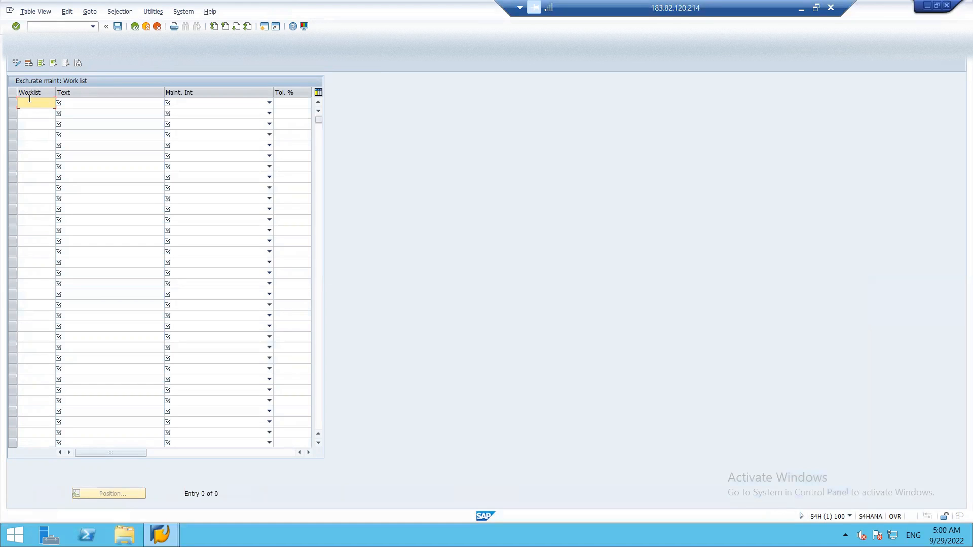
text(SH2)
key(Tab)
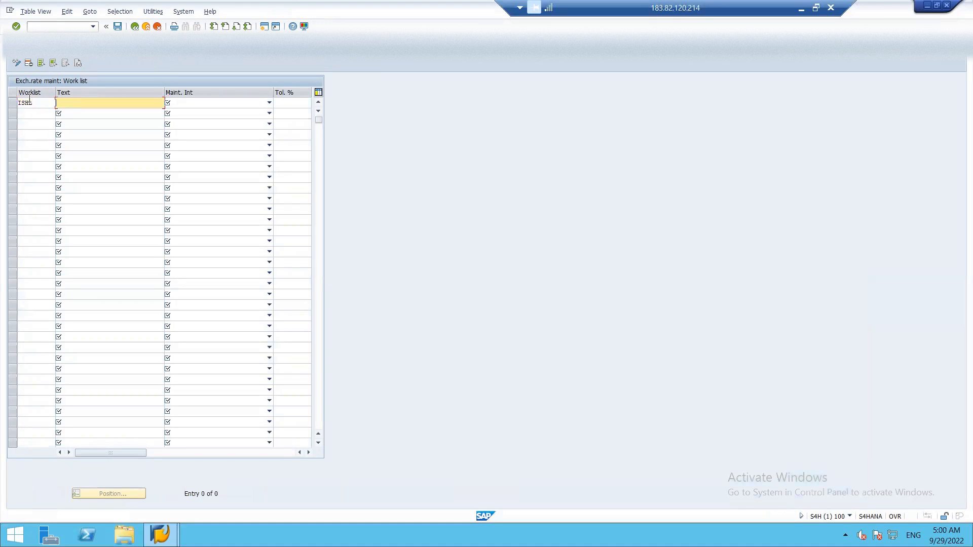
text(WOR)
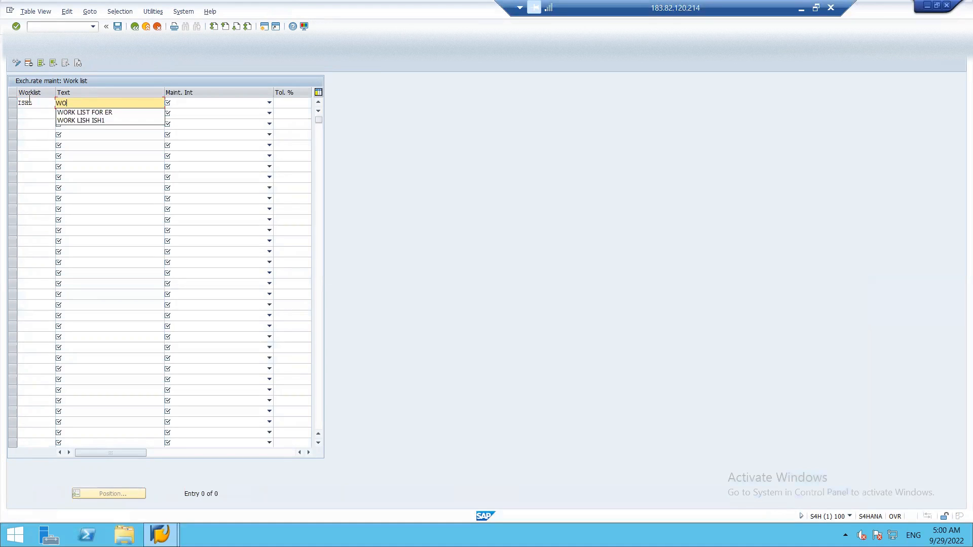
click(89, 113)
Set its maintenance interval to Daily, save under the customizing request, and return to the guide
key(Tab)
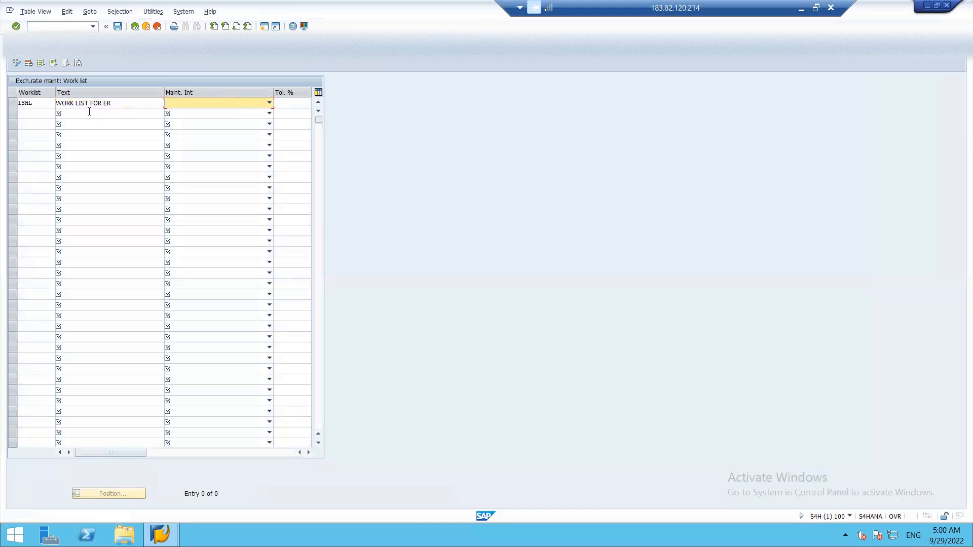
click(251, 105)
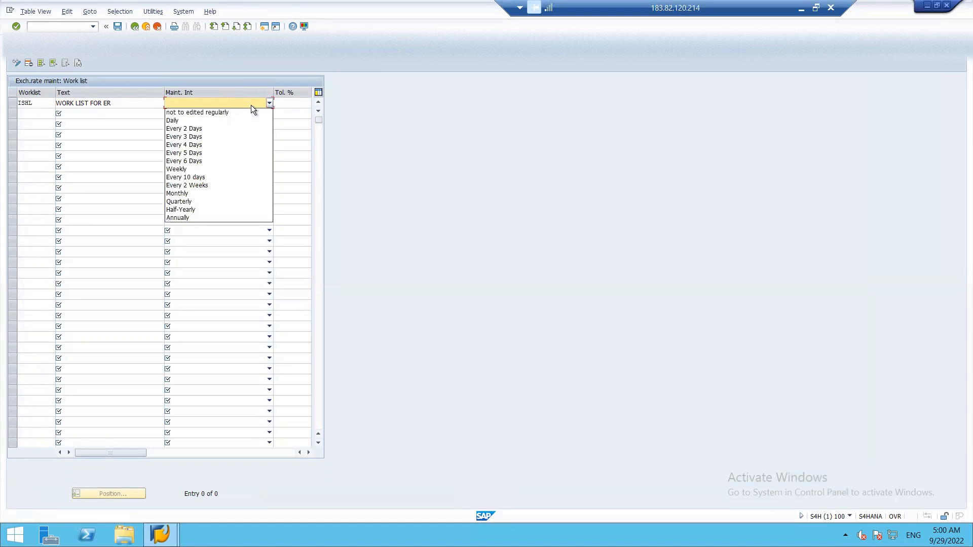
click(227, 120)
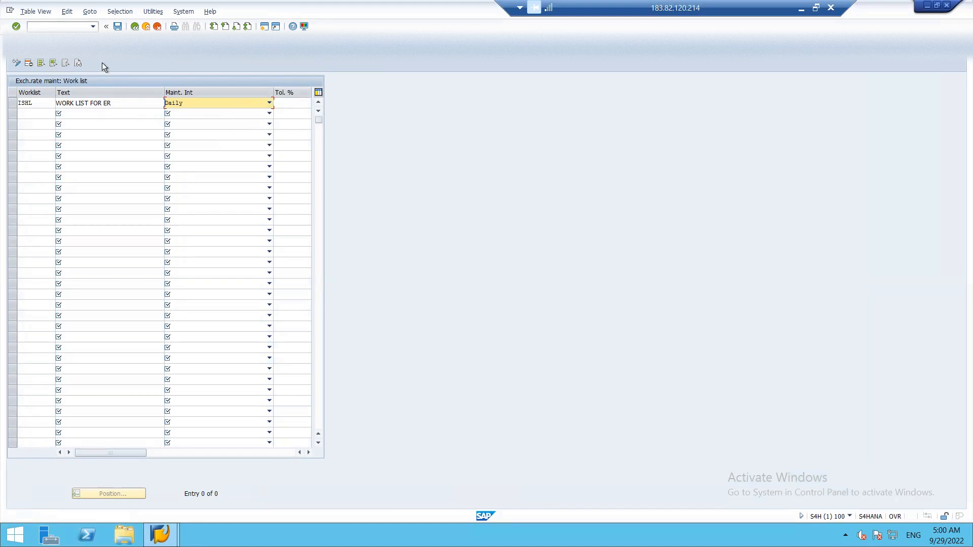
click(116, 25)
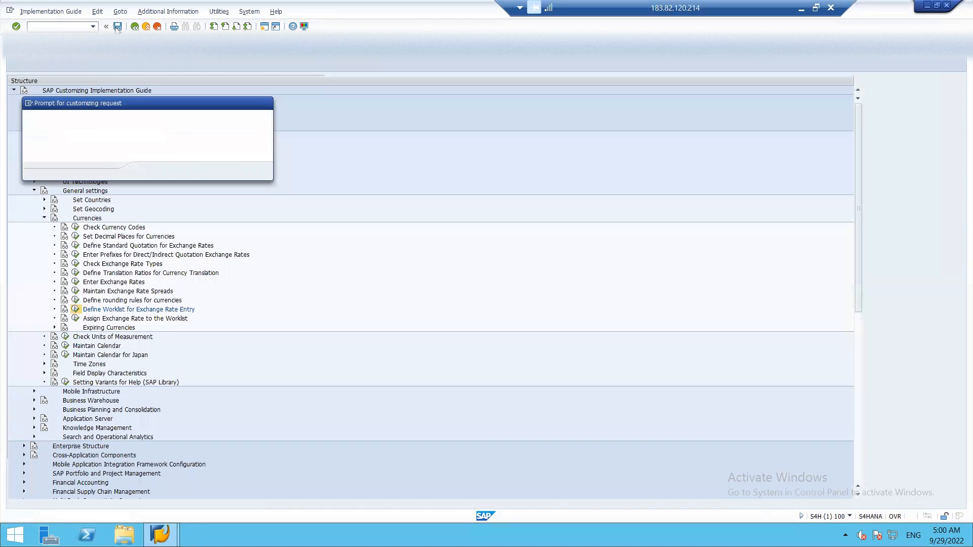
click(149, 172)
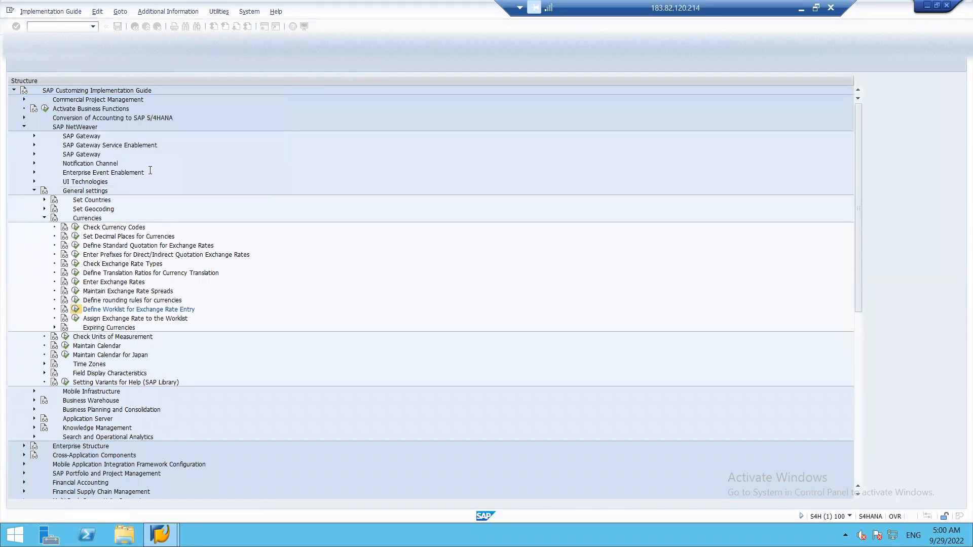
key(F3)
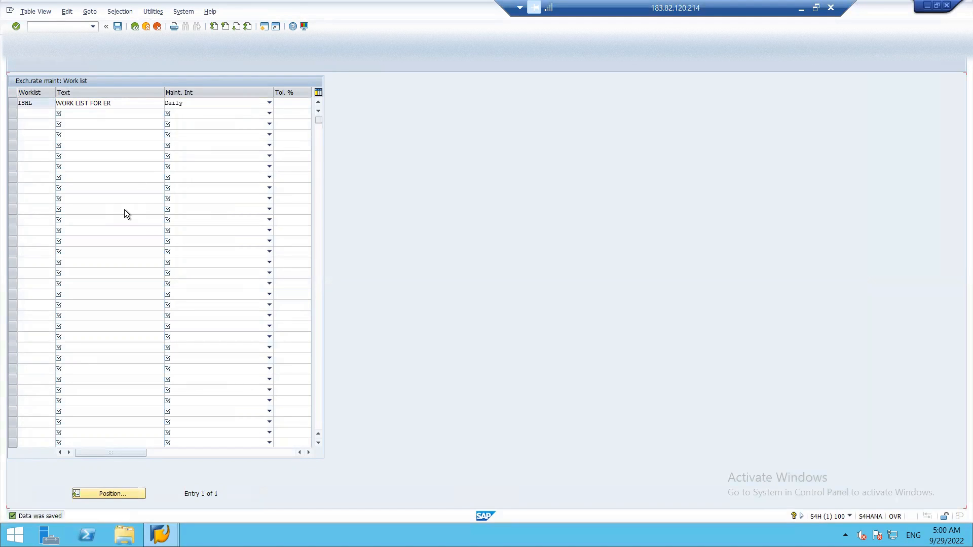
key(F3)
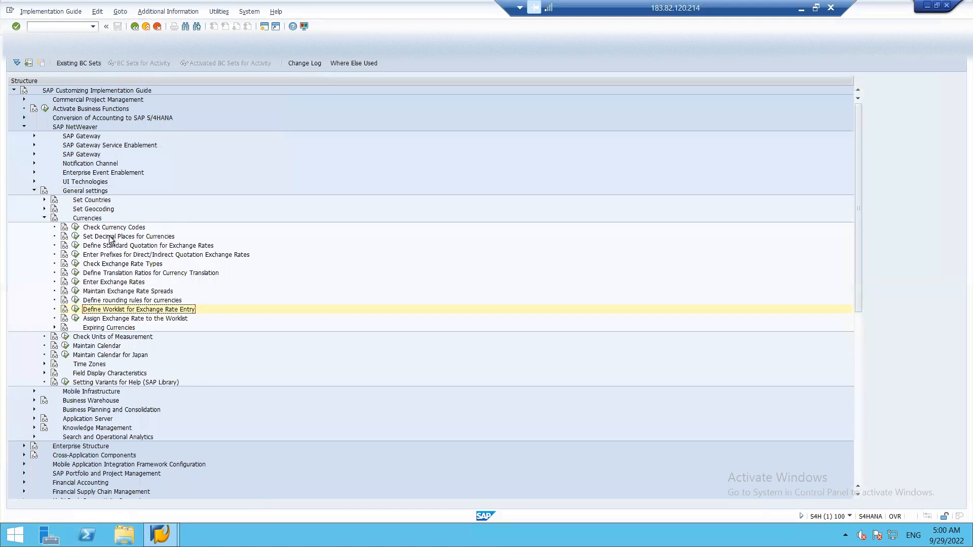
Create a new worklist assignment for rate type M from USD to INR
click(75, 319)
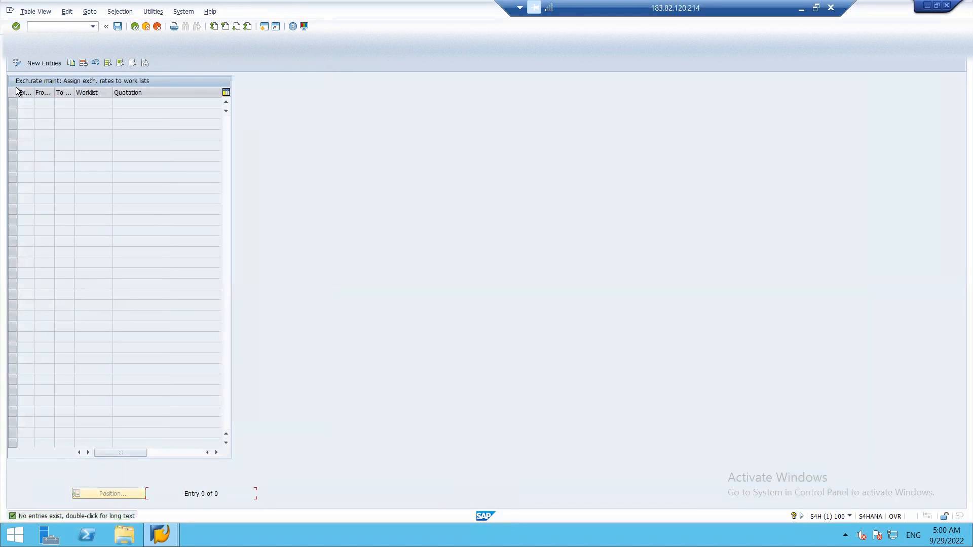
click(41, 63)
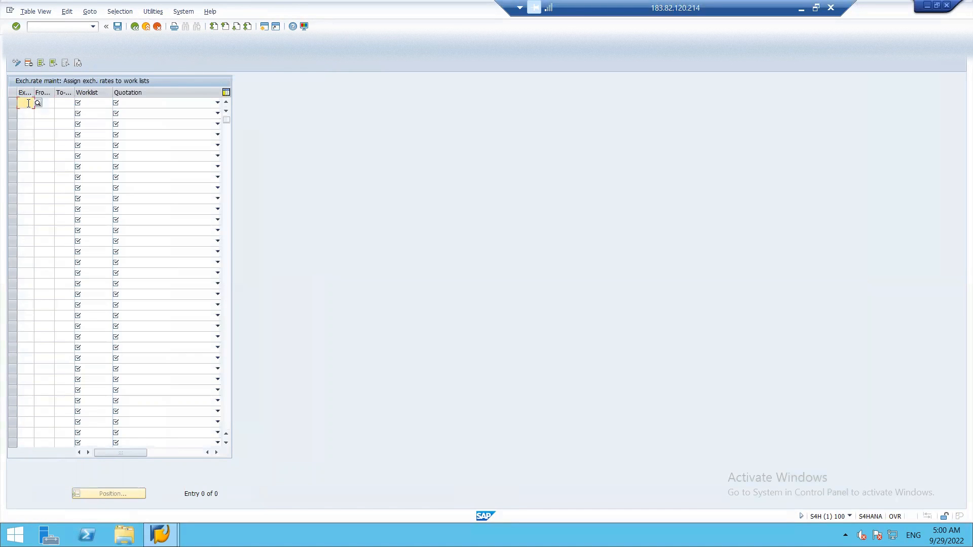
text(M)
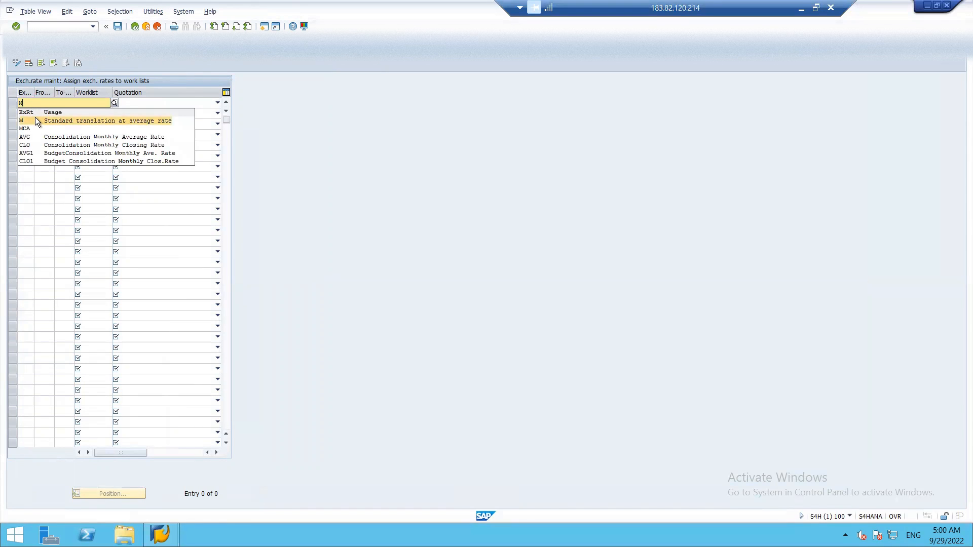
click(35, 118)
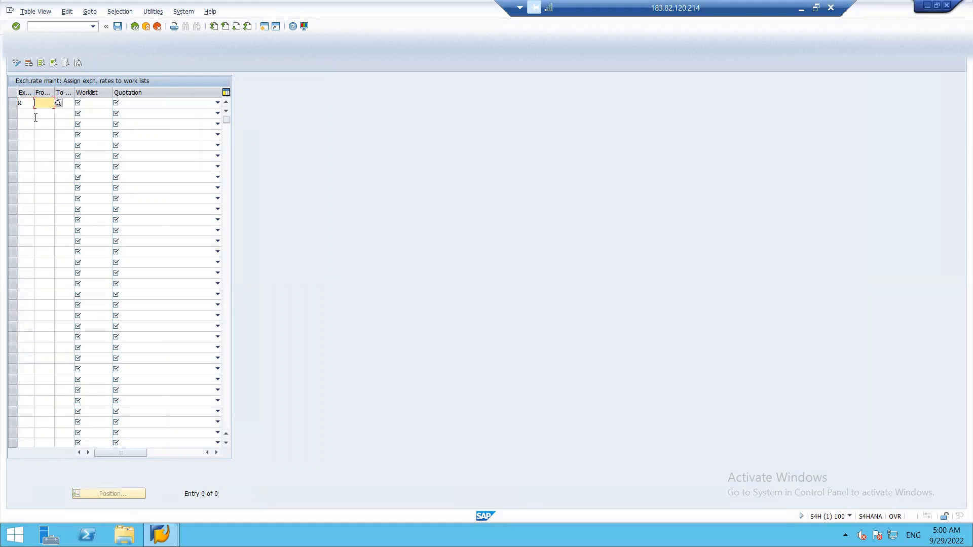
click(57, 104)
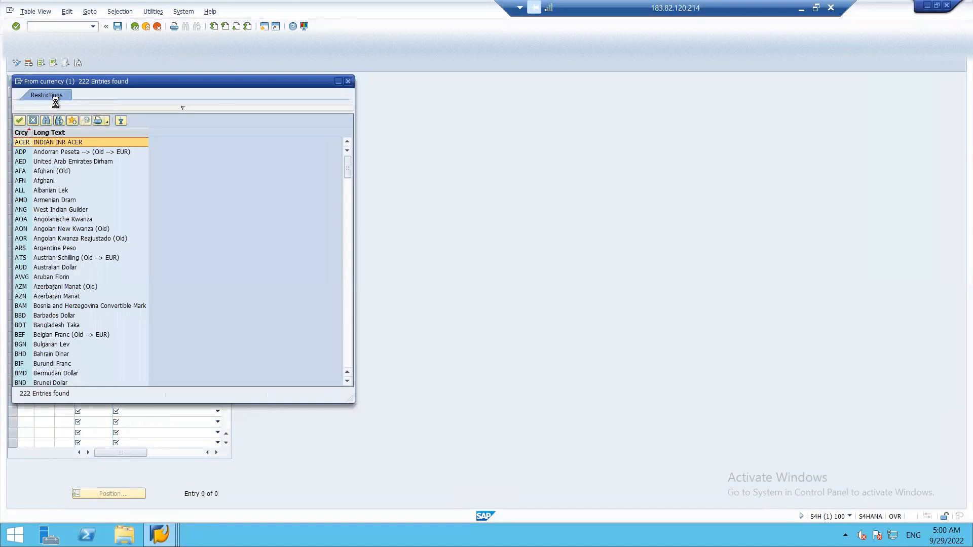
key(Escape)
text(USD)
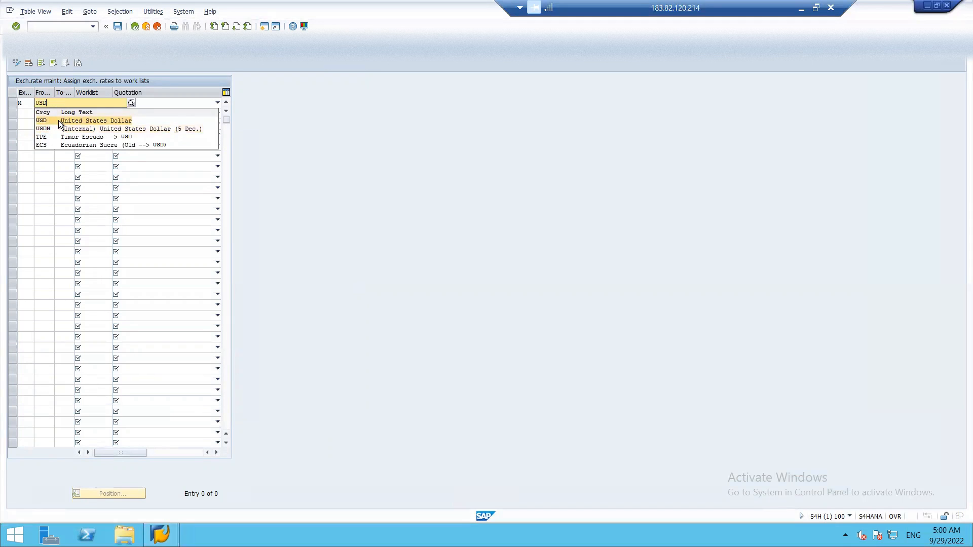
click(59, 121)
text(INR)
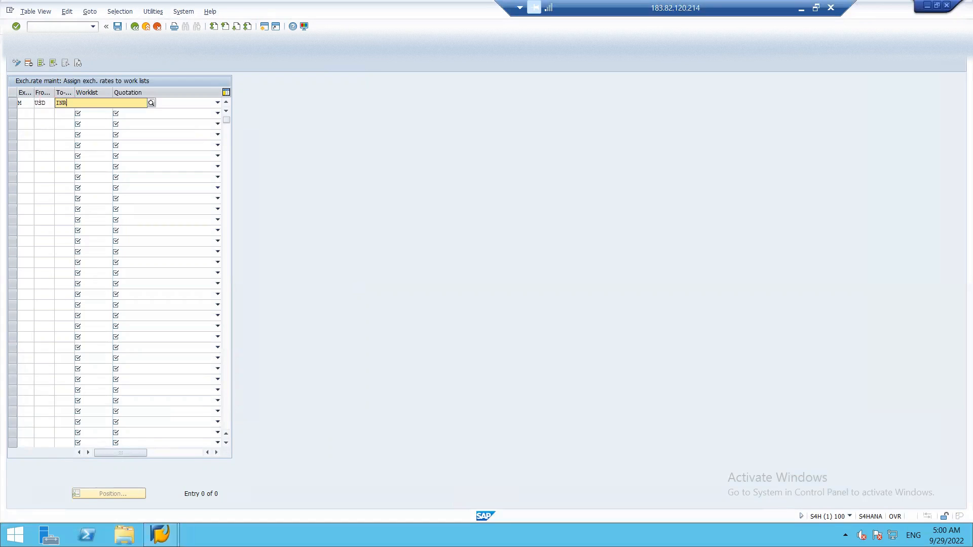
key(Tab)
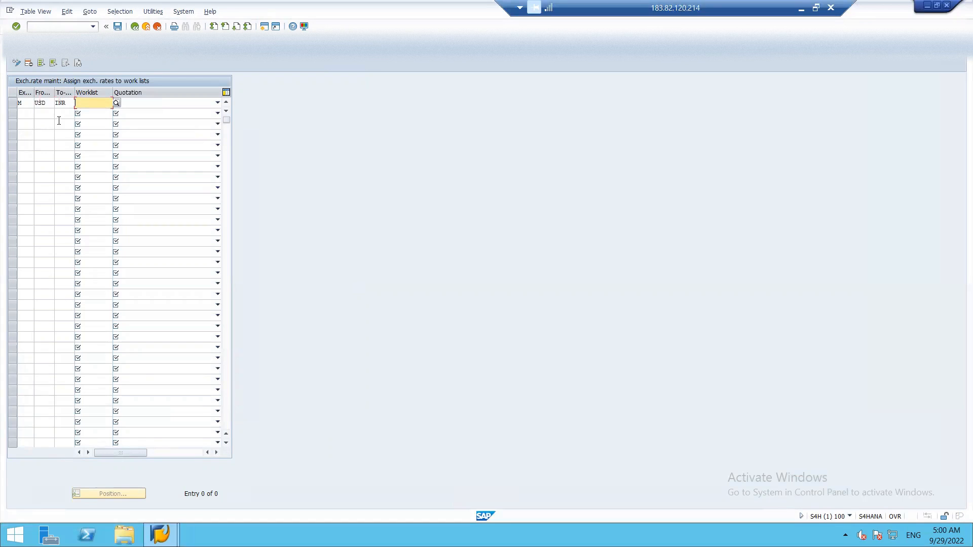
Link it to worklist WORK LIST FOR ER as a direct quotation and save
click(116, 103)
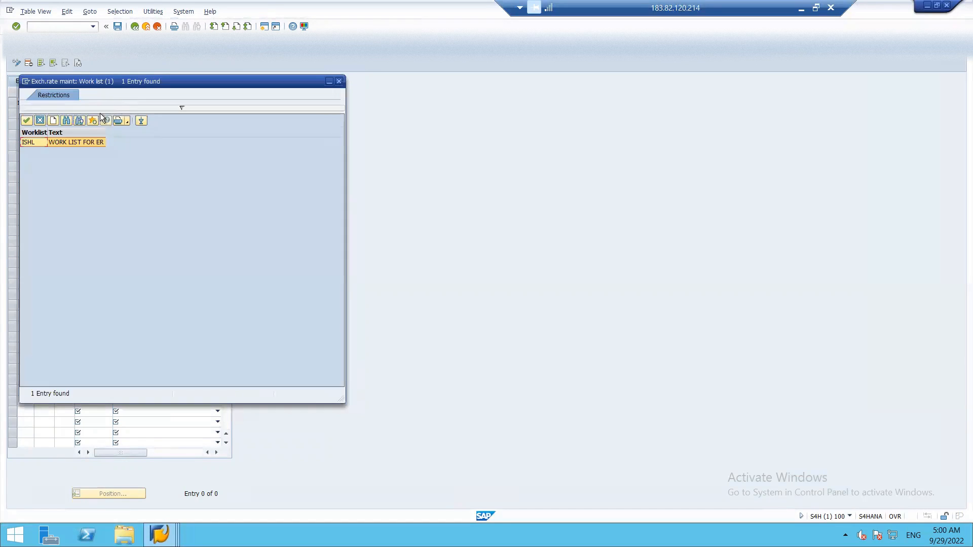
double_click(75, 139)
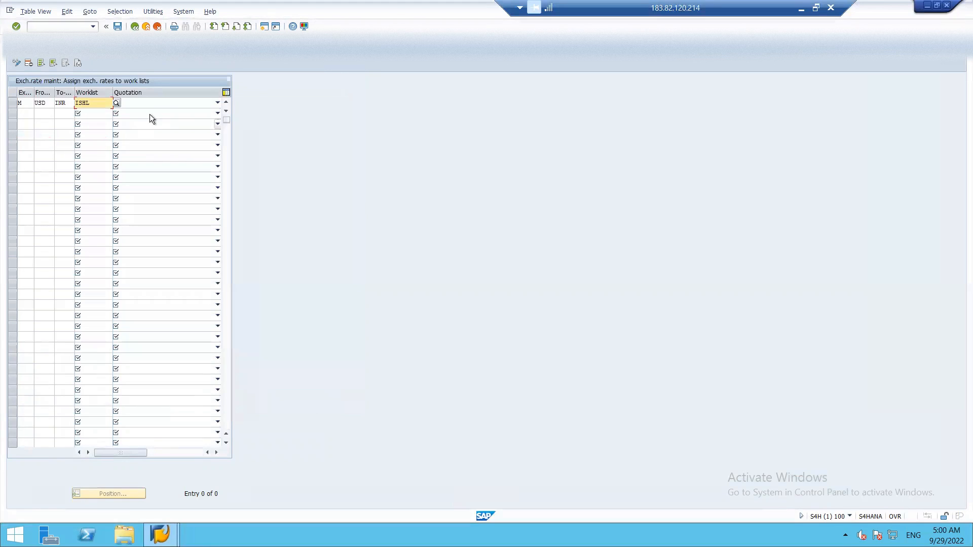
click(162, 105)
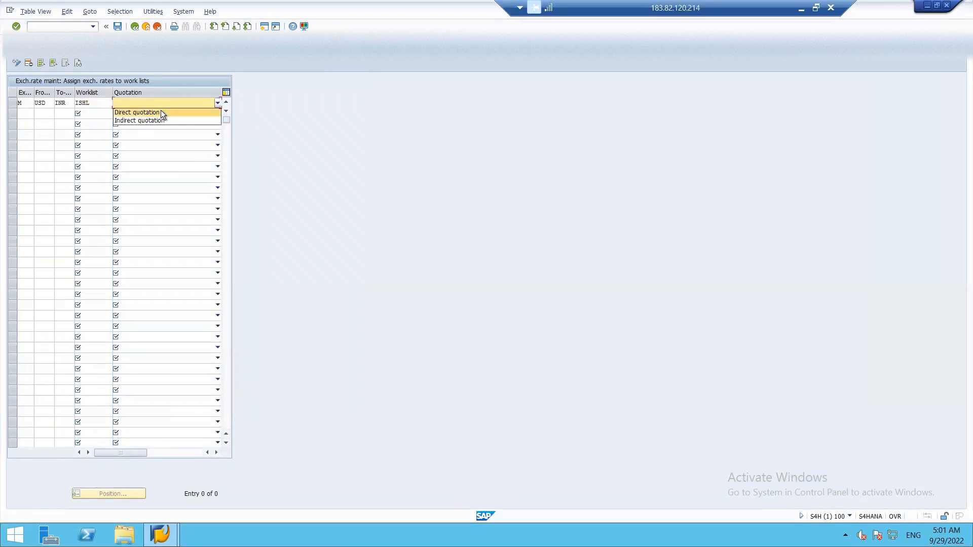
click(160, 111)
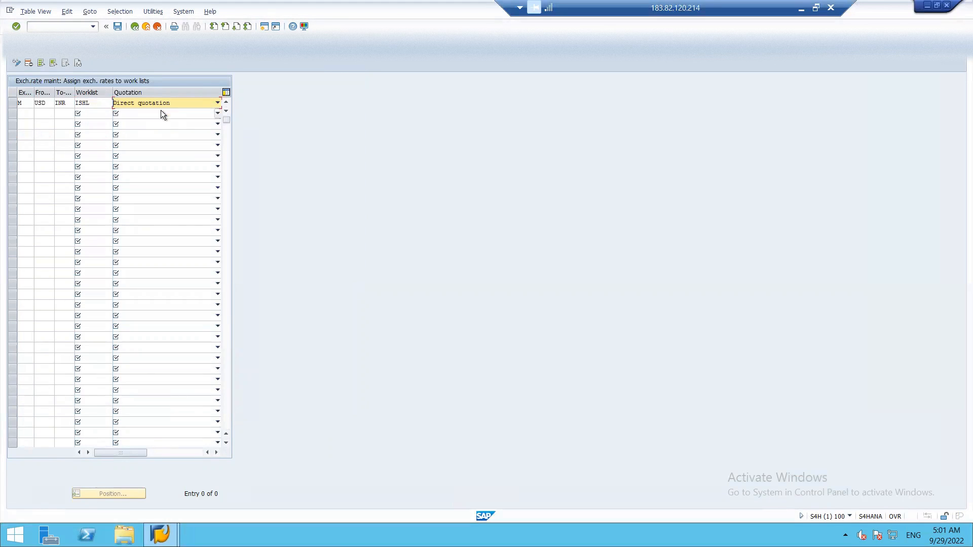
click(117, 26)
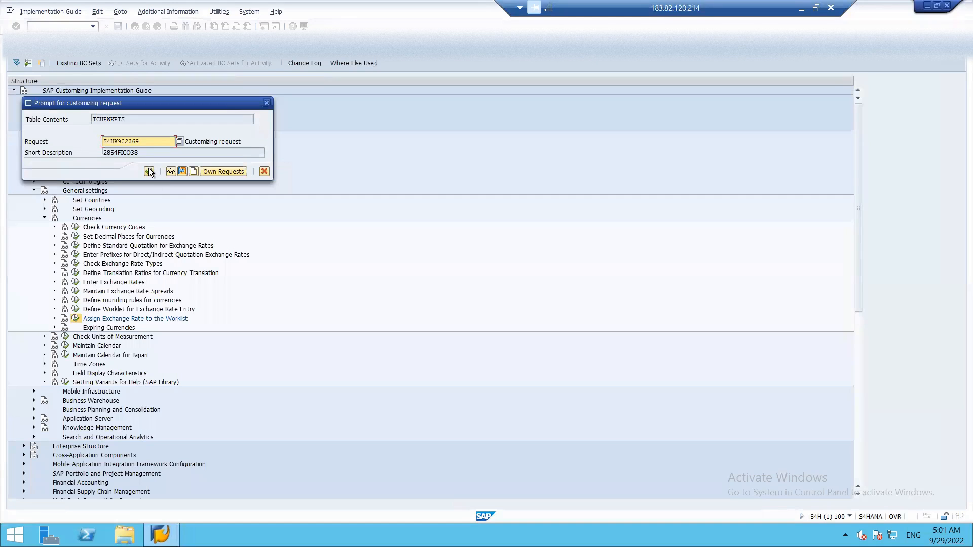
click(149, 171)
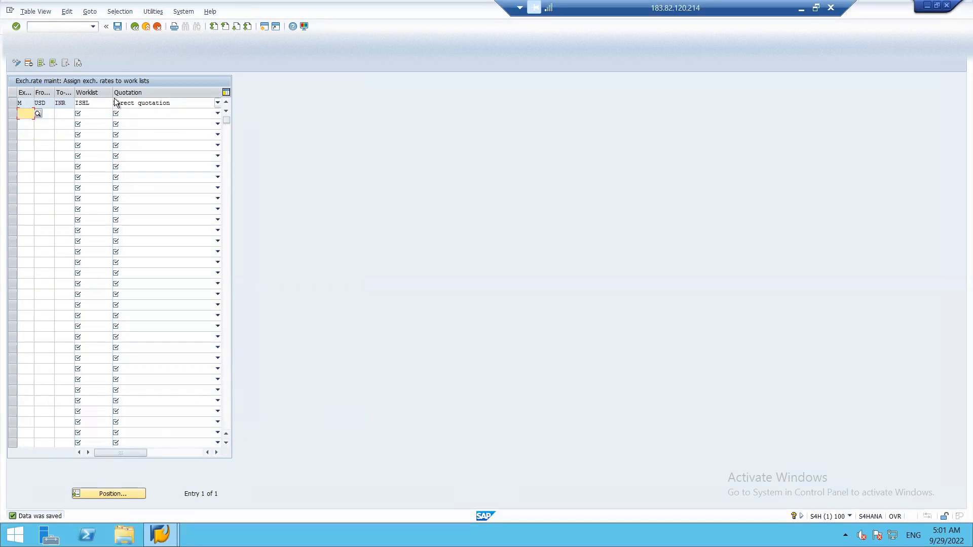
key(F3)
key(F3)
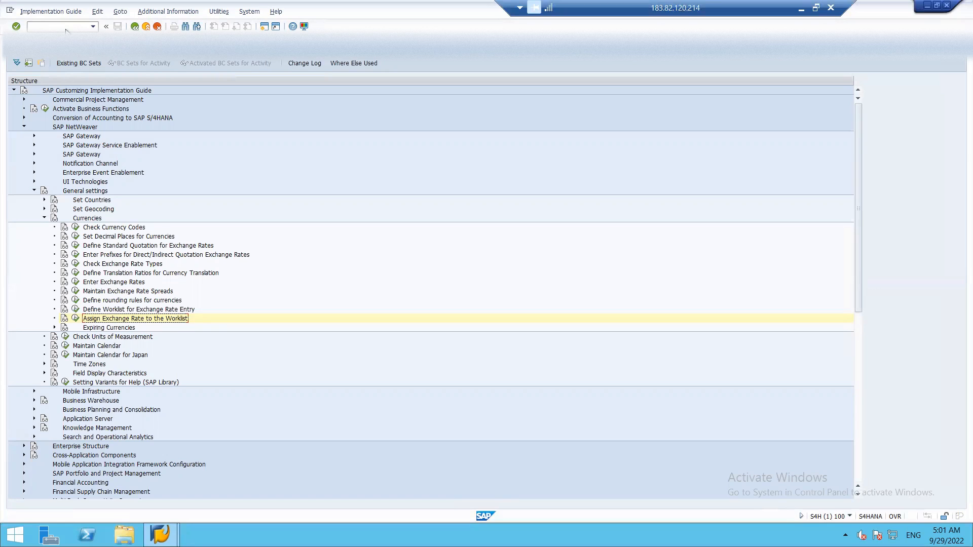
In the main menu, open General Ledger > Environment > Current Settings and select S_B20_88000153
click(65, 27)
text(/N)
key(Return)
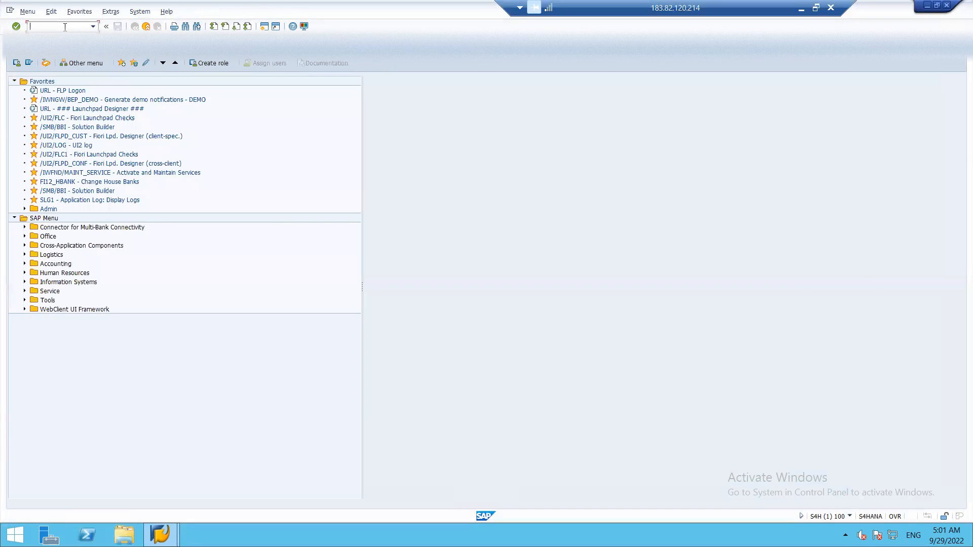
click(25, 264)
click(35, 273)
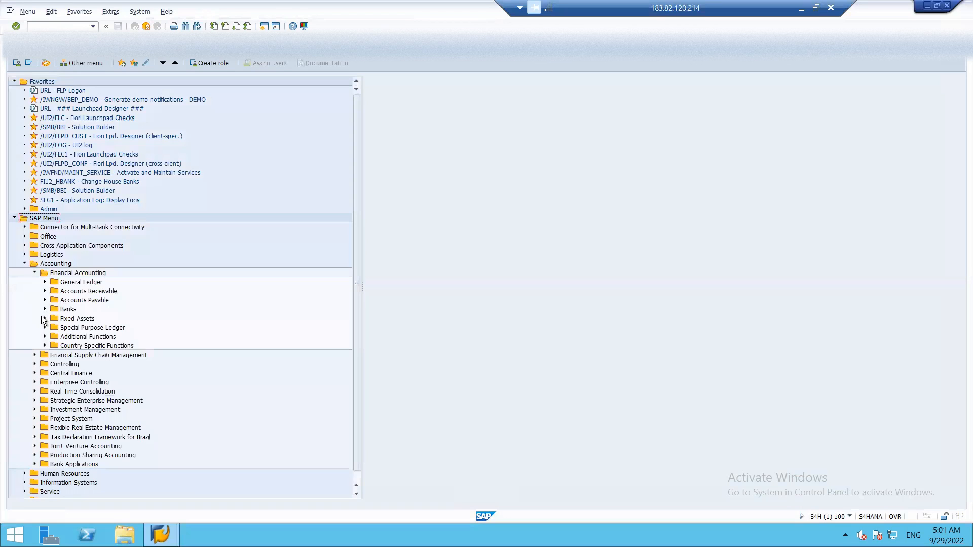
click(45, 282)
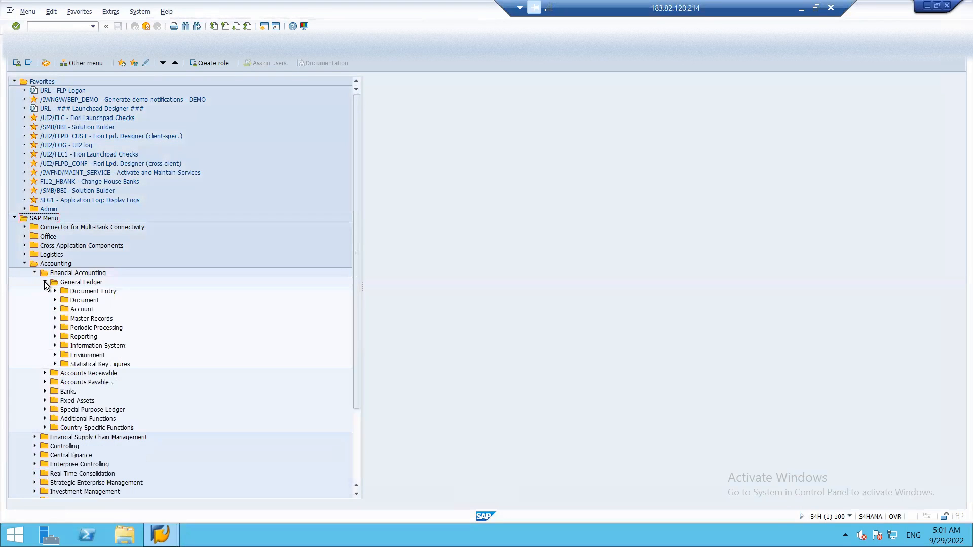
click(55, 355)
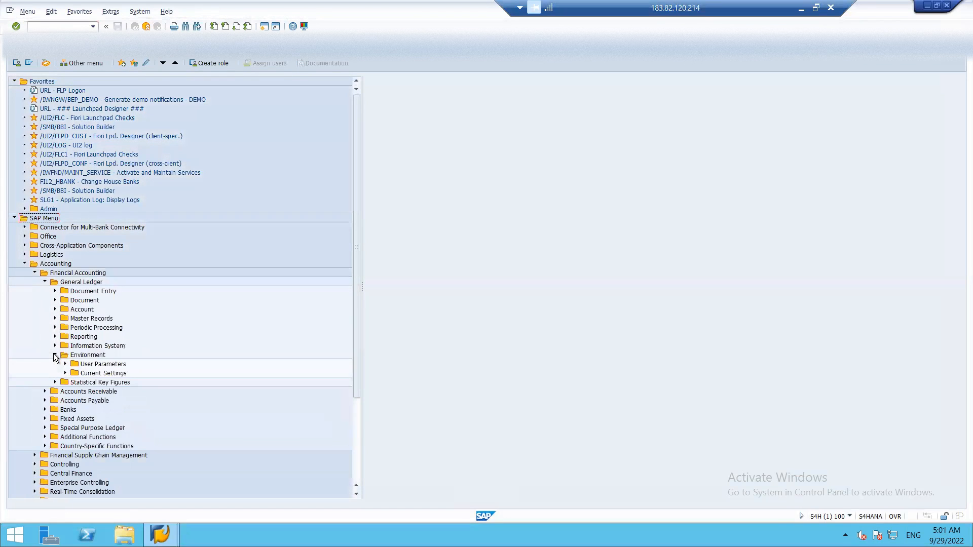
click(65, 373)
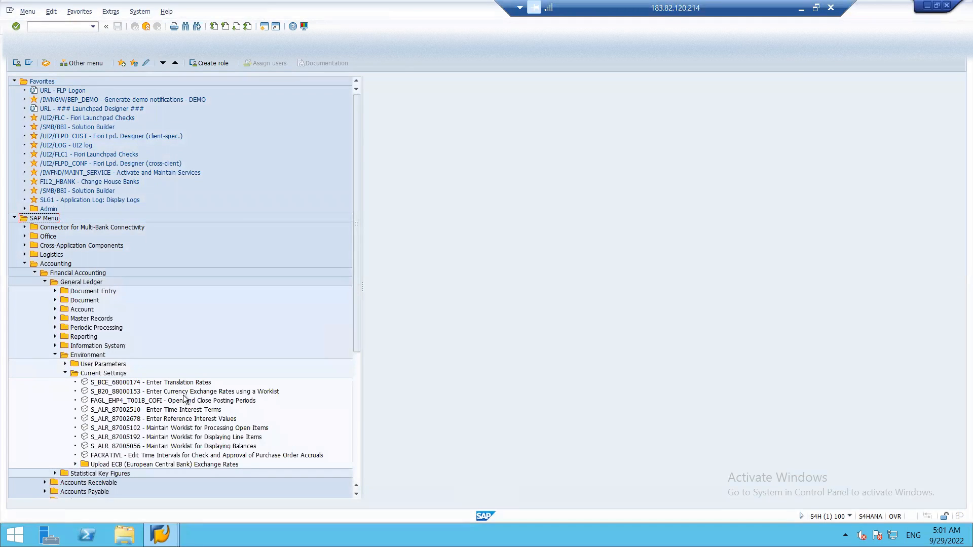
click(217, 394)
Review worklist ISHL's USD/INR exchange rates, then set the worklist to Completed
double_click(216, 392)
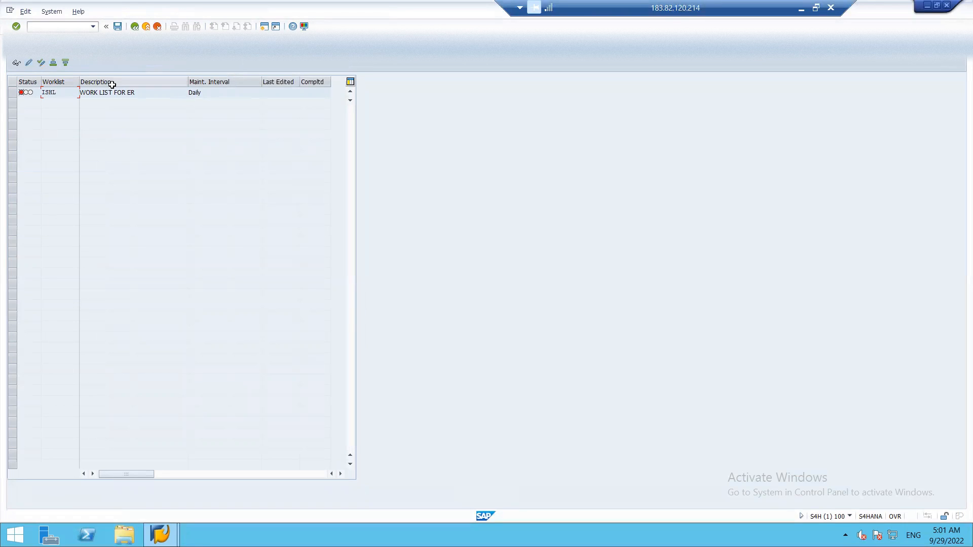
click(13, 92)
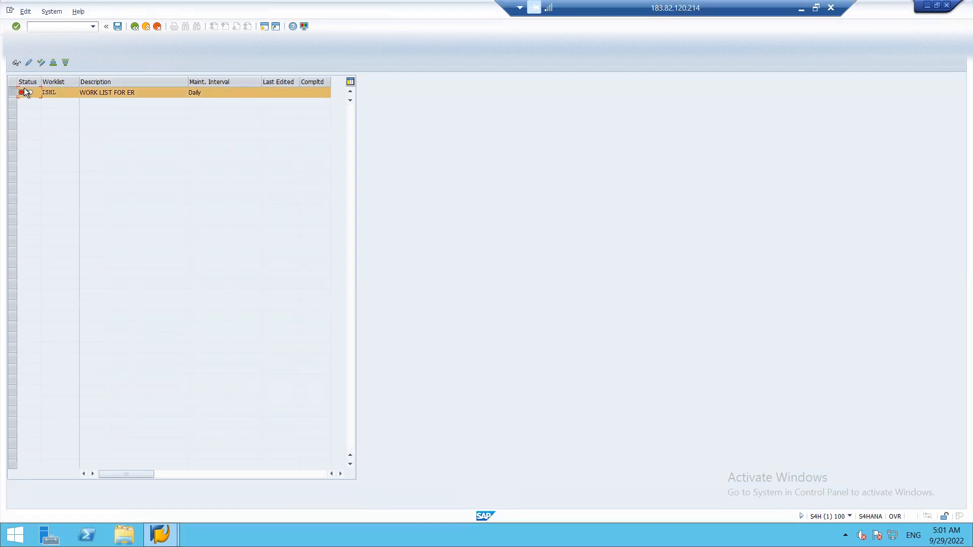
click(16, 63)
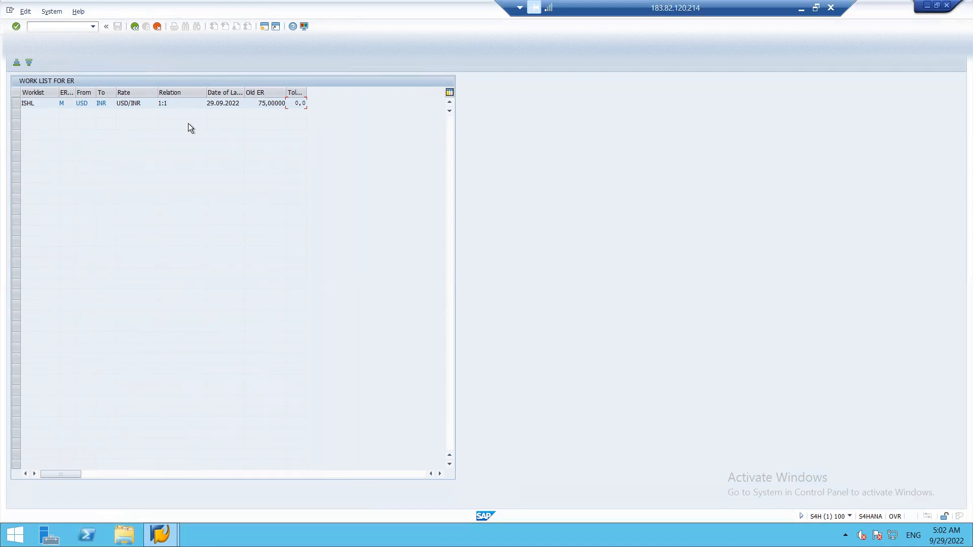
key(F3)
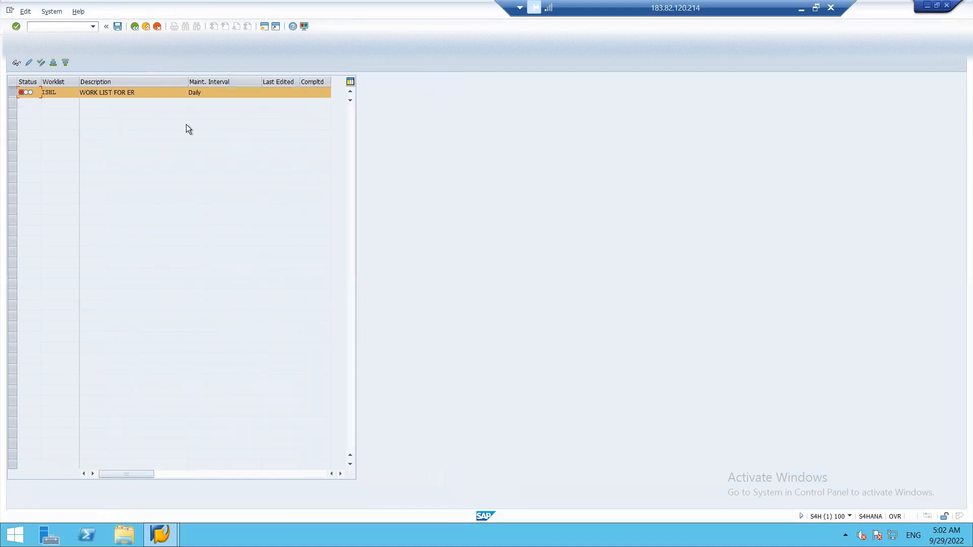
click(28, 65)
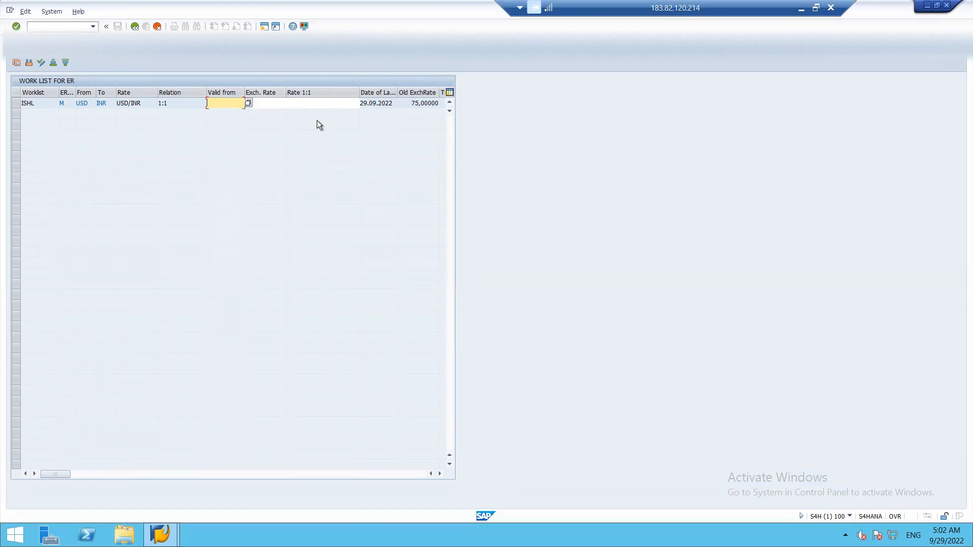
key(F3)
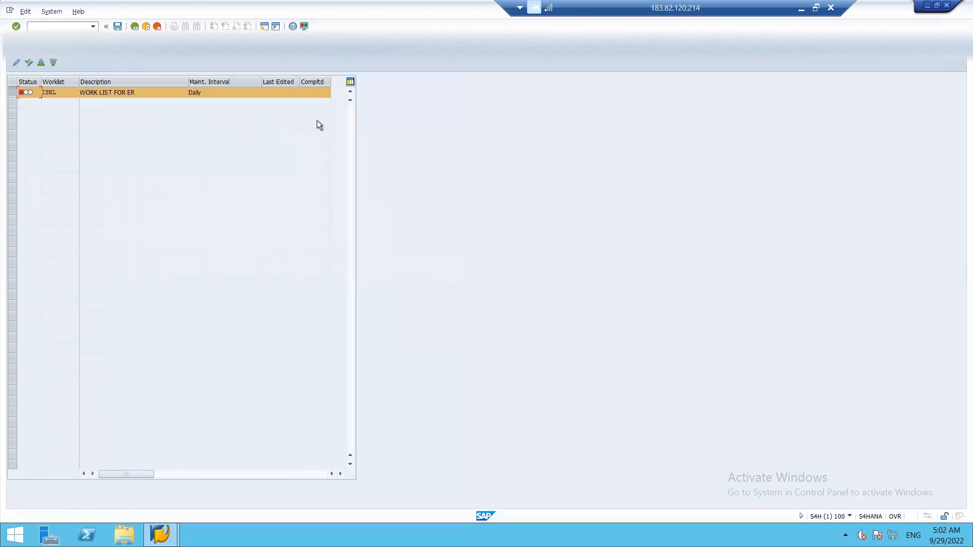
double_click(25, 92)
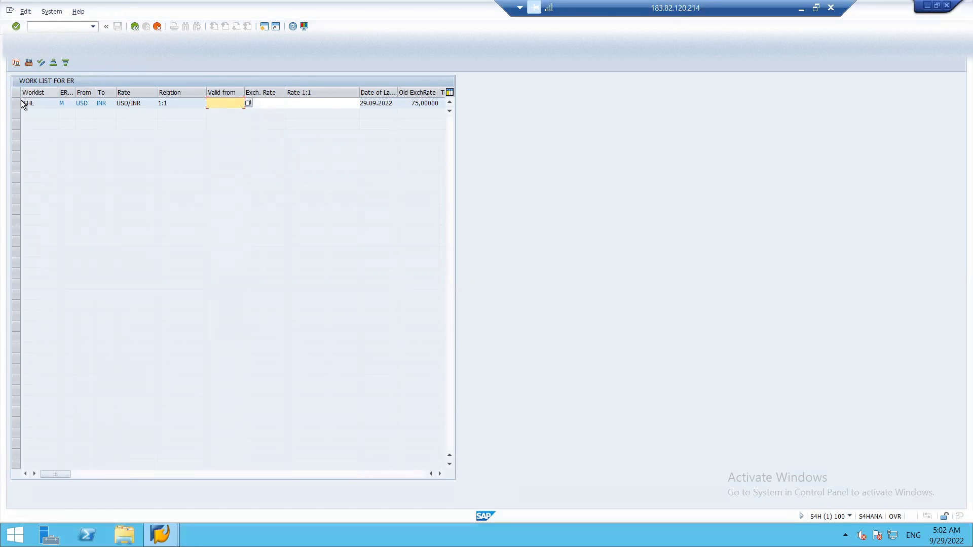
key(F3)
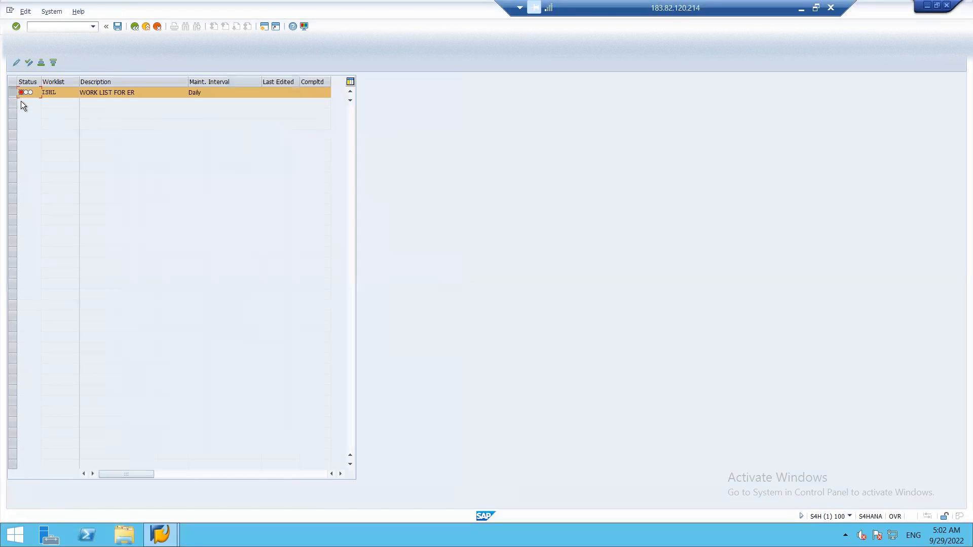
click(29, 63)
Decline leaving without saving and save the completed ISHL worklist
key(F12)
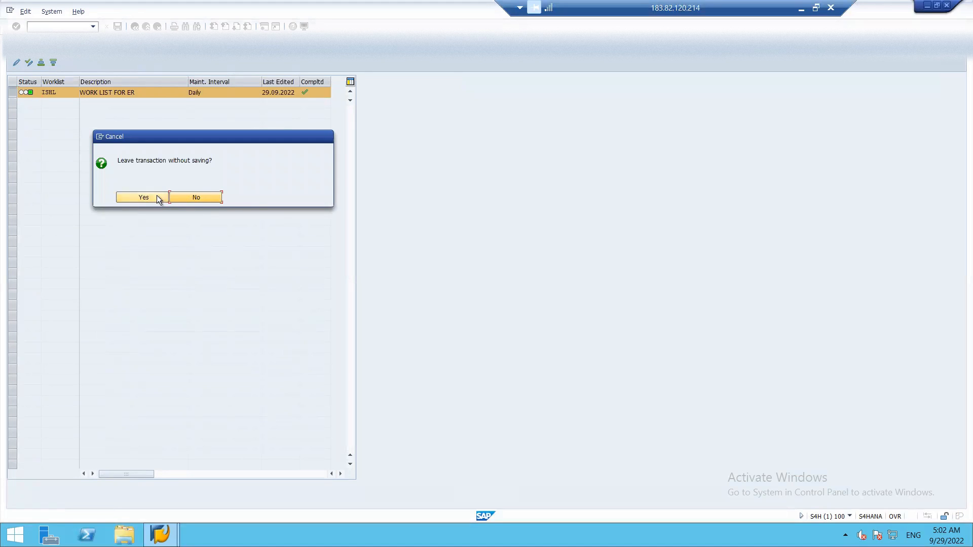
click(196, 198)
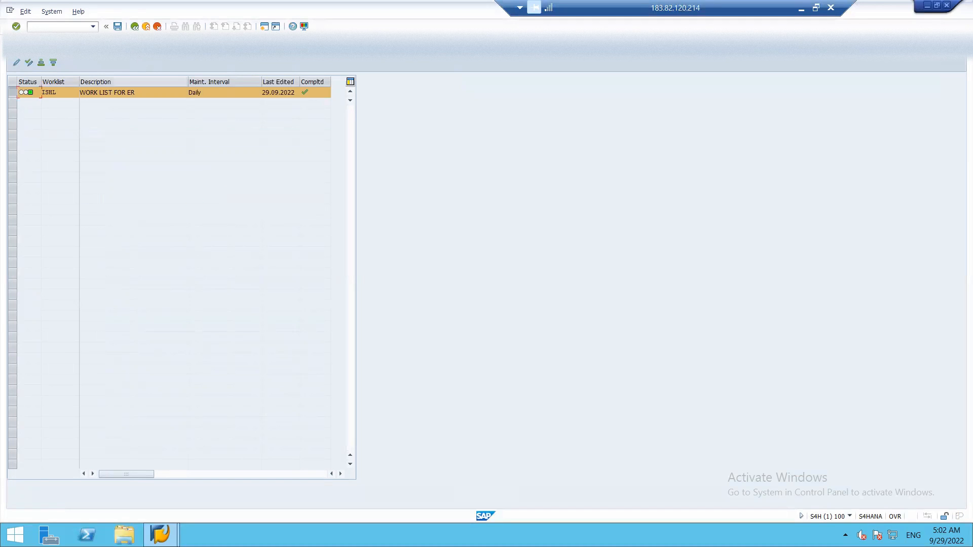
click(118, 26)
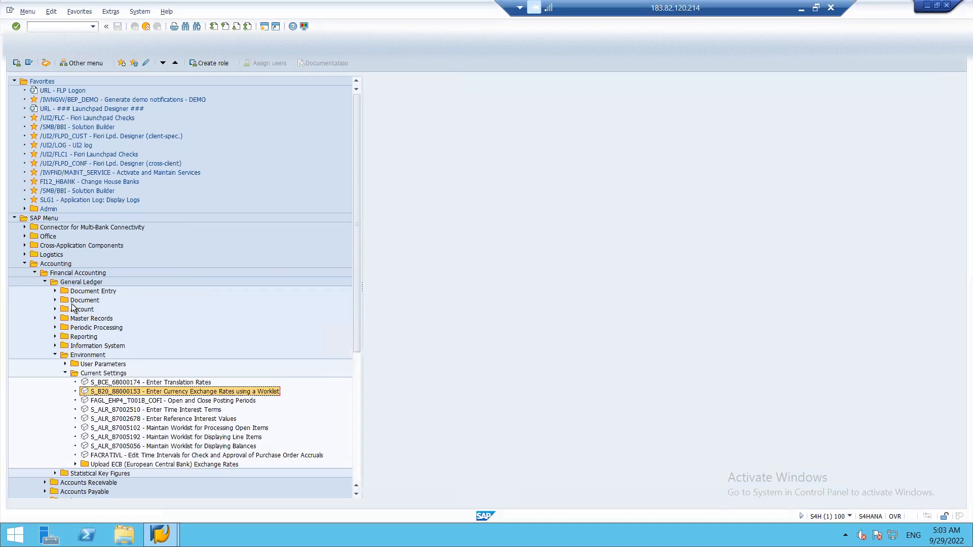
Run SPRO and go to Financial Accounting Global Settings > Document > Define Document Types
click(44, 27)
text(SPRO)
key(Return)
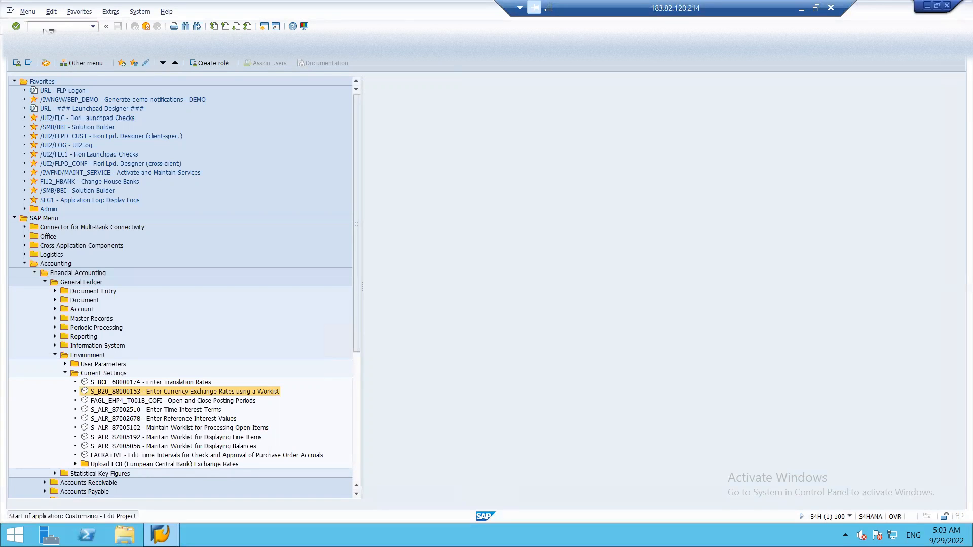
click(49, 66)
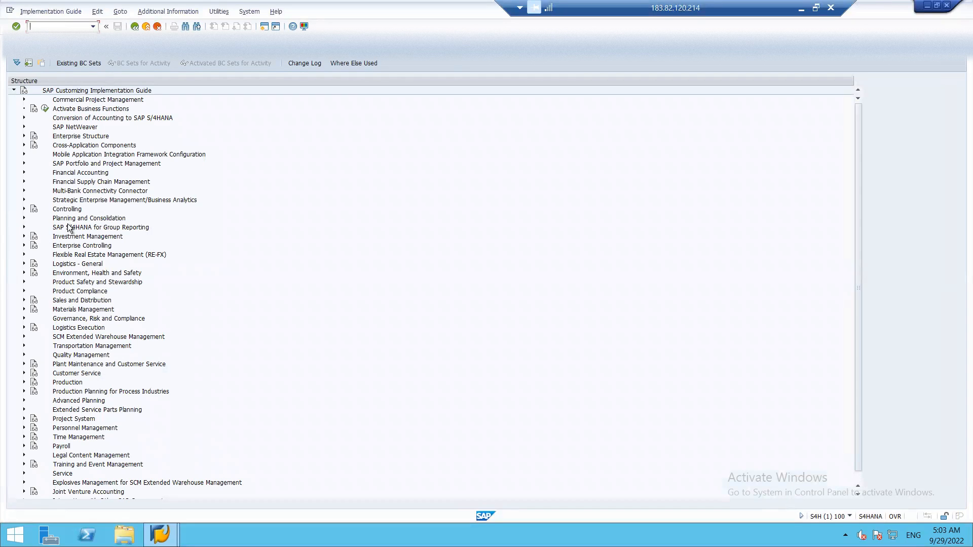
click(24, 172)
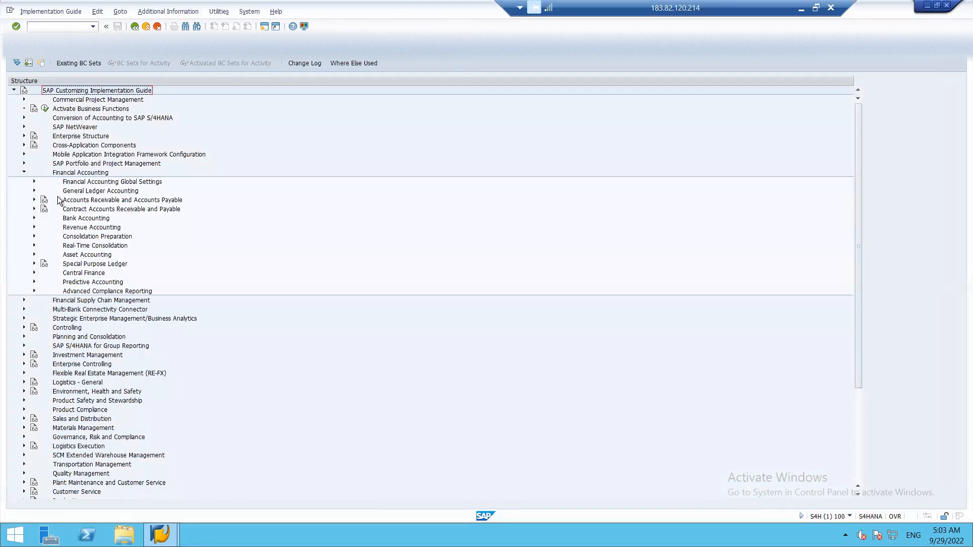
click(33, 192)
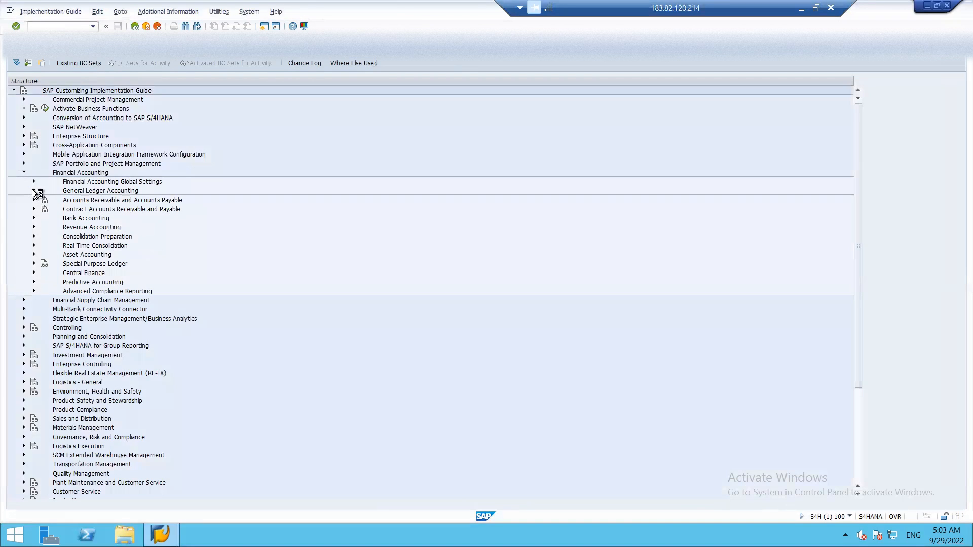
click(33, 191)
click(34, 181)
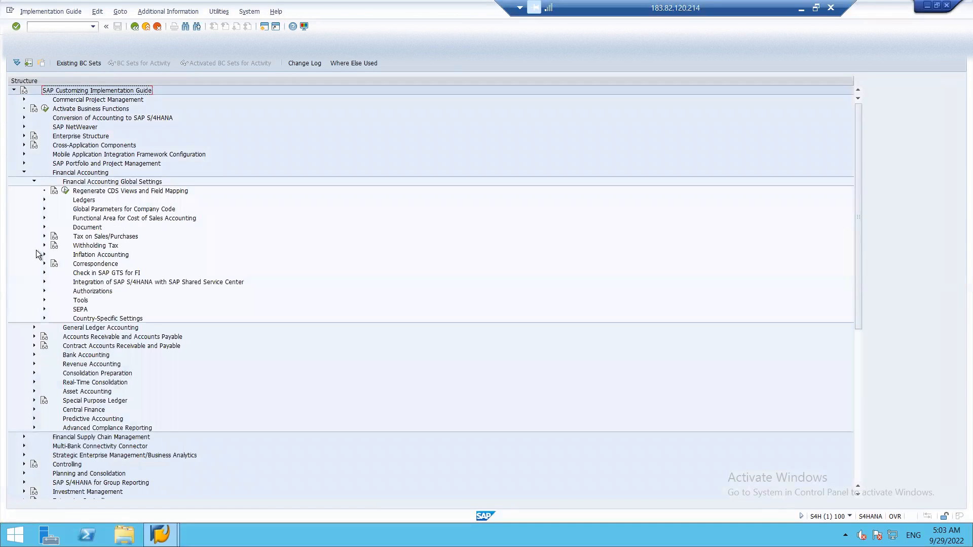
click(44, 227)
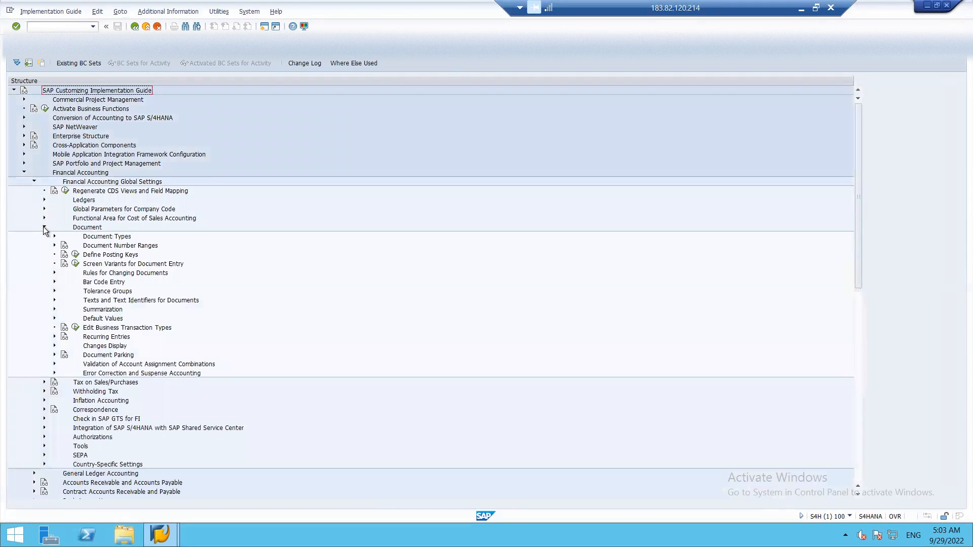
click(53, 236)
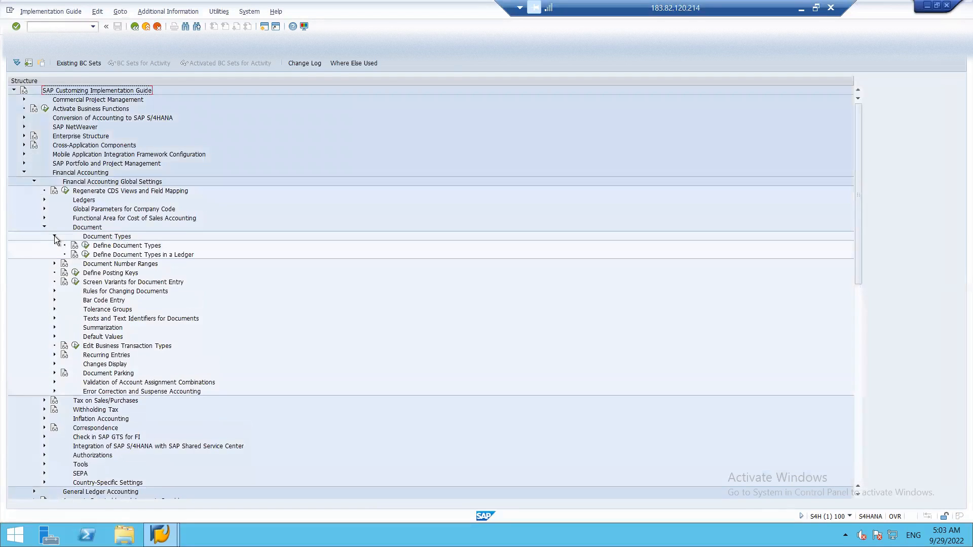
click(89, 248)
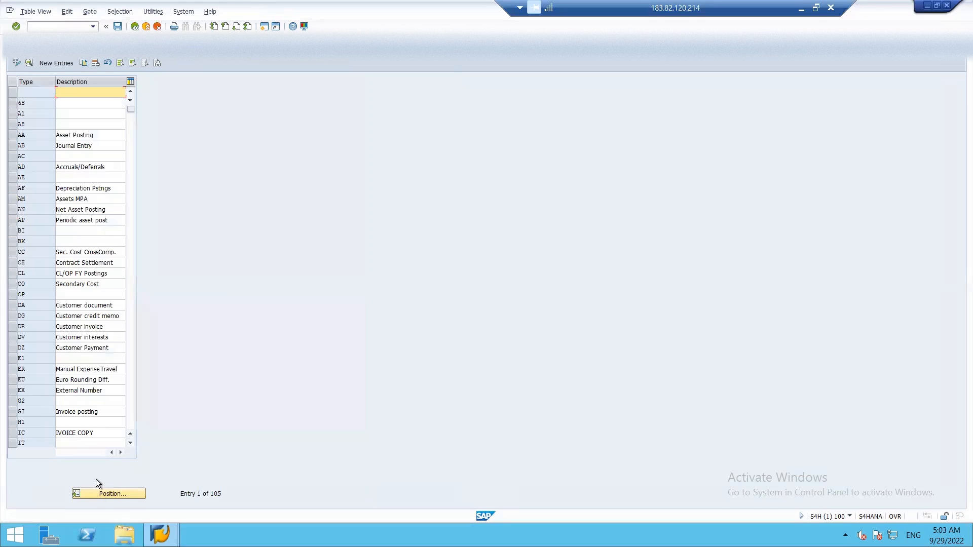
Jump to document type SA, review its details, and back out to the SPRO start screen
click(98, 494)
text(sa)
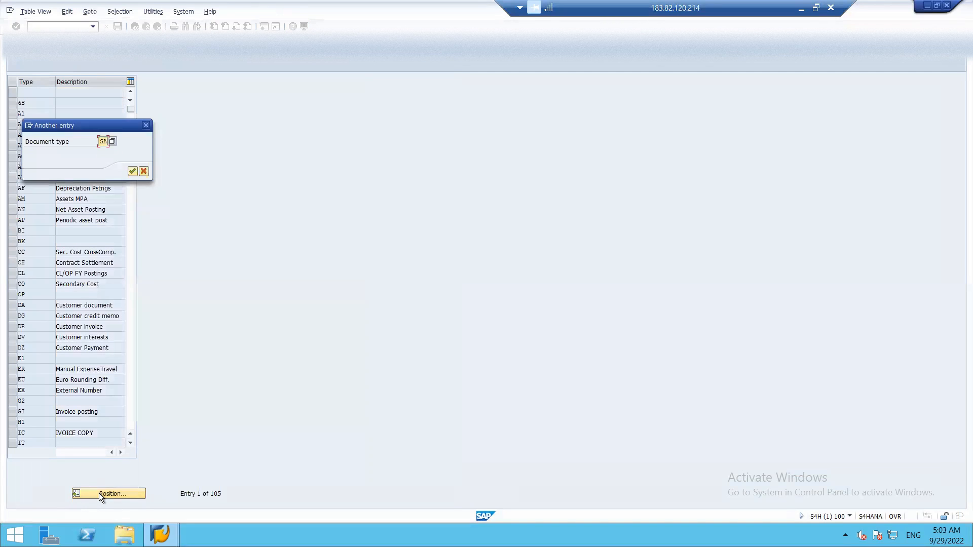
key(Return)
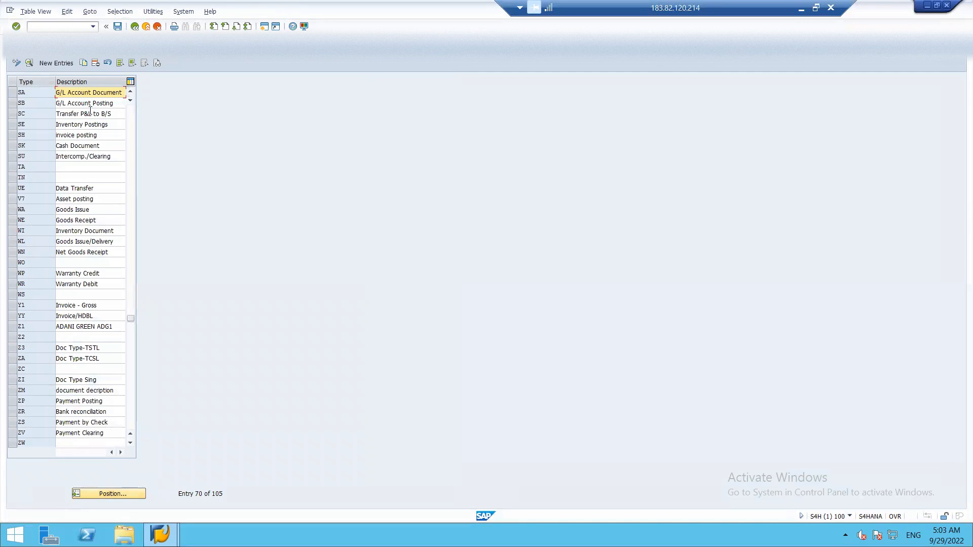
double_click(102, 92)
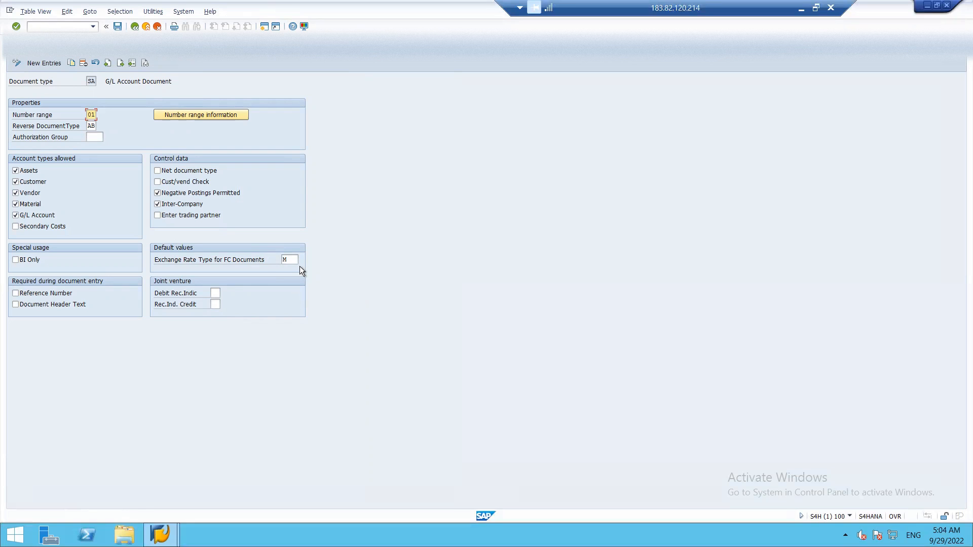
key(F3)
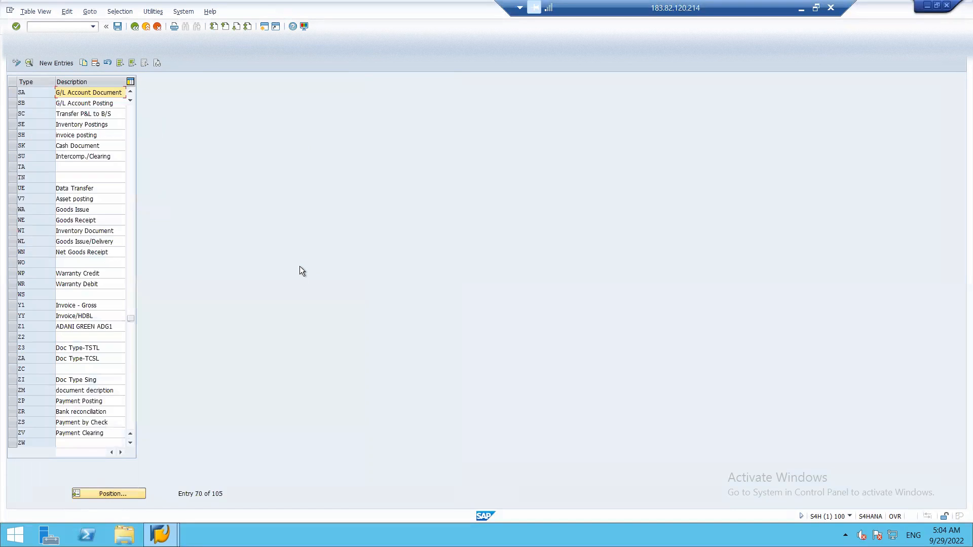
key(F3)
key(F3)
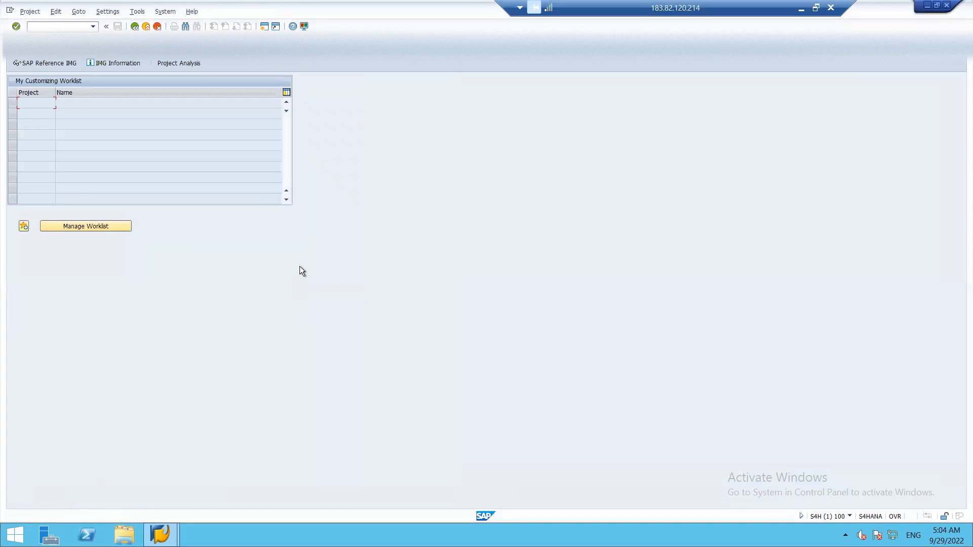
key(F3)
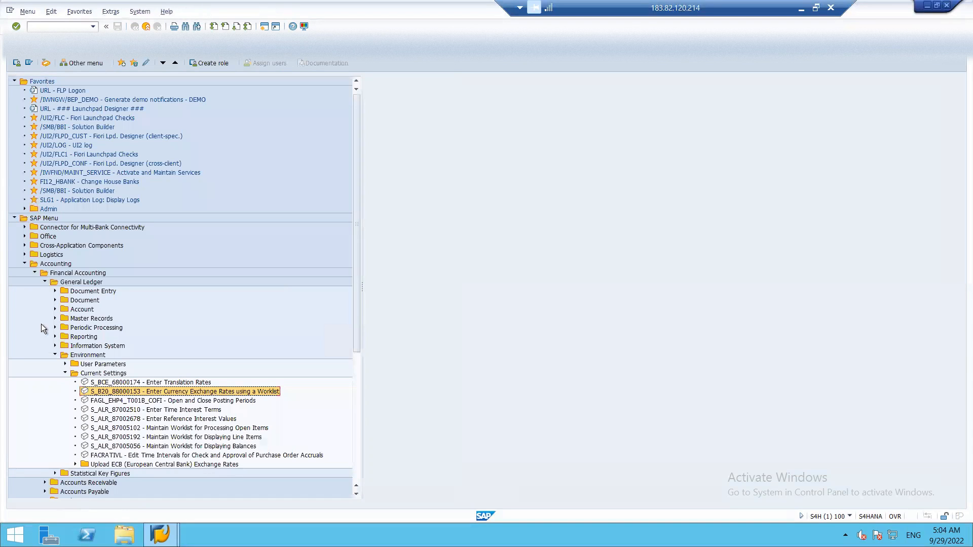
Open F-02 General Posting and set the document date to 29.09.2022
click(56, 356)
click(56, 291)
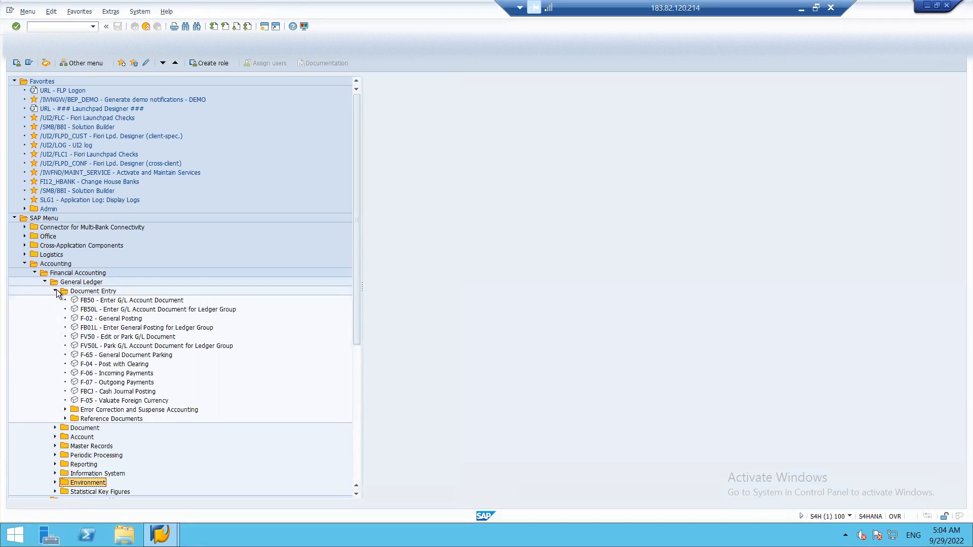
double_click(81, 319)
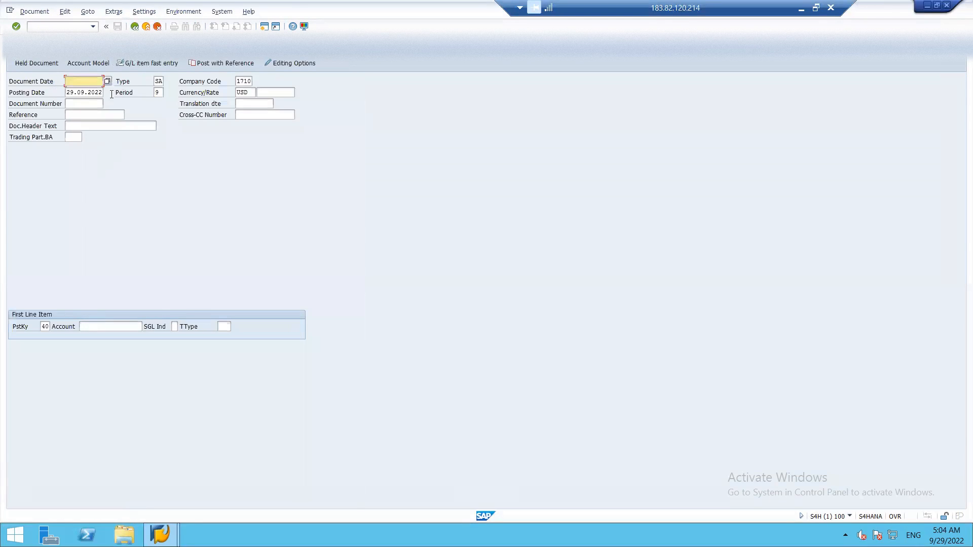
click(108, 81)
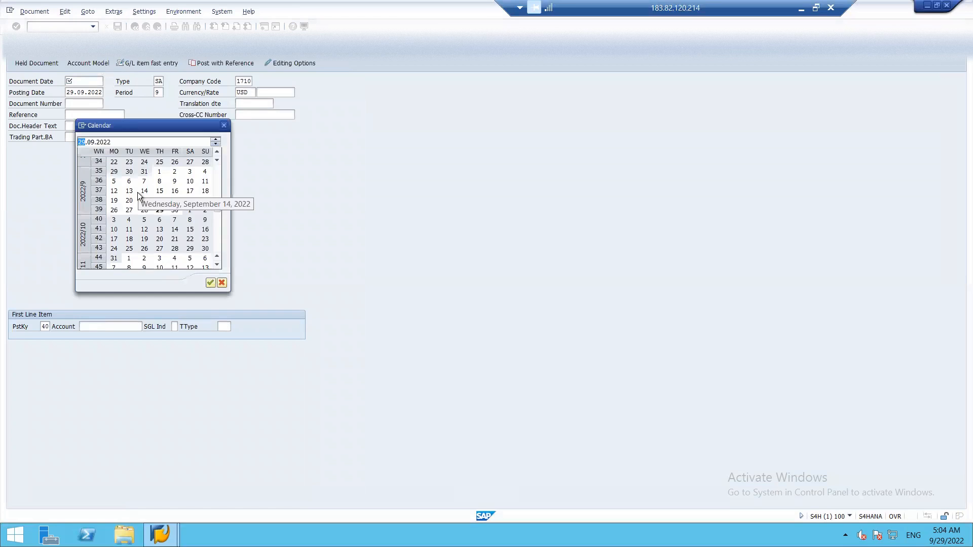
double_click(160, 210)
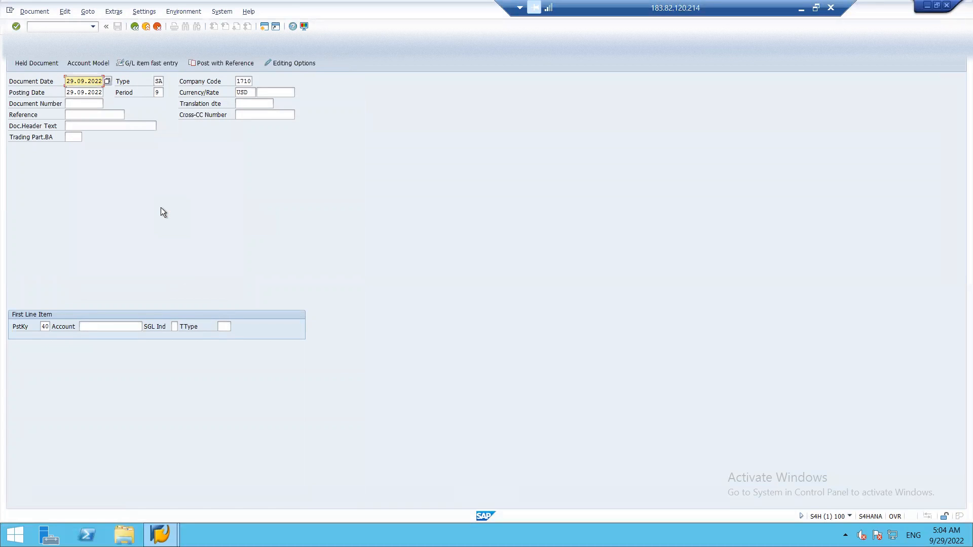
Set posting period 6, company code ISH1 and reference OFF
click(159, 92)
key(BackSpace)
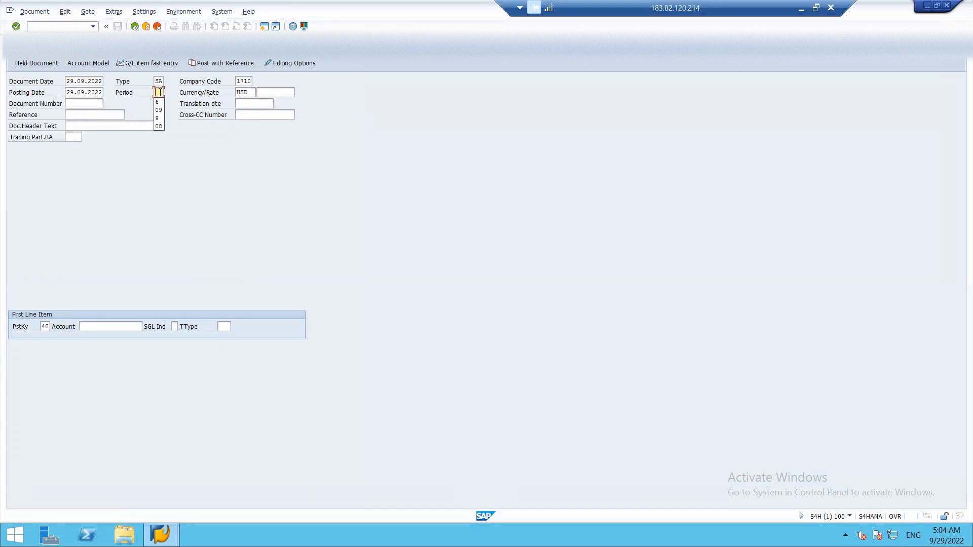
text(6)
click(253, 81)
key(BackSpace)
key(BackSpace)
key(BackSpace)
key(BackSpace)
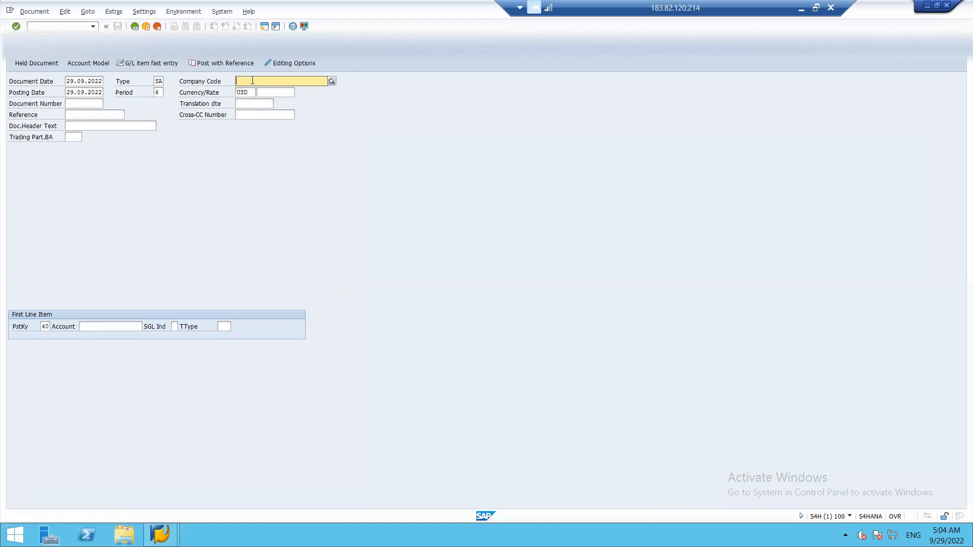
text(ISH)
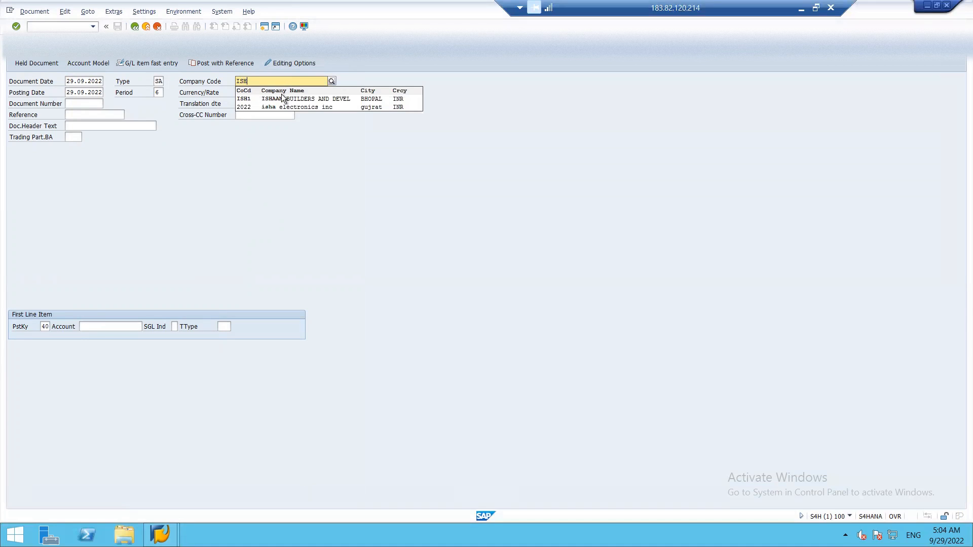
click(283, 98)
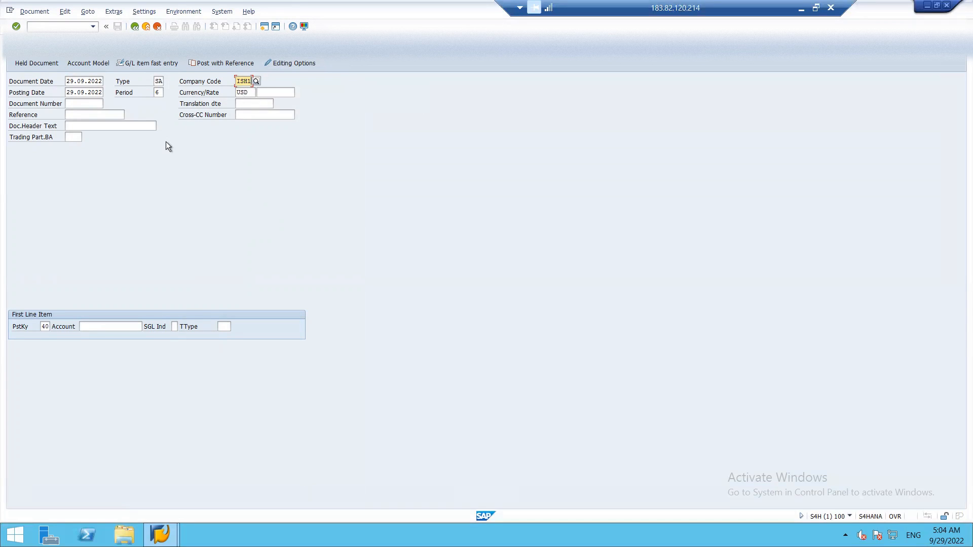
click(72, 115)
text(OFF)
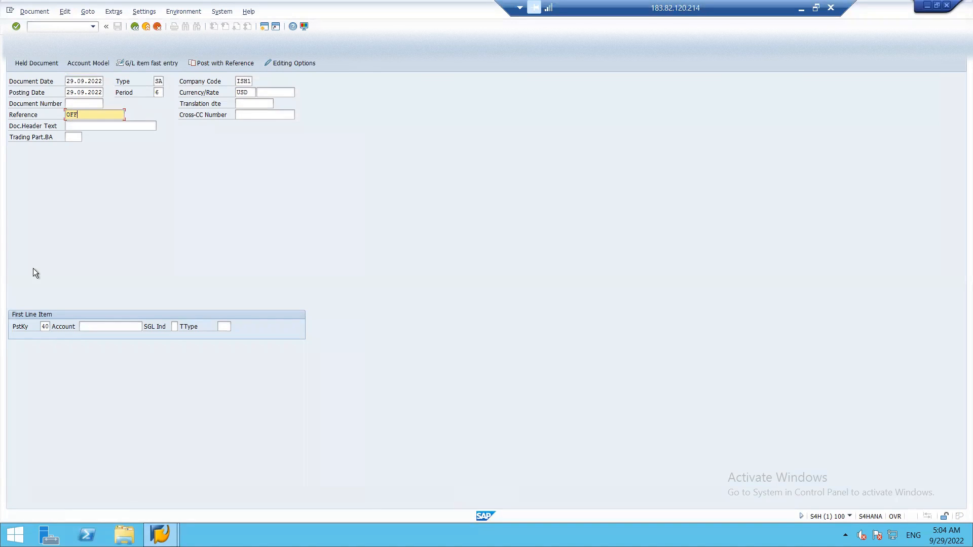
click(85, 326)
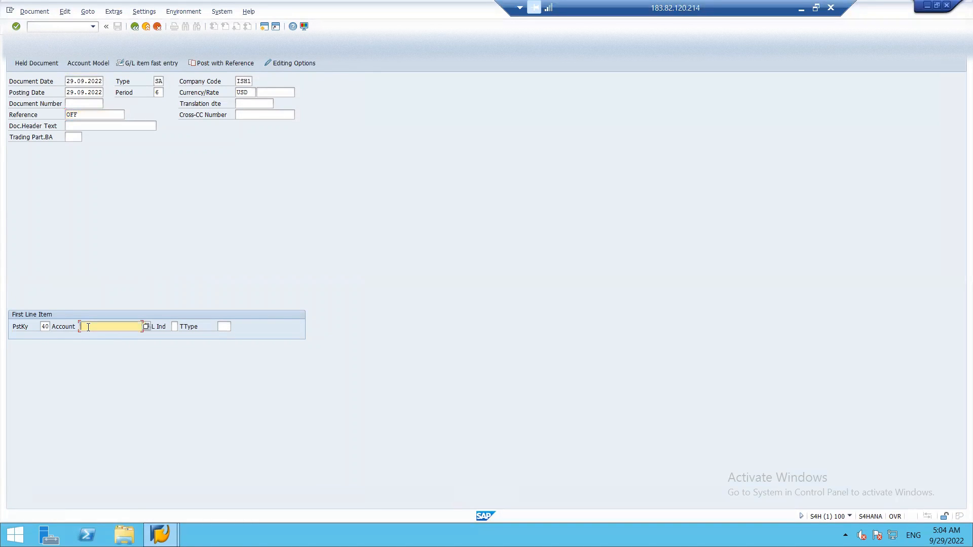
Debit 100 USD to account 2101 OFFICE EXPENSES with text OFFICE EXPENSE
click(146, 327)
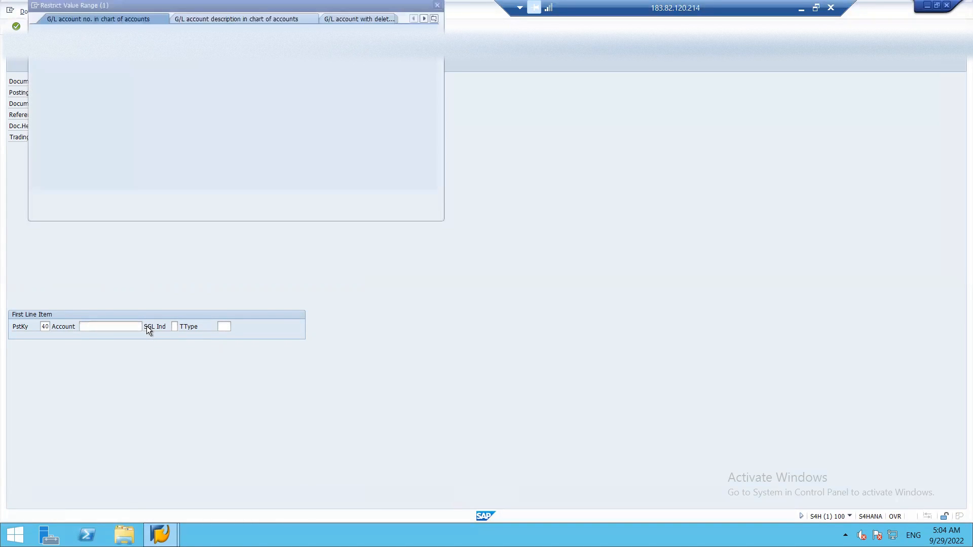
key(Return)
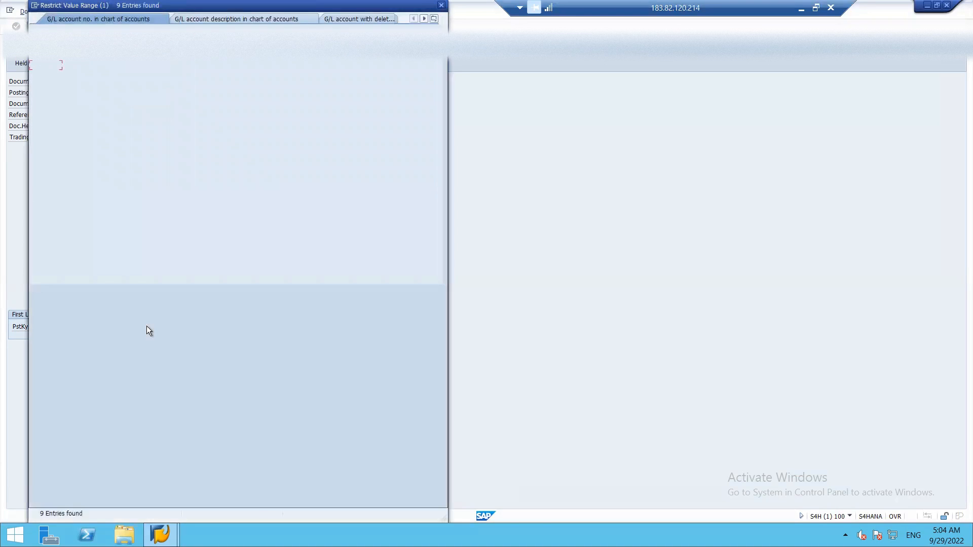
double_click(100, 75)
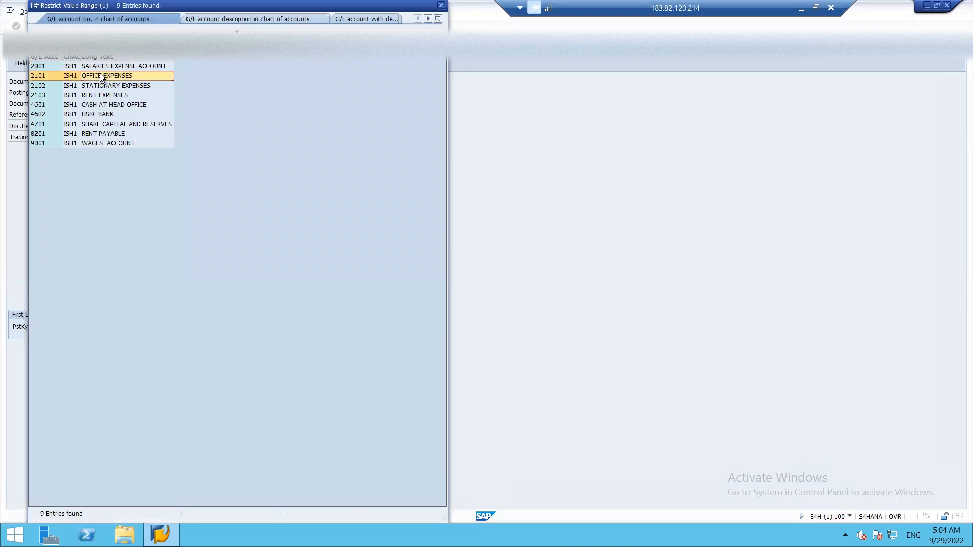
key(Return)
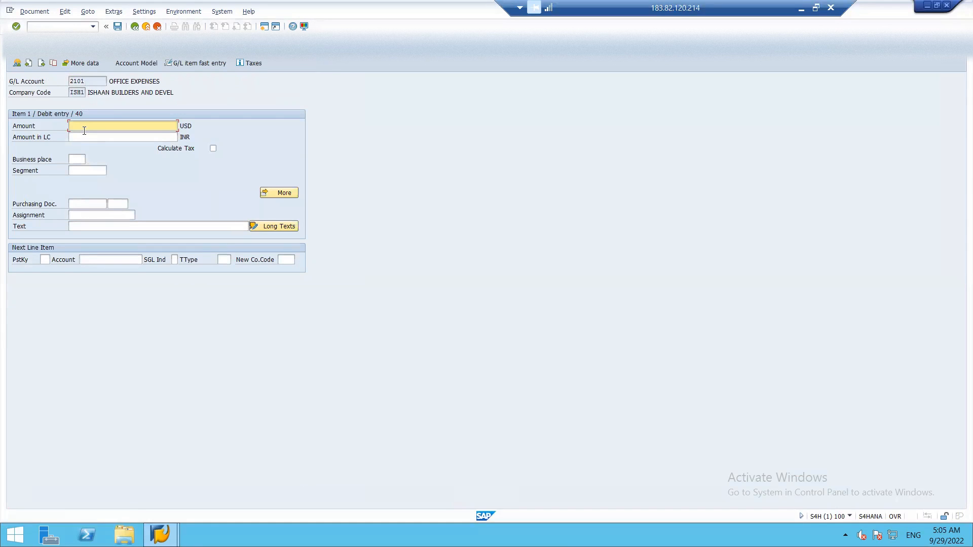
click(84, 128)
text(100)
click(151, 184)
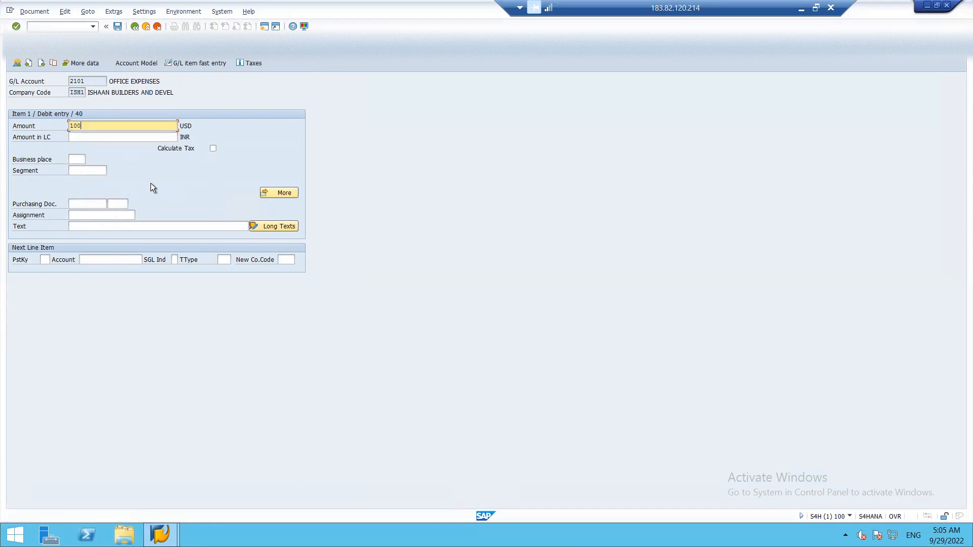
click(82, 226)
text(OFF)
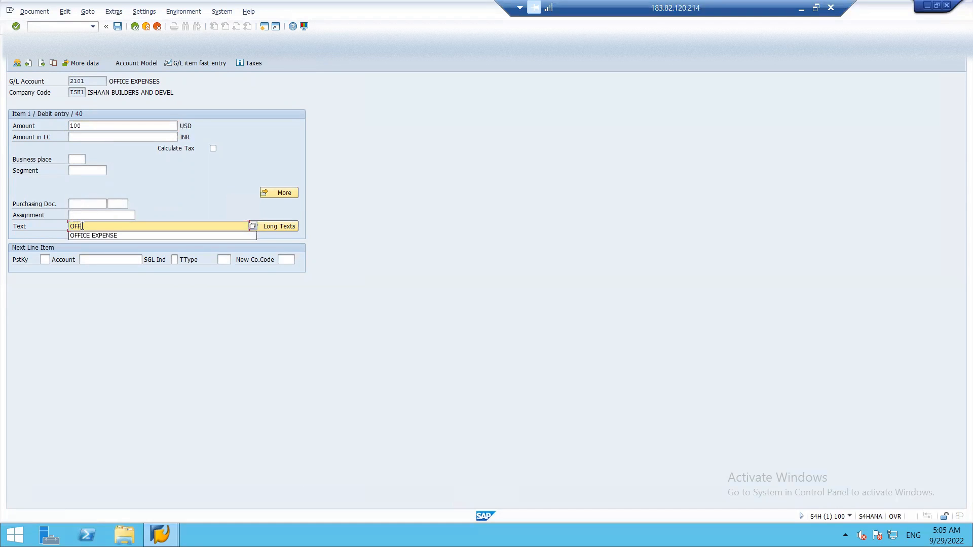
text(IC)
click(89, 238)
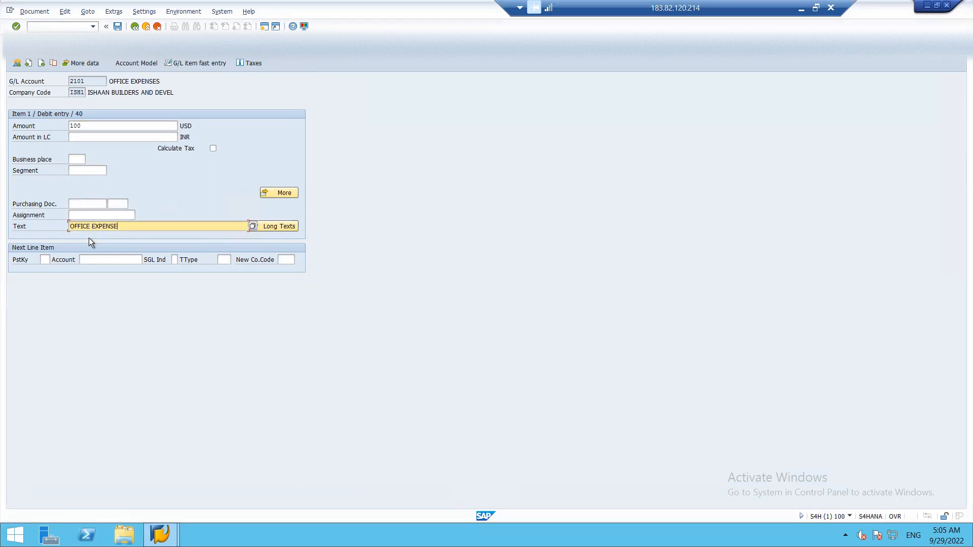
Add a posting key 50 credit line to 4602 HSBC BANK with amount * and text +
click(45, 260)
text(50)
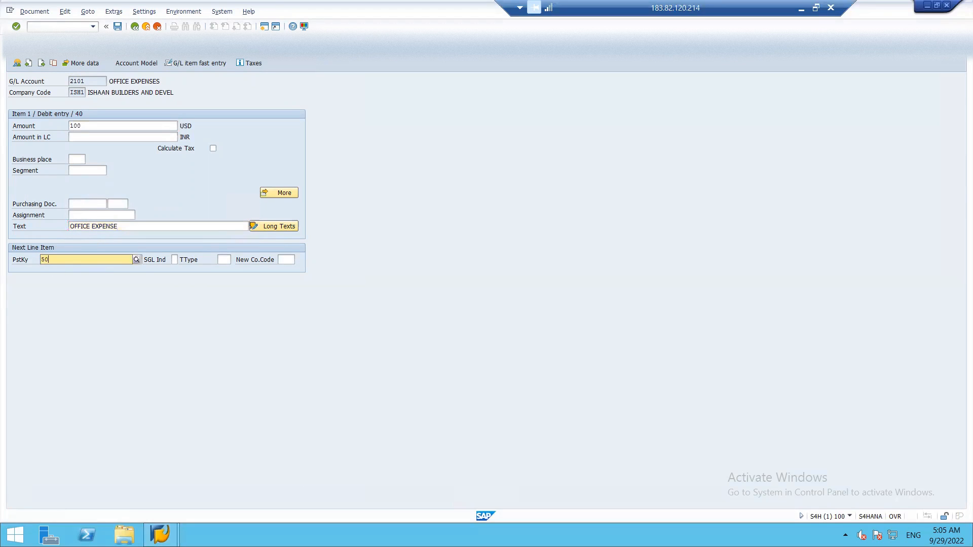
click(46, 276)
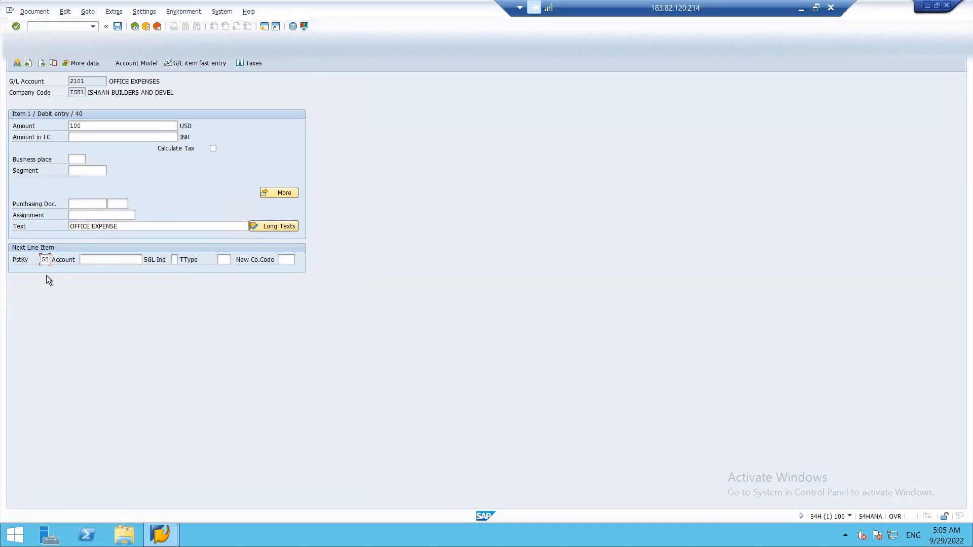
click(88, 259)
click(146, 260)
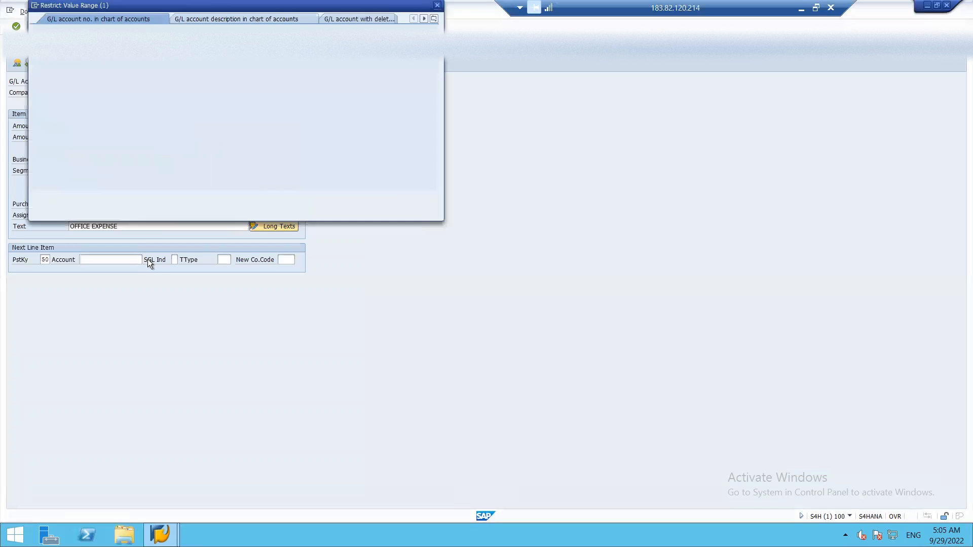
key(Return)
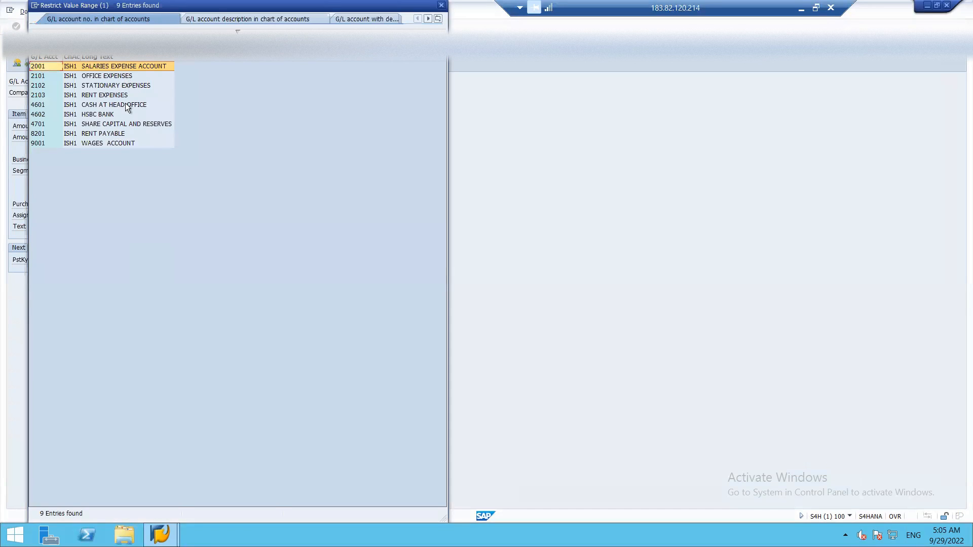
double_click(104, 115)
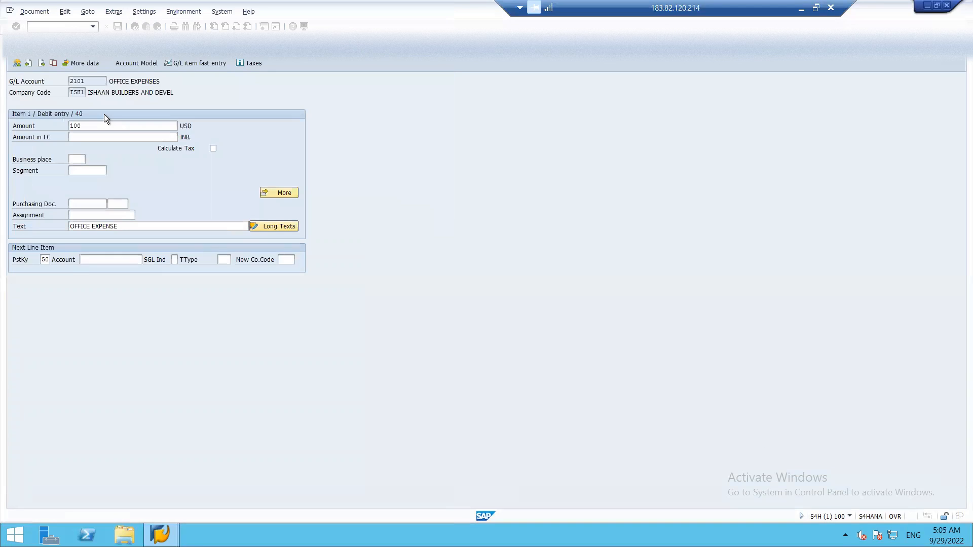
key(Return)
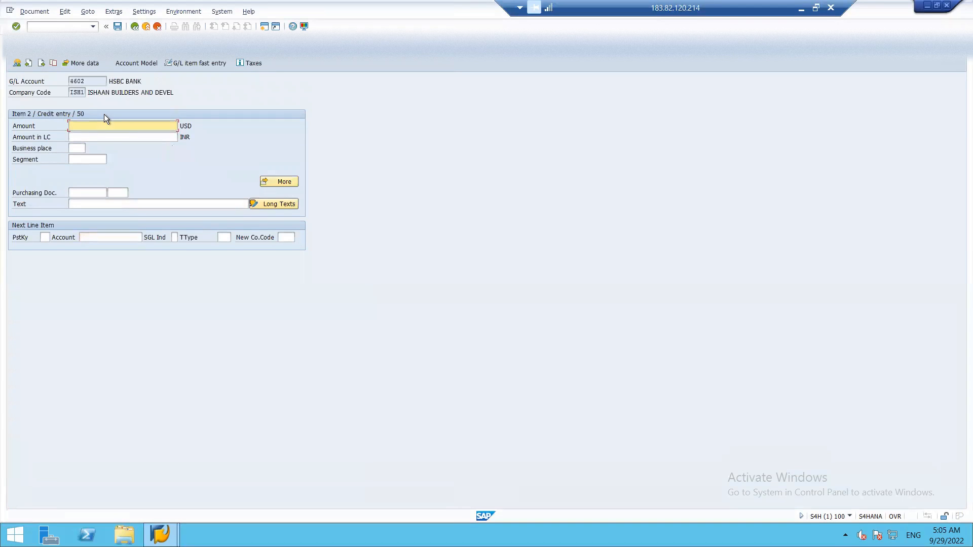
text(*)
click(80, 205)
text(+)
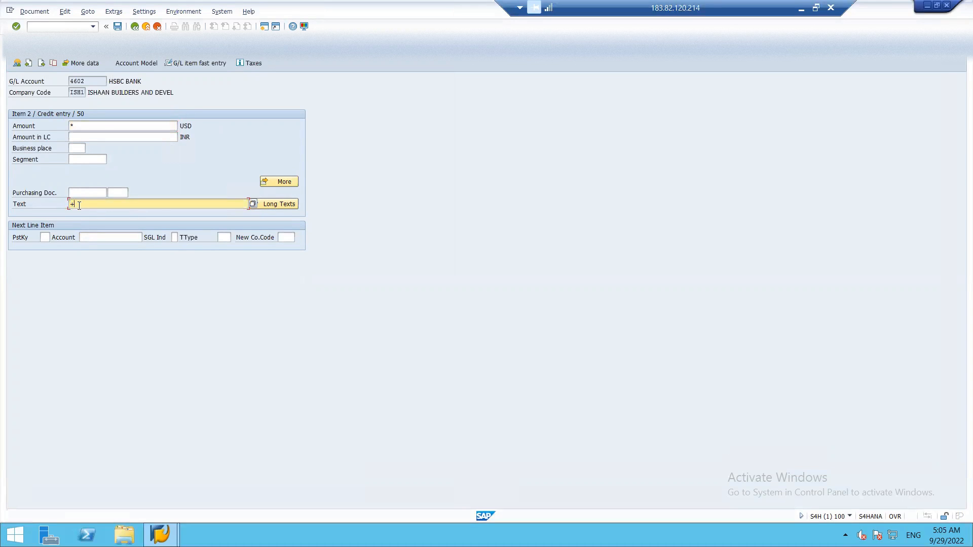
Simulate and post the 100 USD document as document 12 in ISH1
click(43, 15)
click(42, 57)
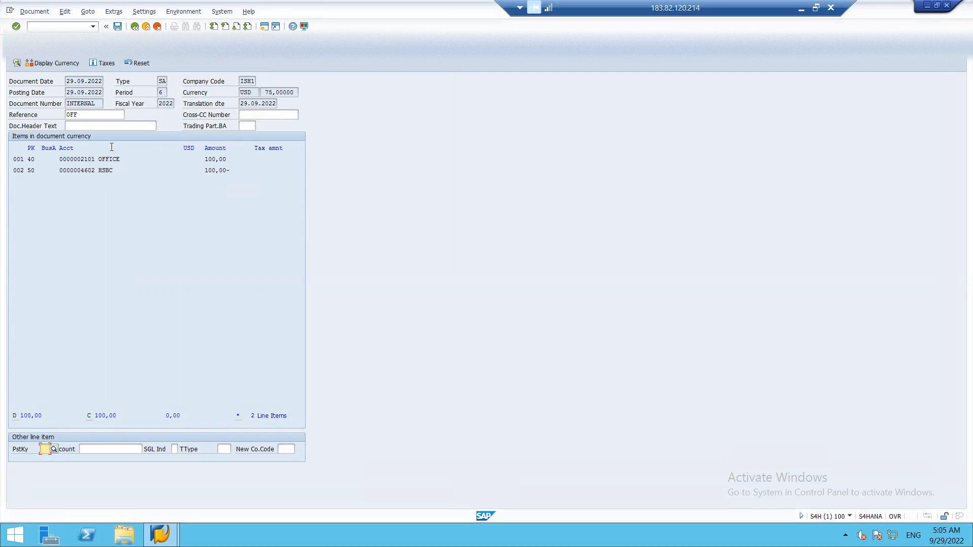
click(117, 27)
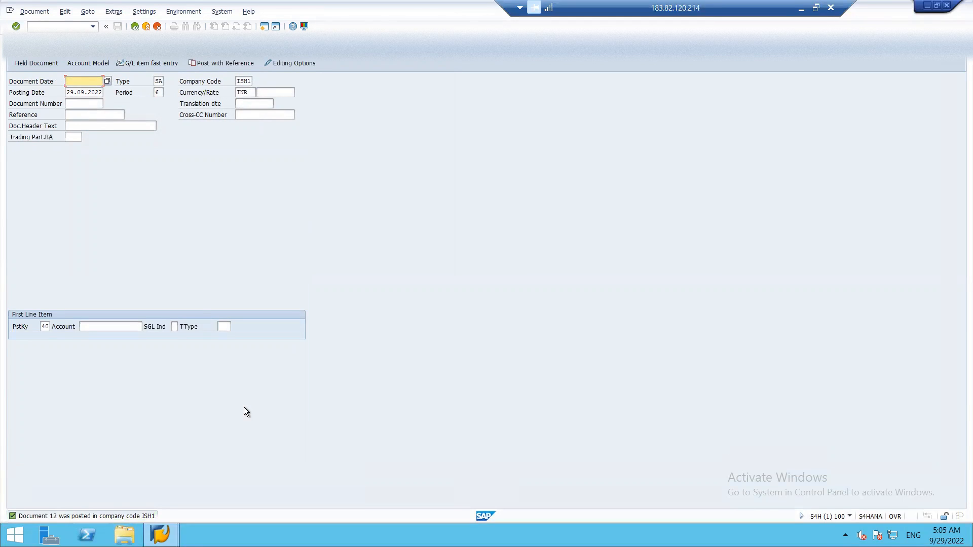
Return to the main SAP menu with /N
click(41, 26)
text(/N)
key(Return)
Run the FBL3 line item report for G/L account 2101 with All items selected
click(40, 27)
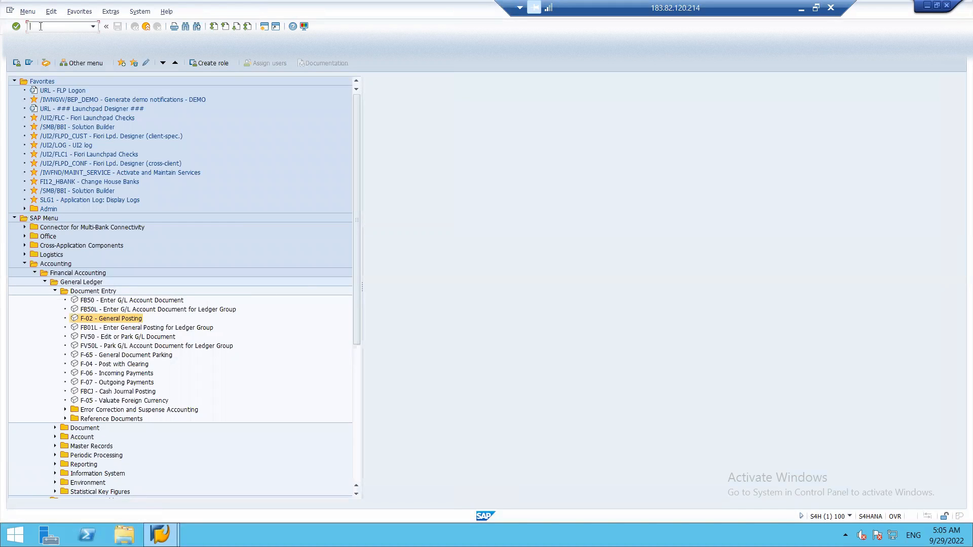
text(FBL3N)
key(Return)
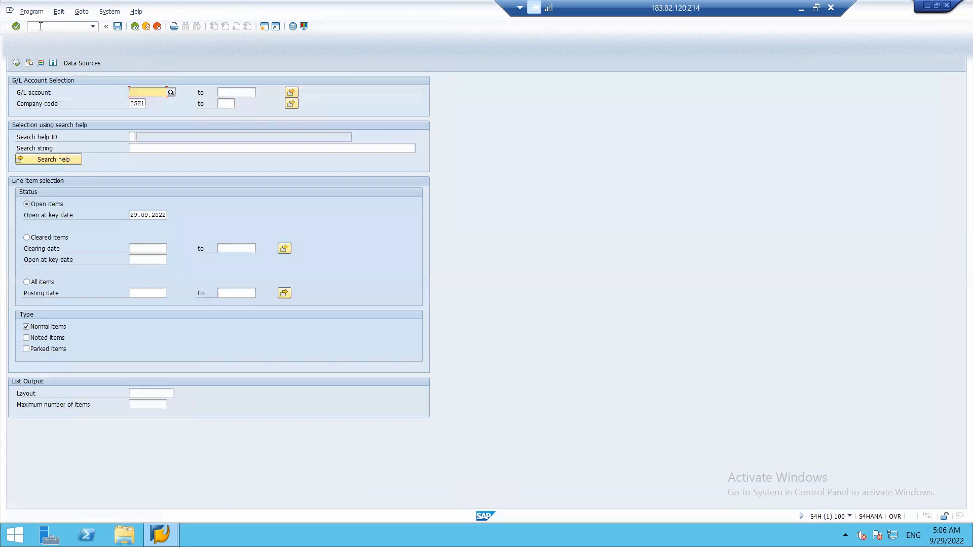
text(2101)
key(Down)
key(Down)
key(Down)
key(Down)
click(26, 283)
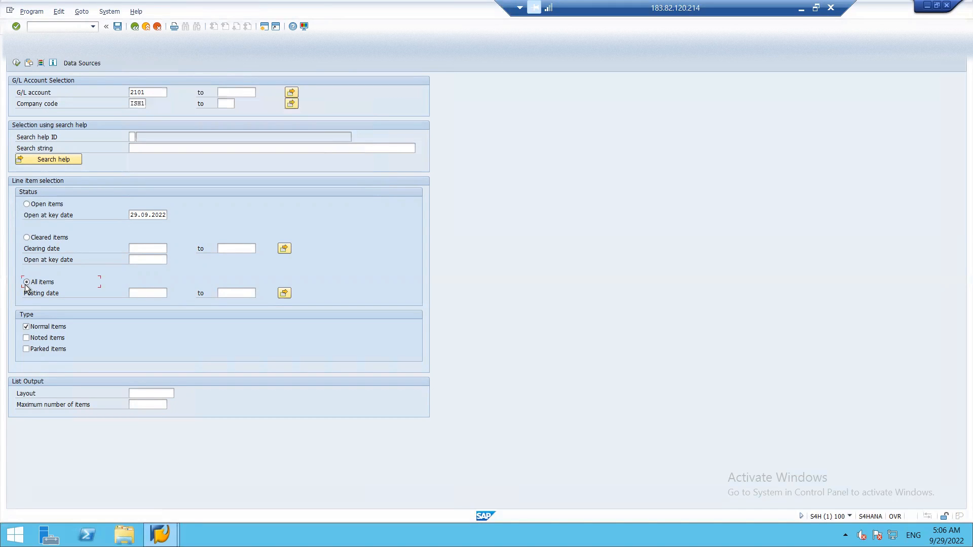
click(17, 63)
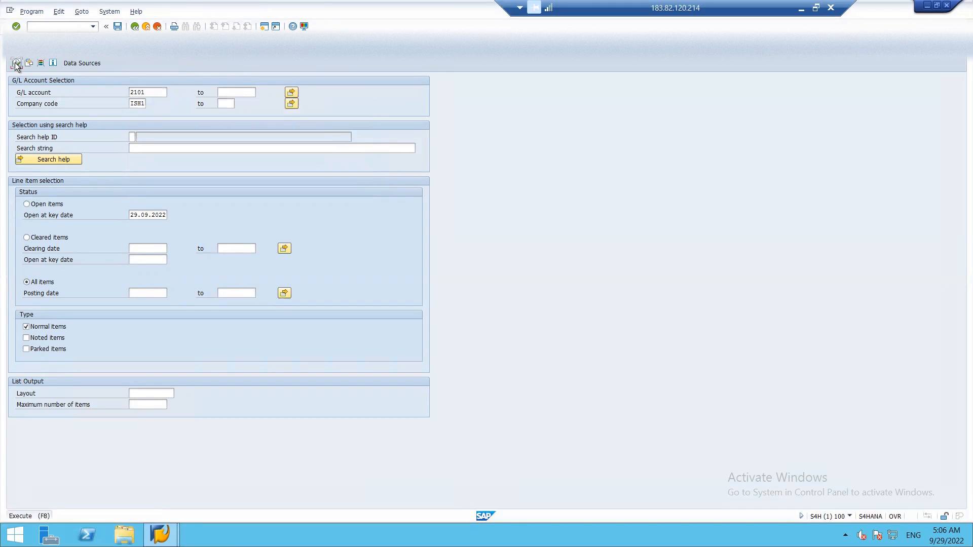
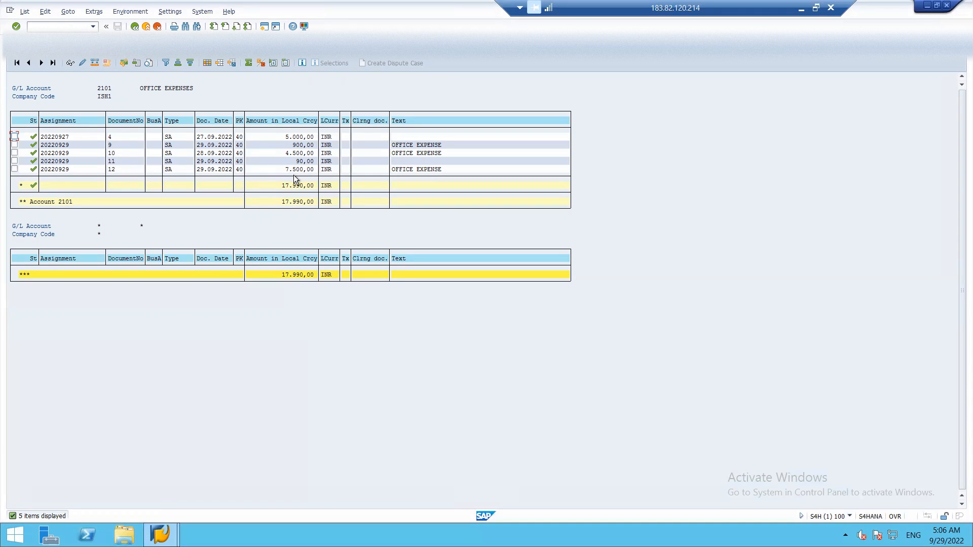
Leave the account 2101 line-item report and expand General Ledger > Environment > Current Settings
key(F3)
key(F3)
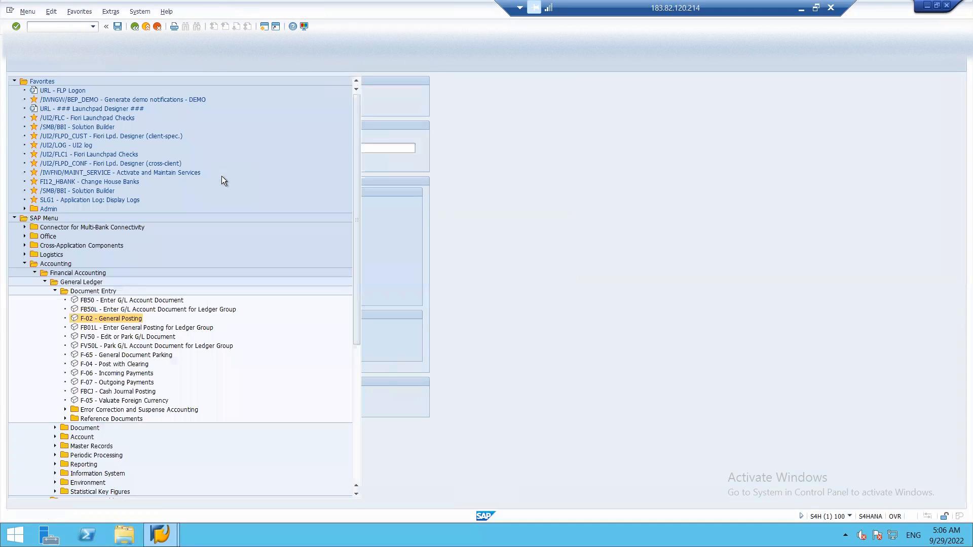
click(55, 291)
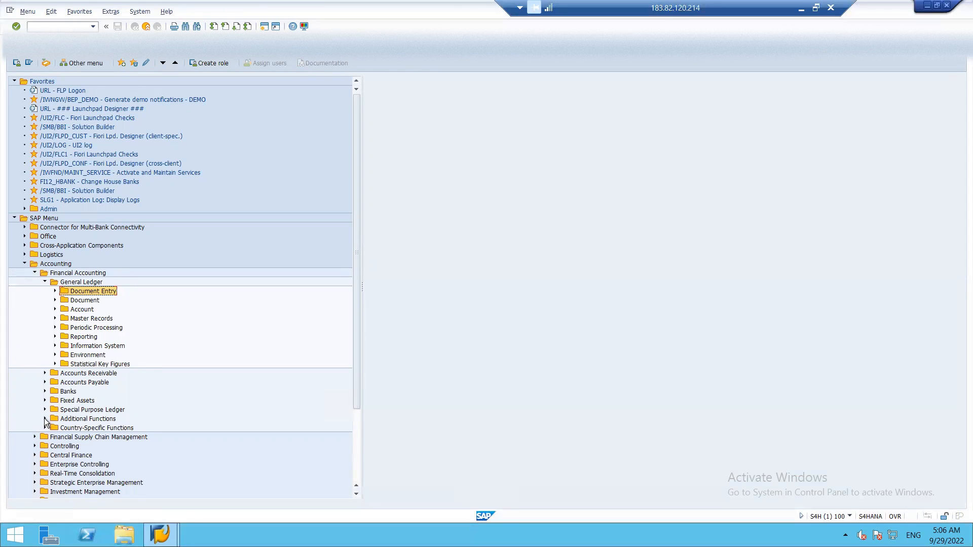
click(55, 355)
Open worklist ISHL and enter a USD/INR rate of 78 valid from 29.09.2022
double_click(152, 392)
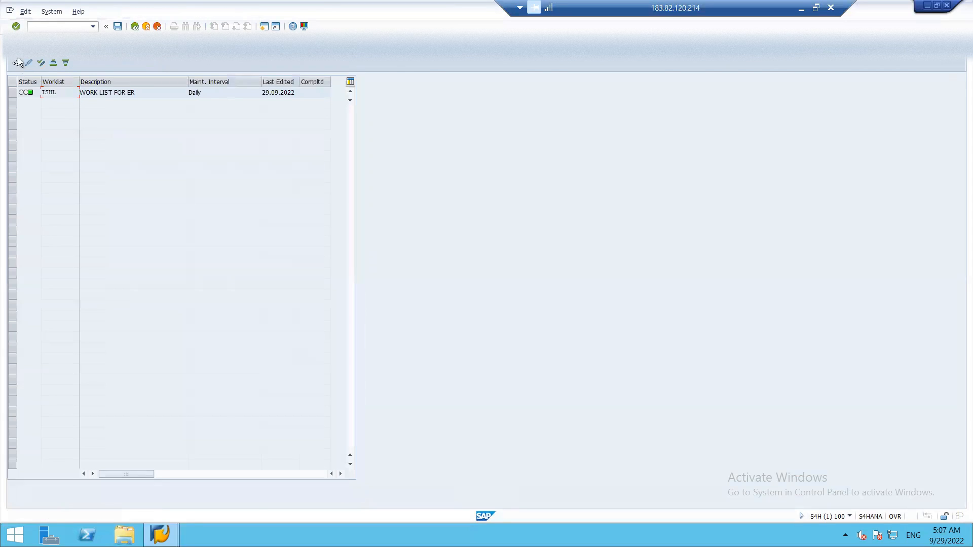
click(30, 62)
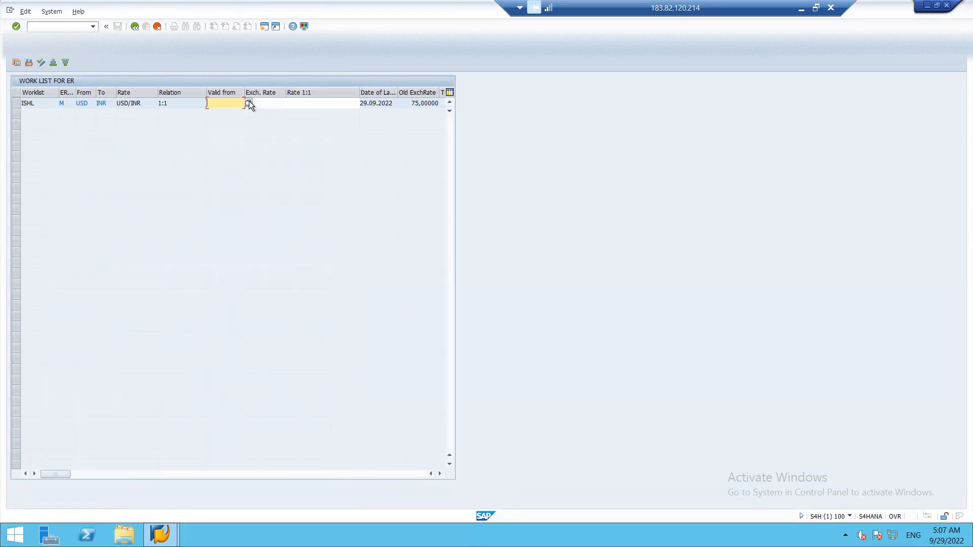
click(249, 103)
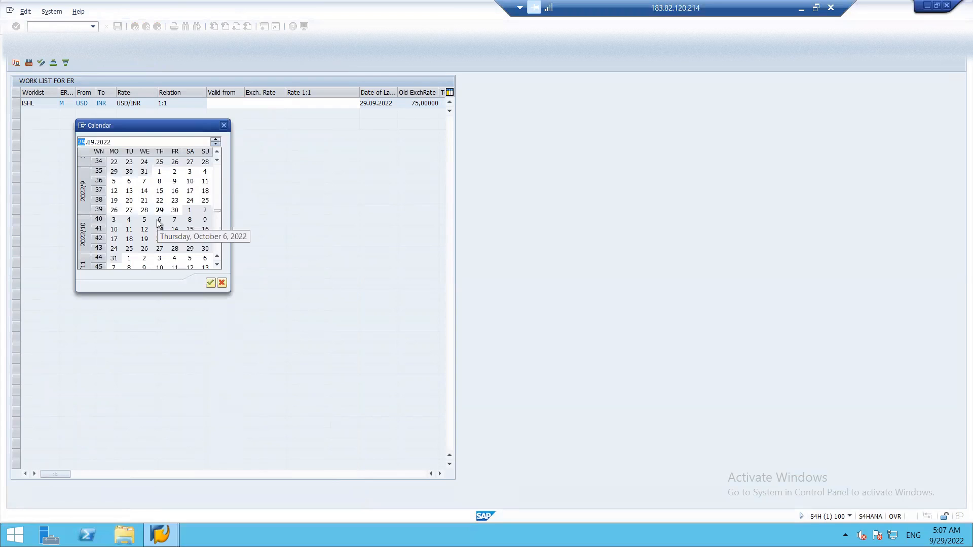
double_click(160, 210)
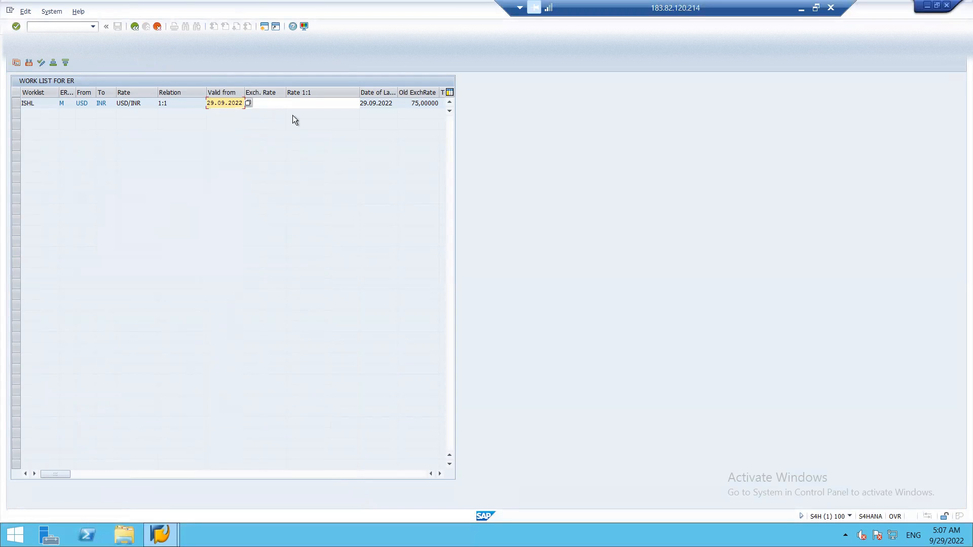
click(275, 102)
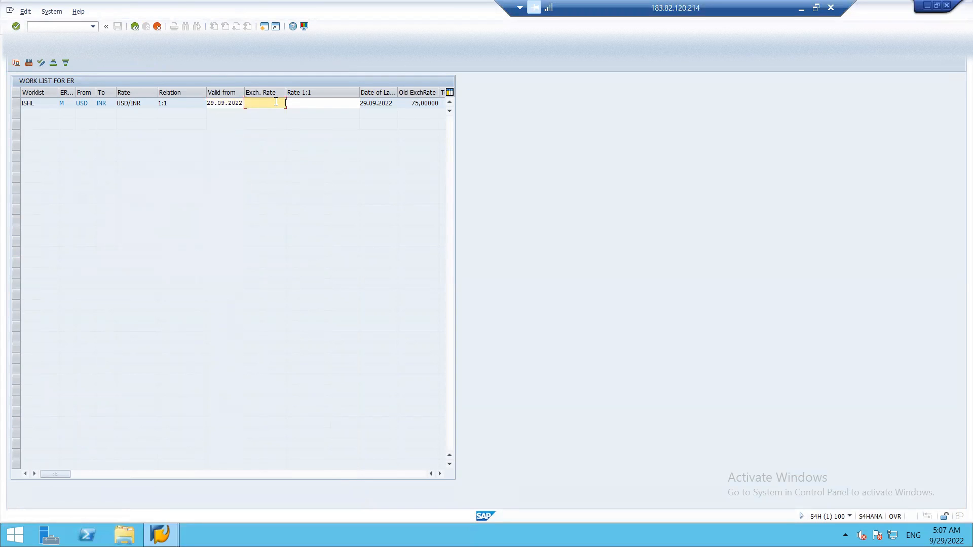
text(78)
key(Return)
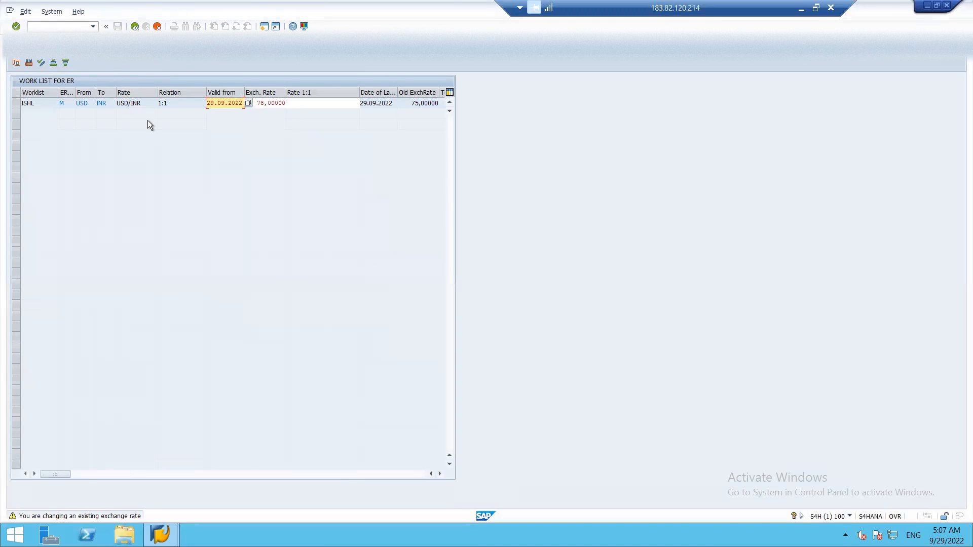
key(Return)
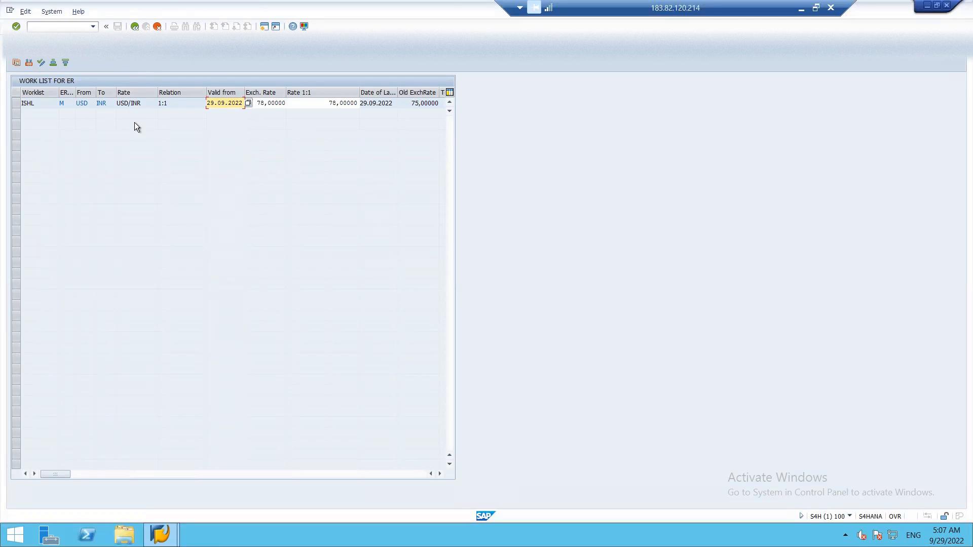
Cancel the rate entry and confirm discarding the 78 rate
key(F12)
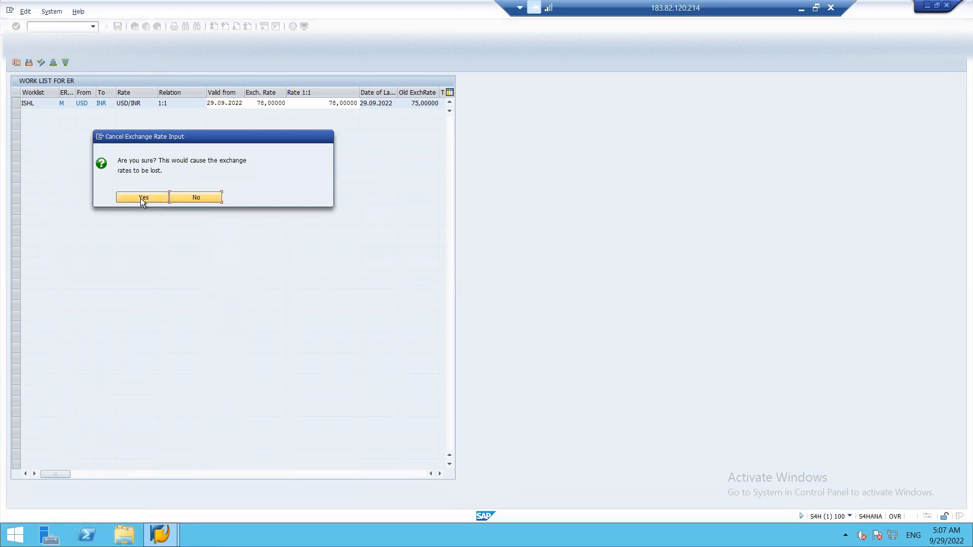
click(172, 196)
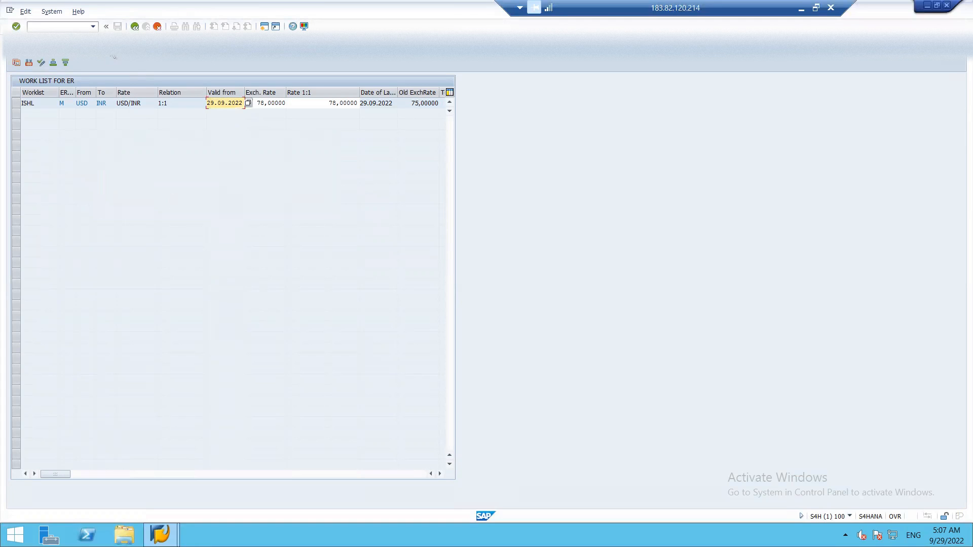
key(F12)
click(138, 198)
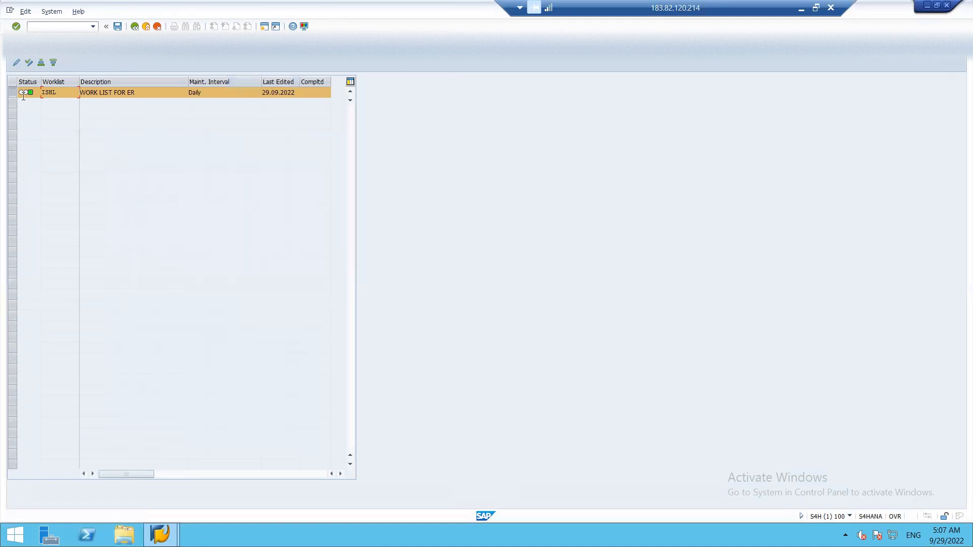
Reopen ISHL rate entry, check the Valid-from calendar, then exit the worklist without saving
click(17, 63)
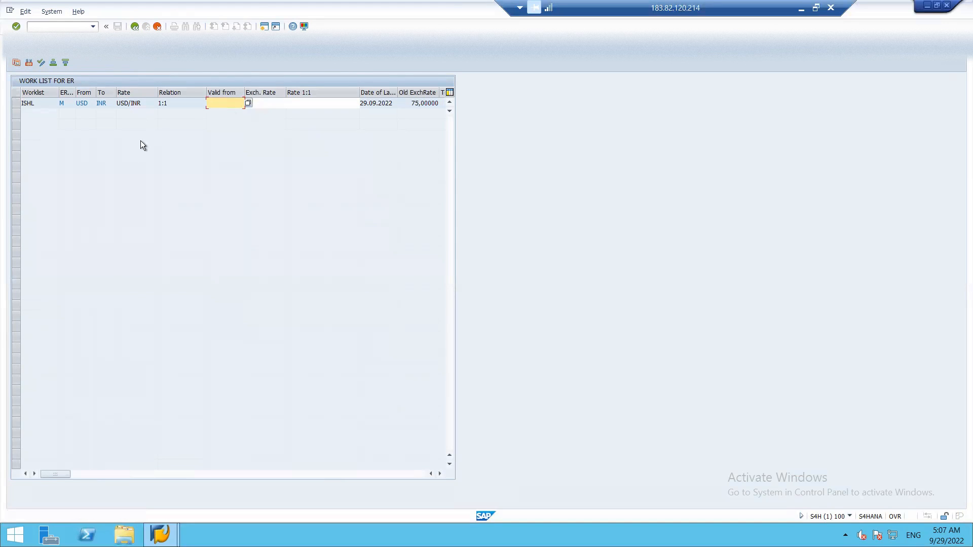
click(249, 102)
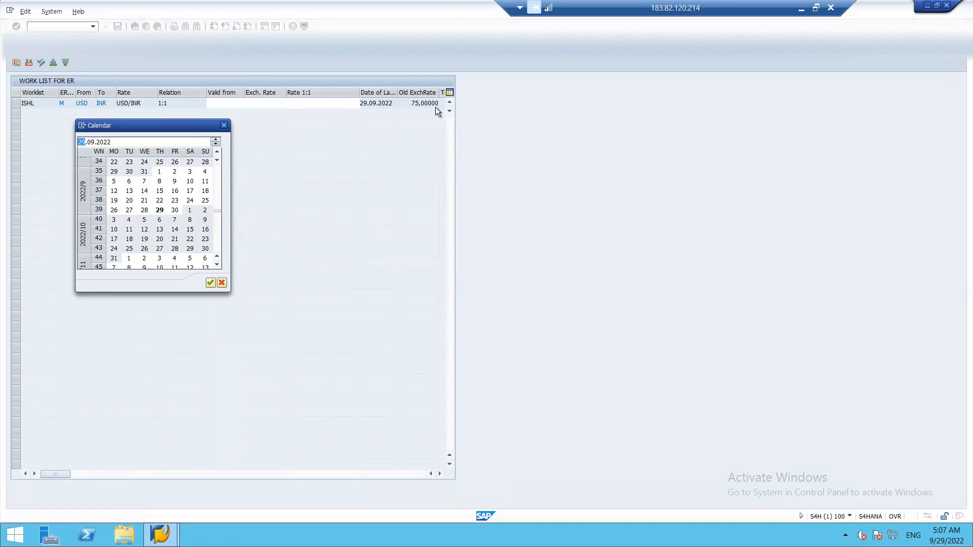
click(225, 126)
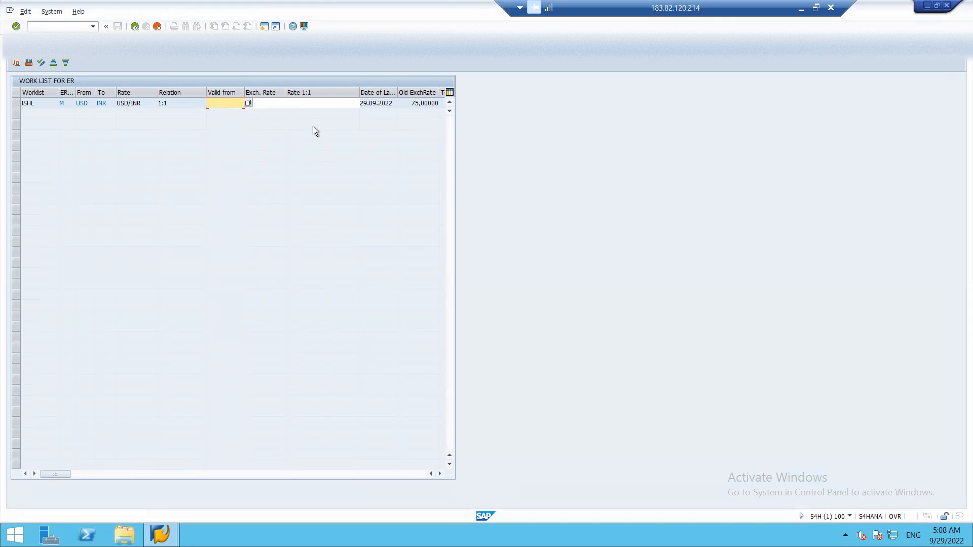
key(F3)
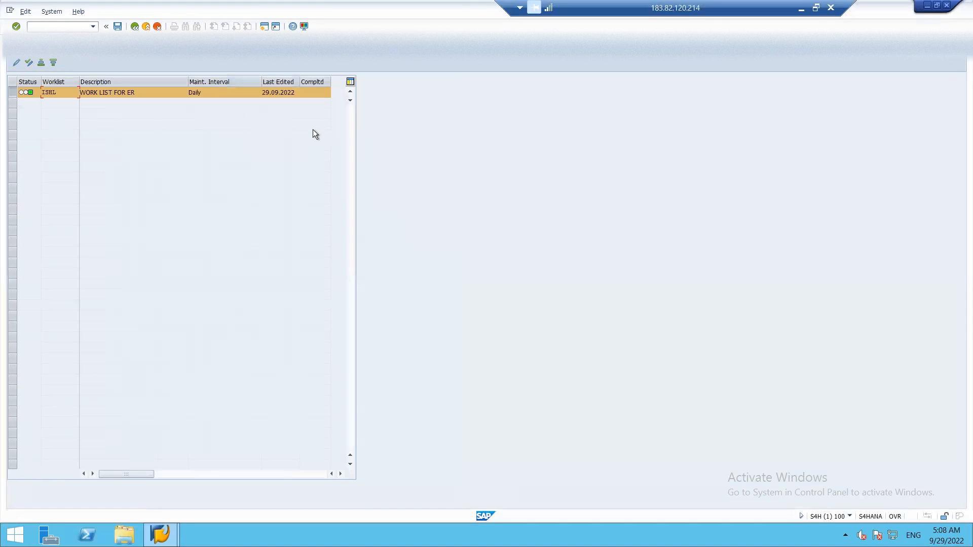
key(F12)
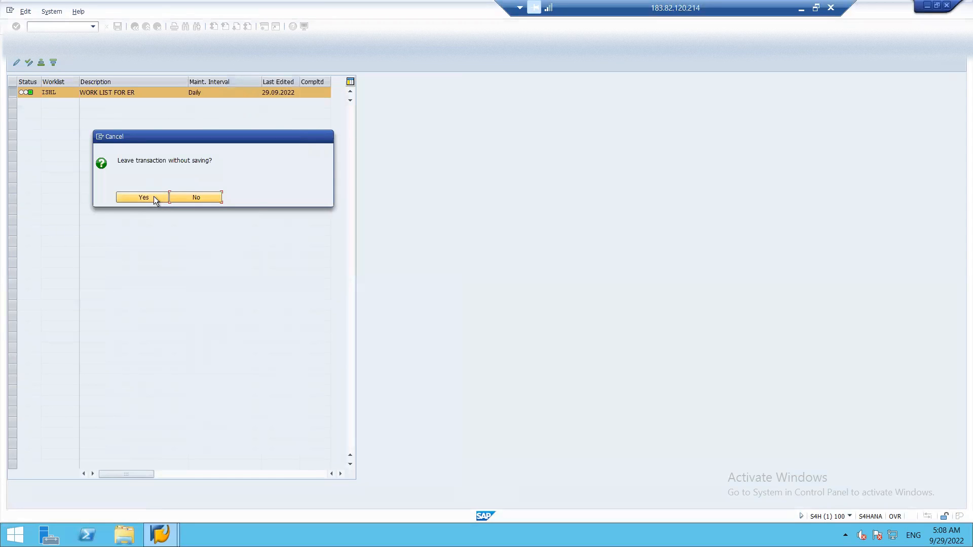
click(143, 198)
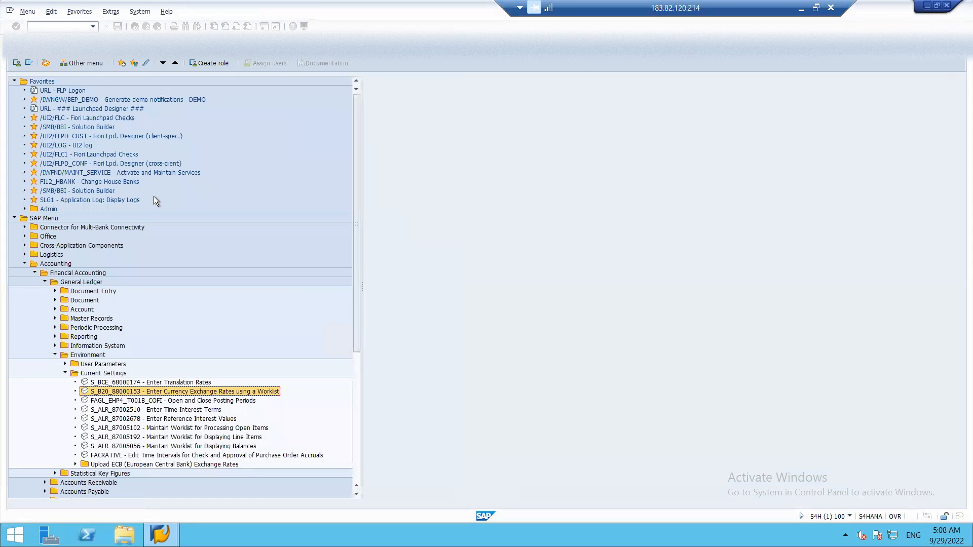
Run OBY6, search the company code list for ISH1 and select it
click(51, 26)
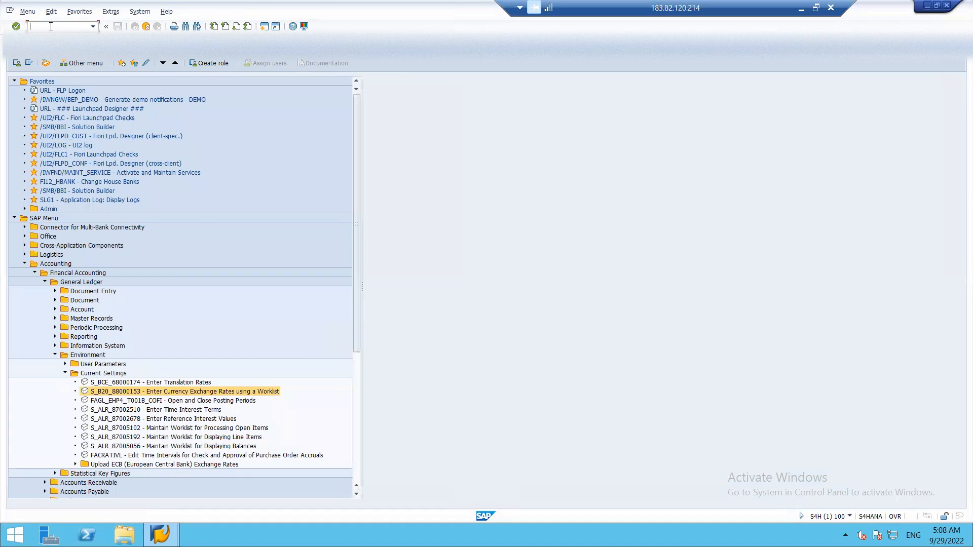
text(OBY6)
key(Return)
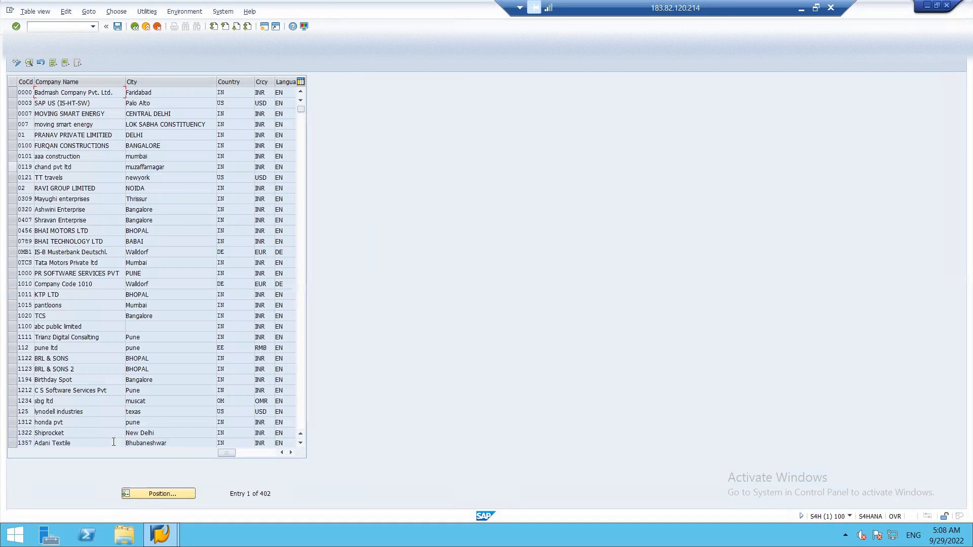
click(165, 490)
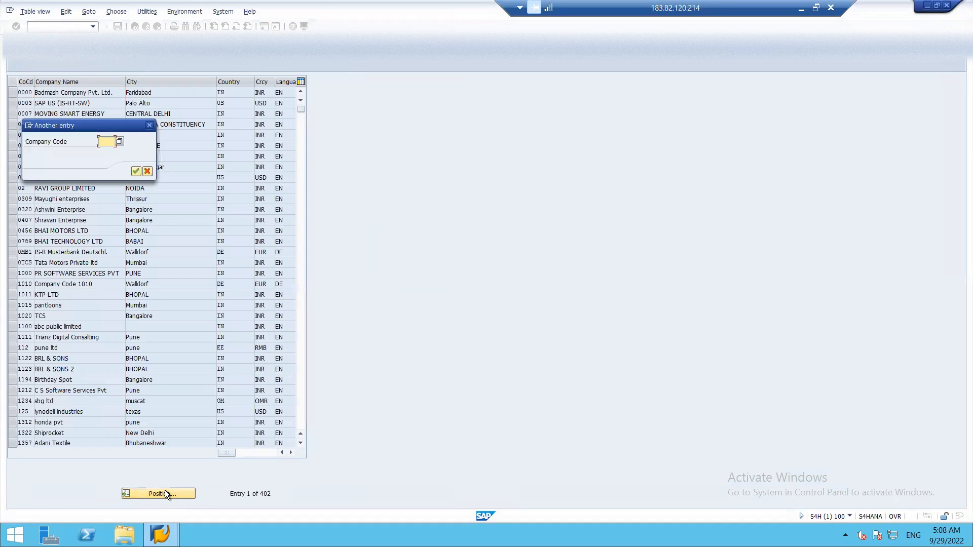
text(IDH1)
key(Return)
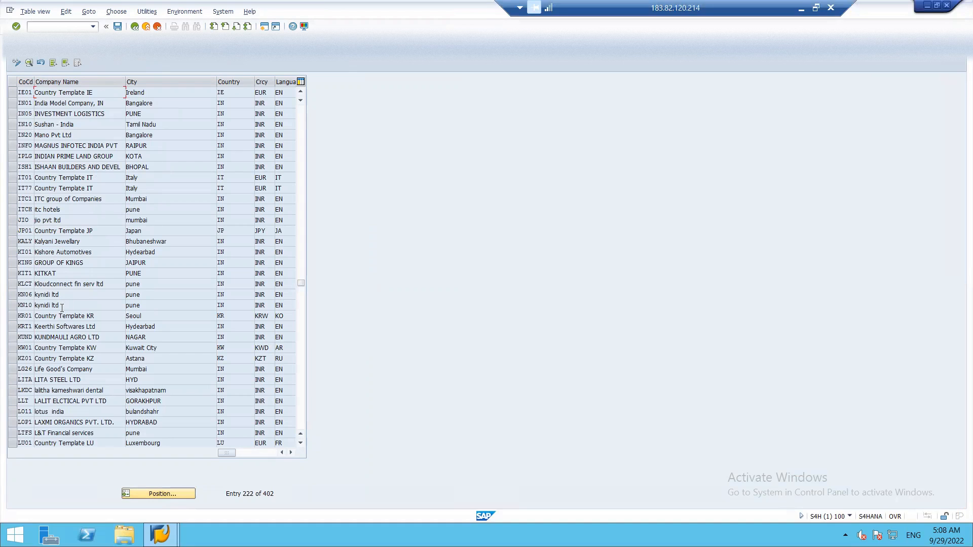
click(156, 494)
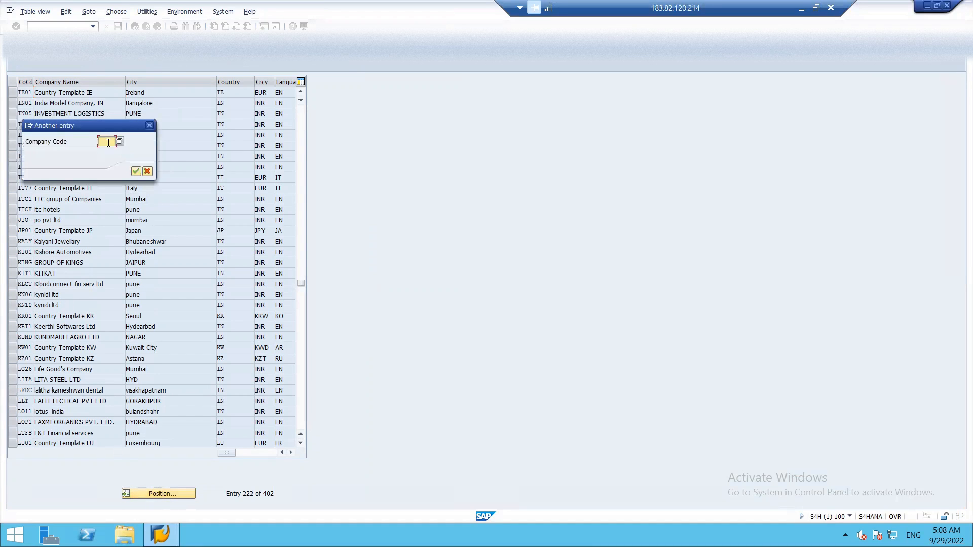
text(ISH)
key(Return)
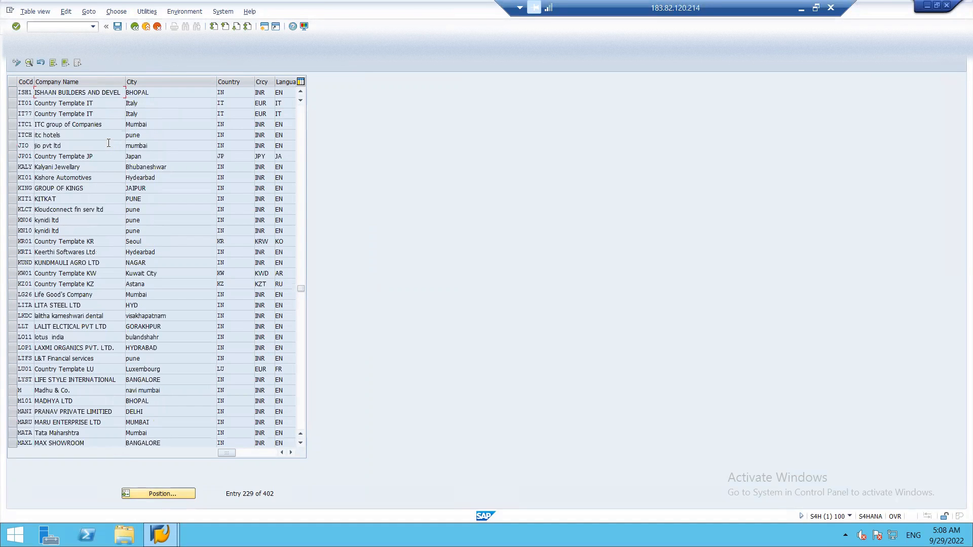
click(11, 94)
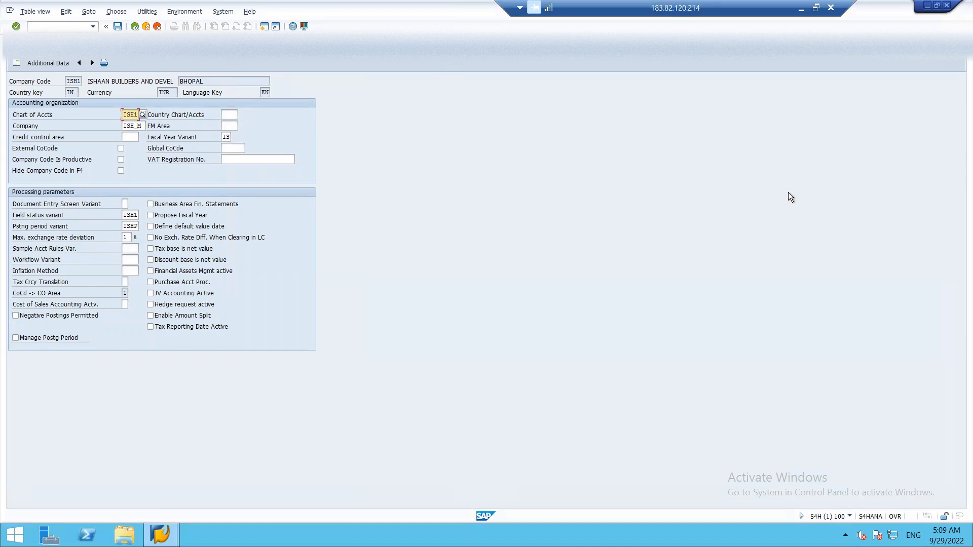
In Excel, enter 75 in G16 and =G16*1% in G17
click(802, 8)
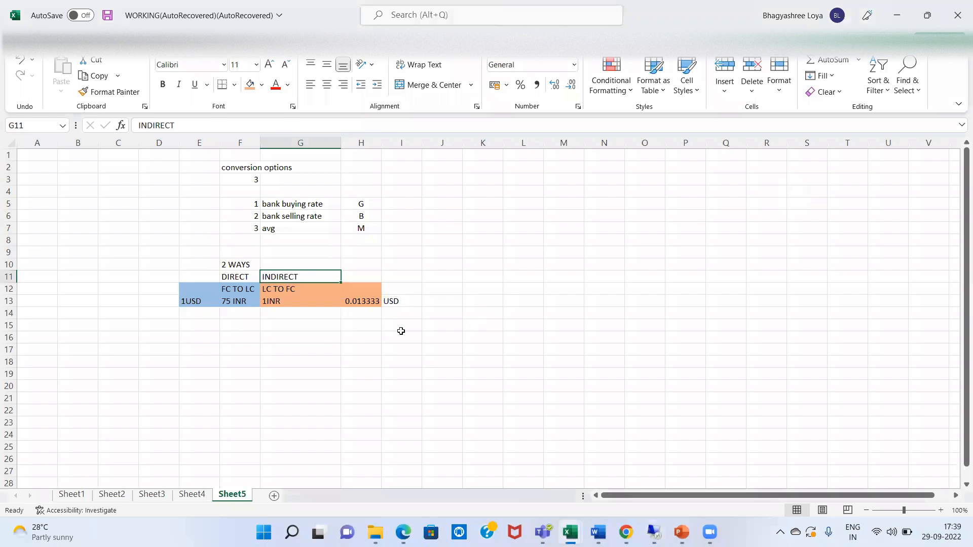
click(276, 343)
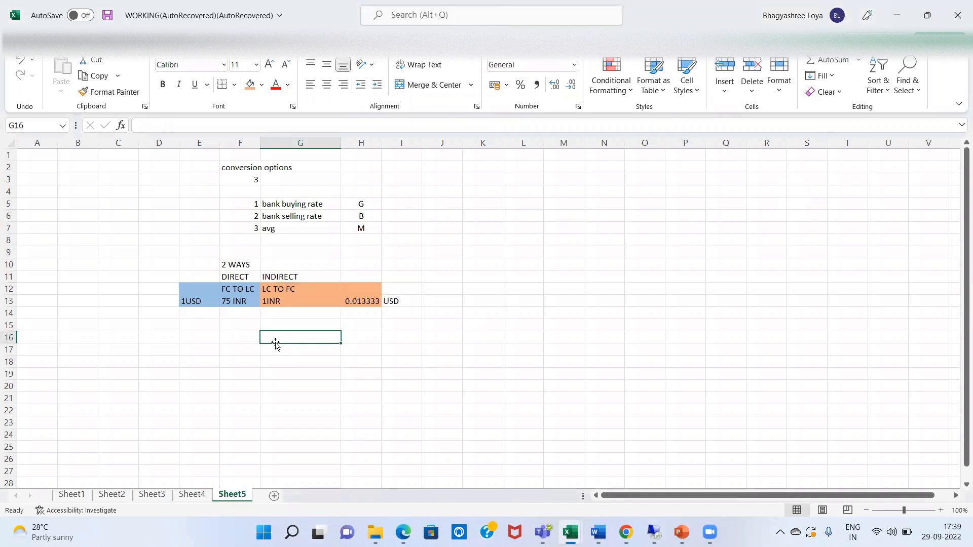
text(75)
key(Return)
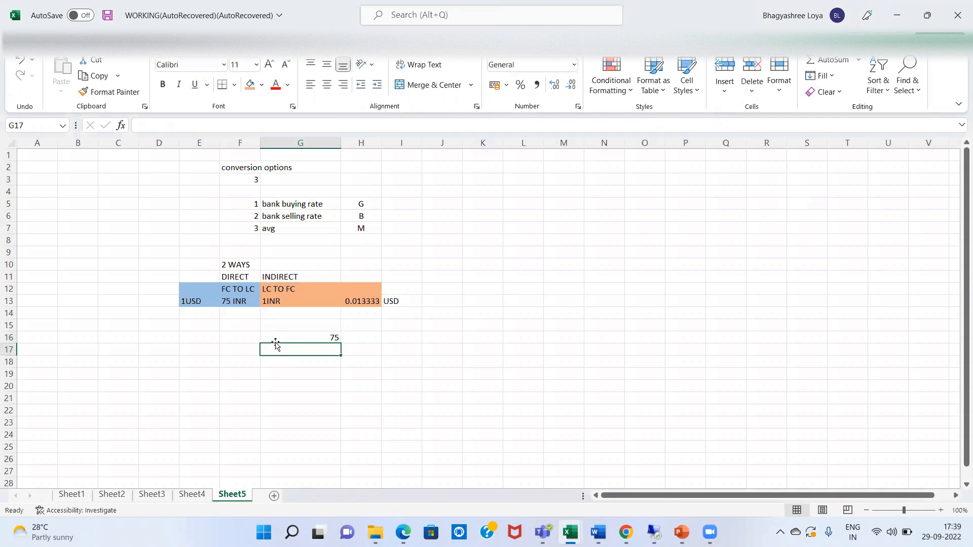
text(=)
key(Up)
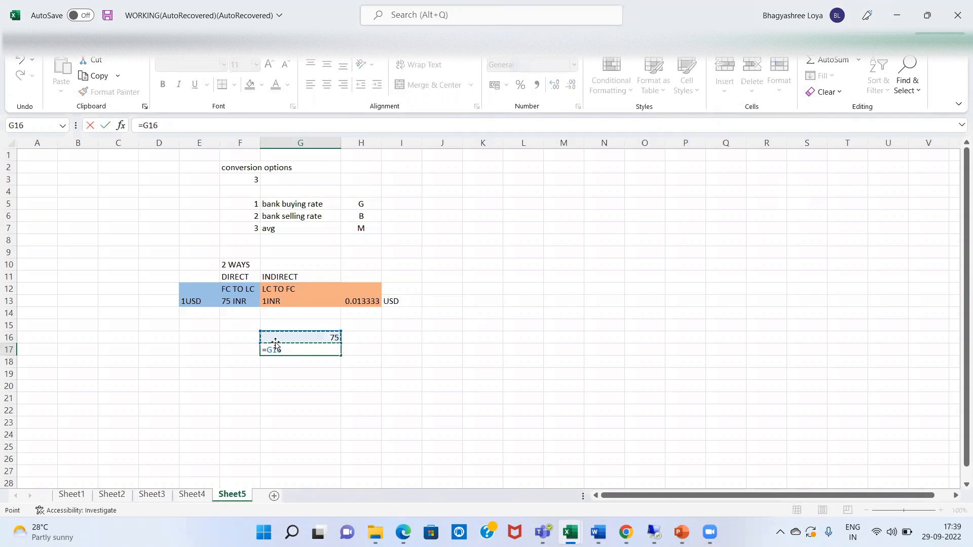
text(1)
key(BackSpace)
key(BackSpace)
key(BackSpace)
key(BackSpace)
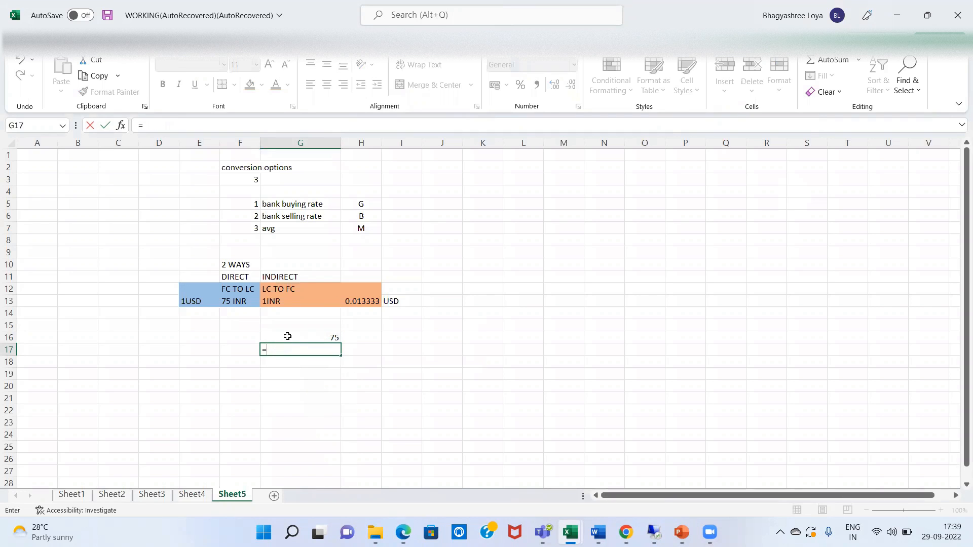
click(288, 337)
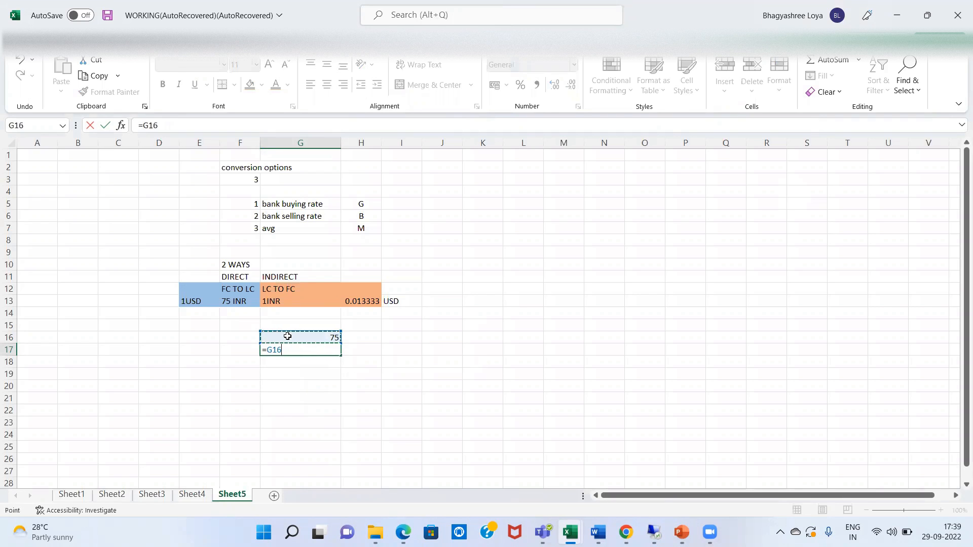
text(*1%)
key(Return)
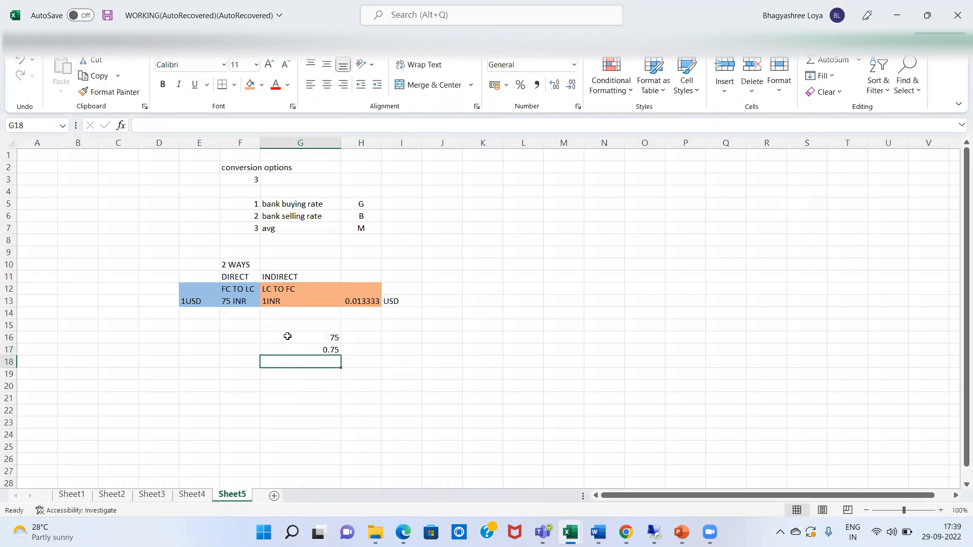
Put the upper limit =G16+G17 (75.75) in G18
text(=)
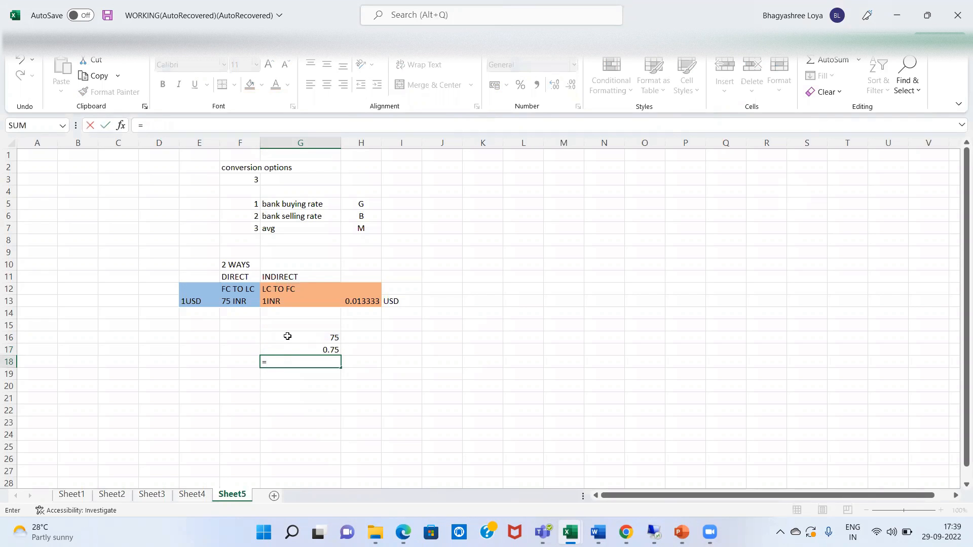
click(288, 337)
text(+)
click(297, 349)
key(Return)
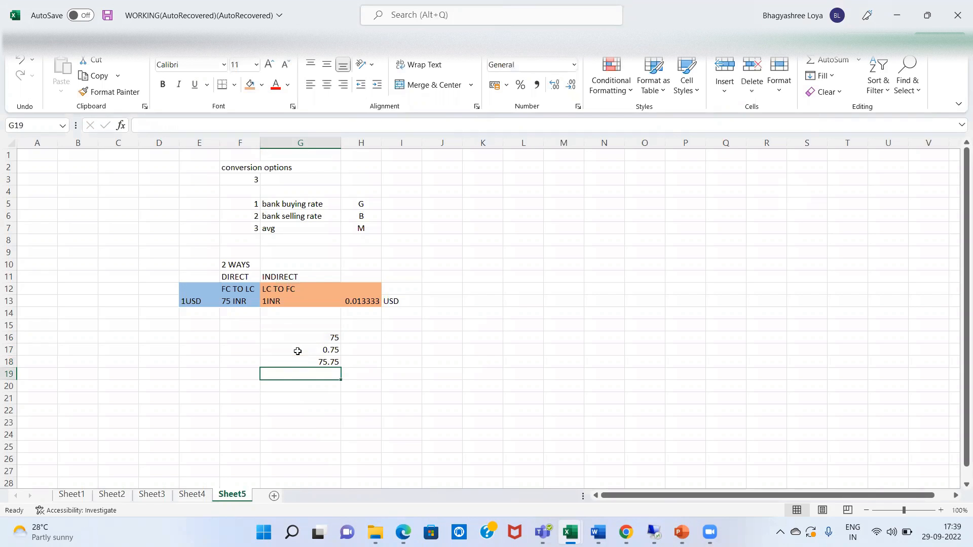
click(334, 363)
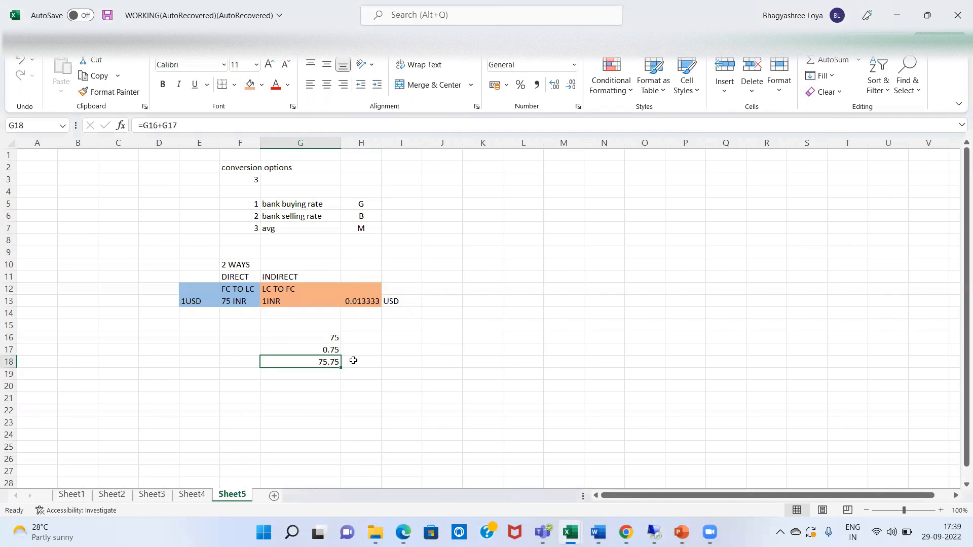
Put the lower limit =G16-G17 (74.25) in H18 and return to SAP
click(353, 361)
text(=)
key(Up)
key(Up)
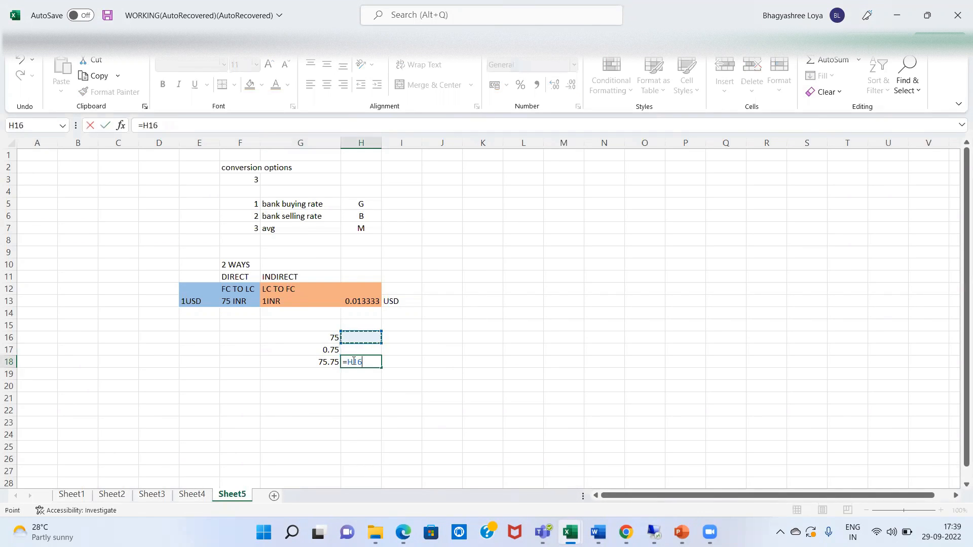
key(Left)
text(-)
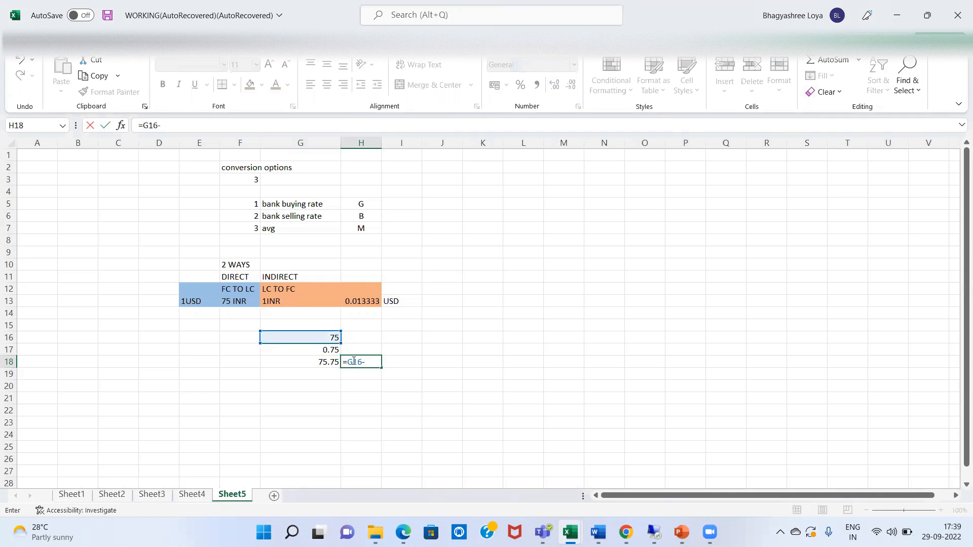
click(325, 351)
key(Return)
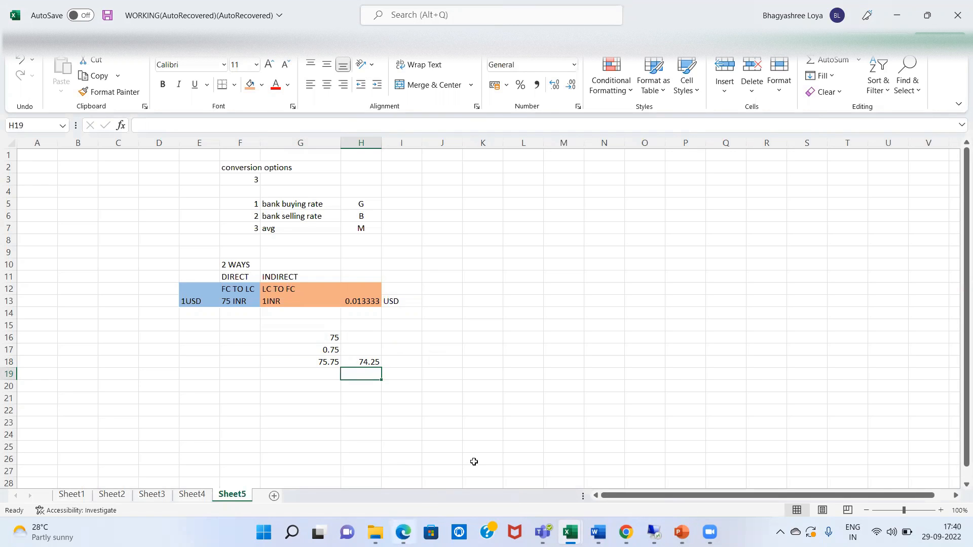
click(654, 532)
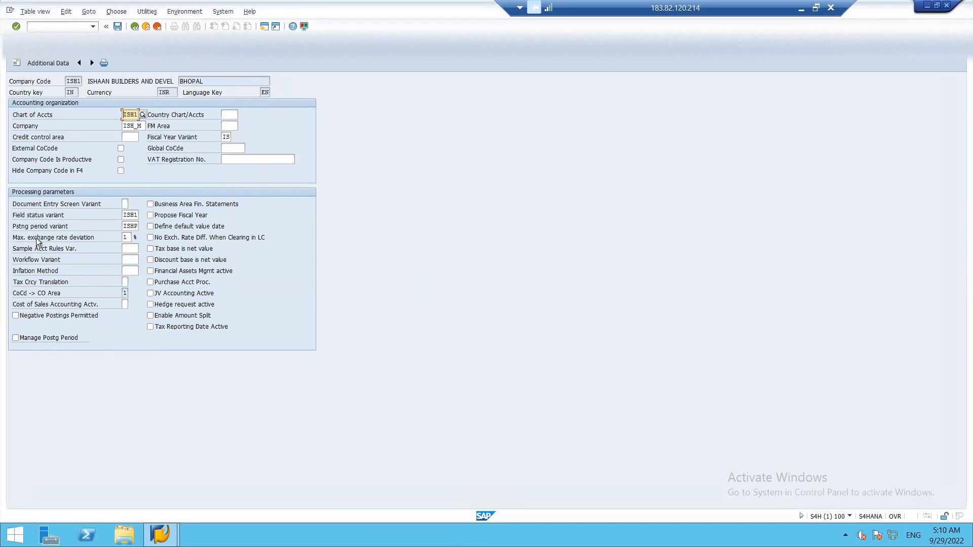
Back out of OBY6 to the main menu and start F-02 G/L posting
key(F3)
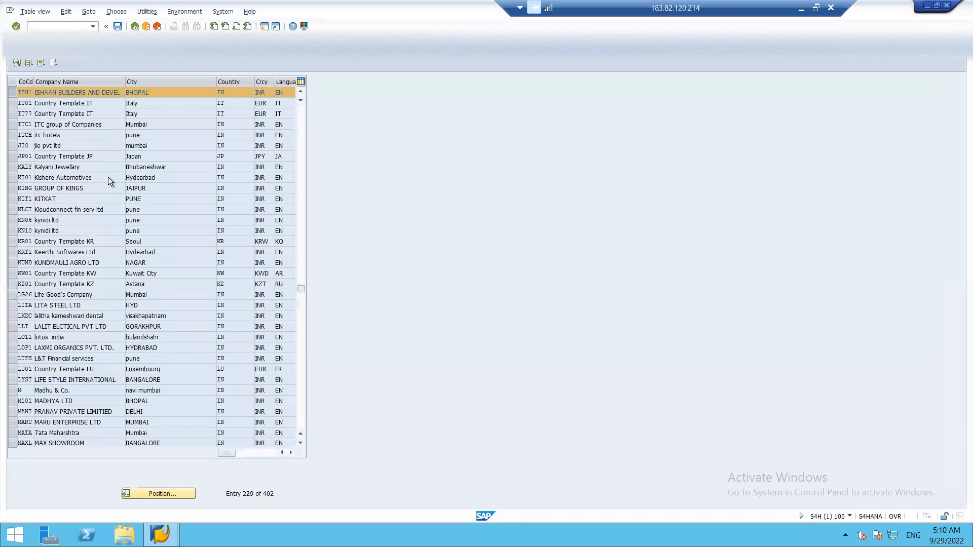
key(F3)
key(F3)
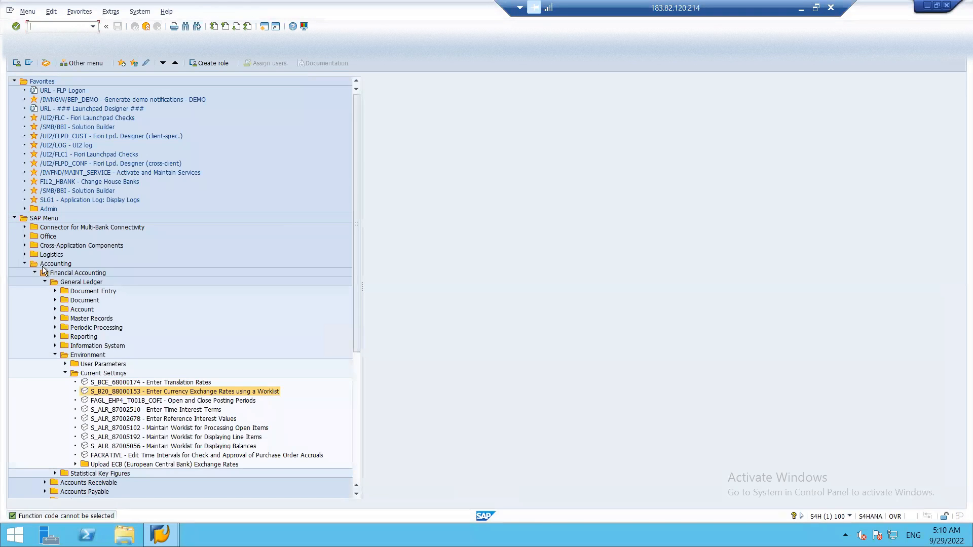
text(F-02)
key(Return)
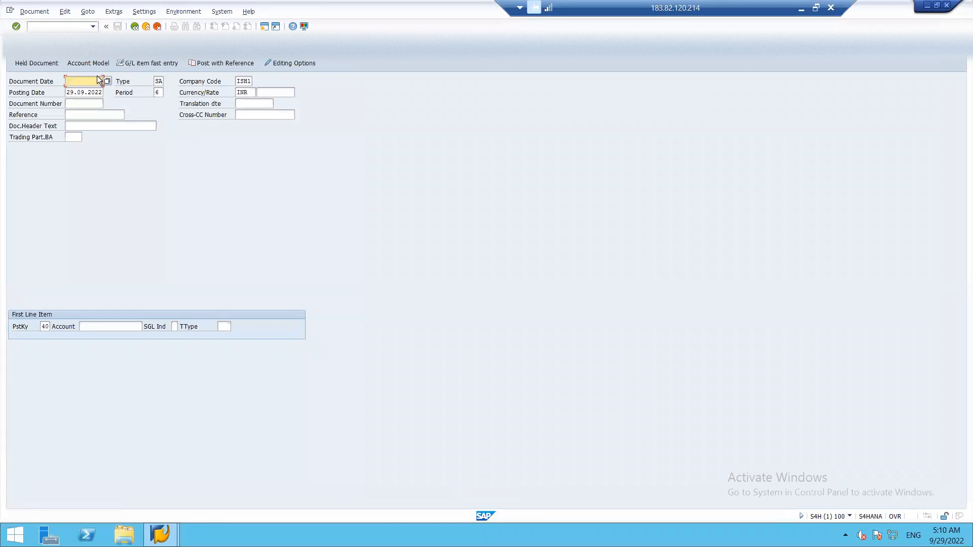
Set the document date to 29.09.2022 and the currency to USD, then check Excel
click(108, 80)
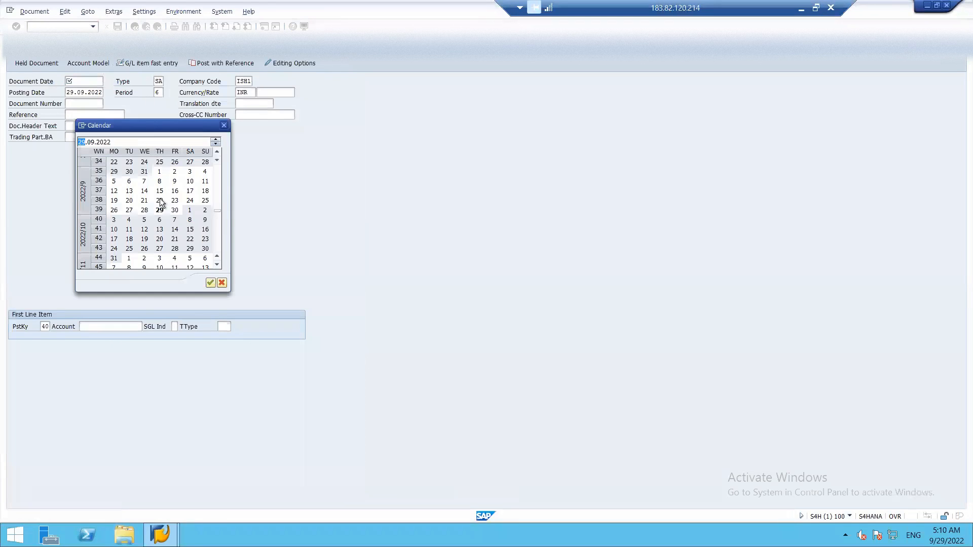
double_click(160, 210)
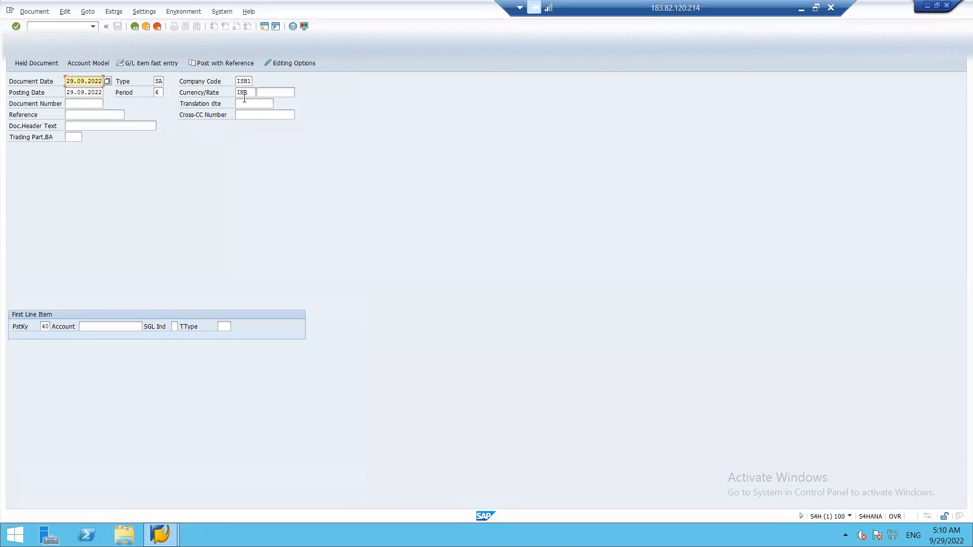
click(246, 100)
double_click(252, 92)
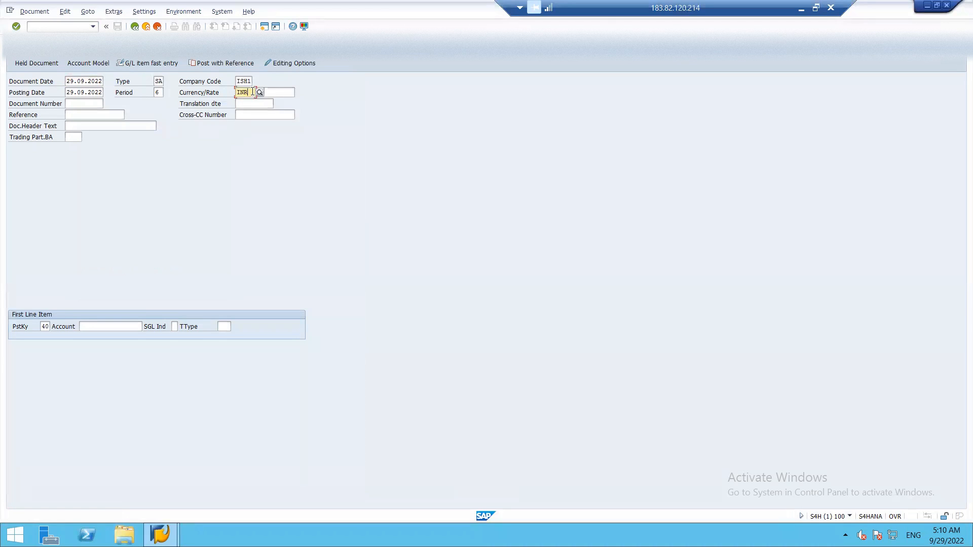
text(USD)
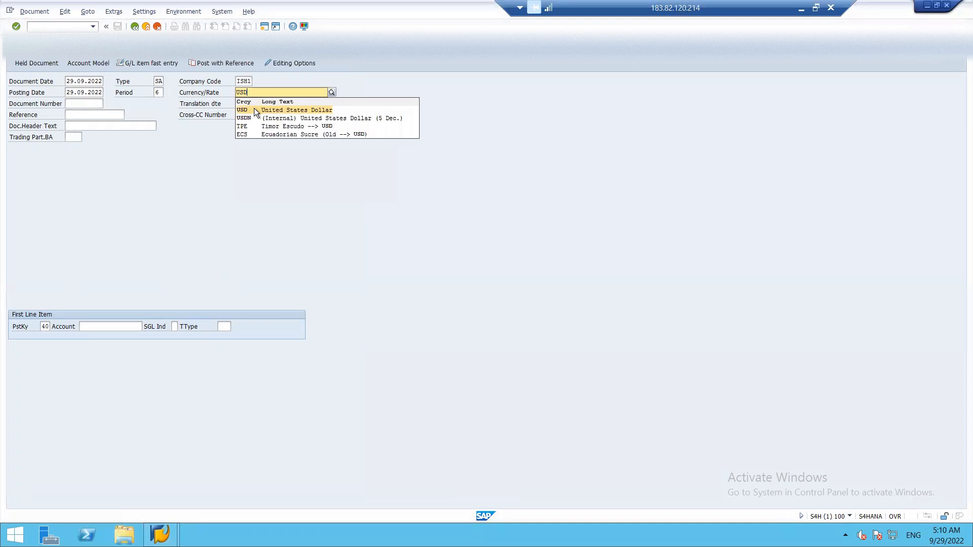
click(254, 108)
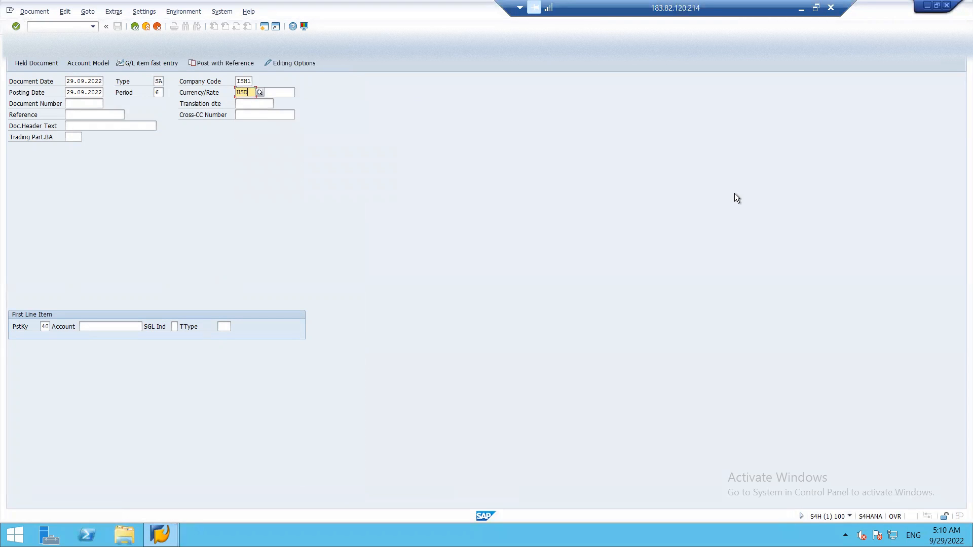
key(alt+Tab)
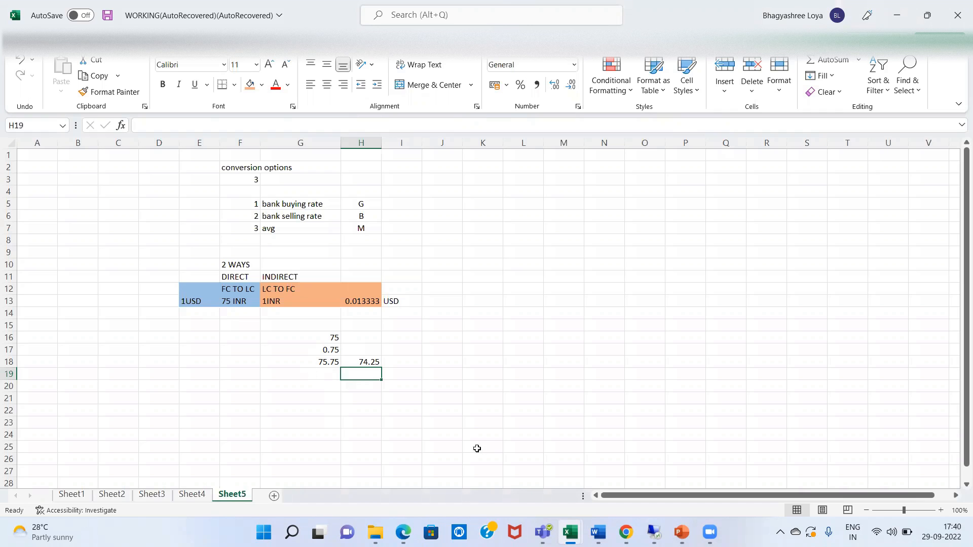
Enter reference OIF1 and account 2101, open the line item, then back out of it
click(659, 531)
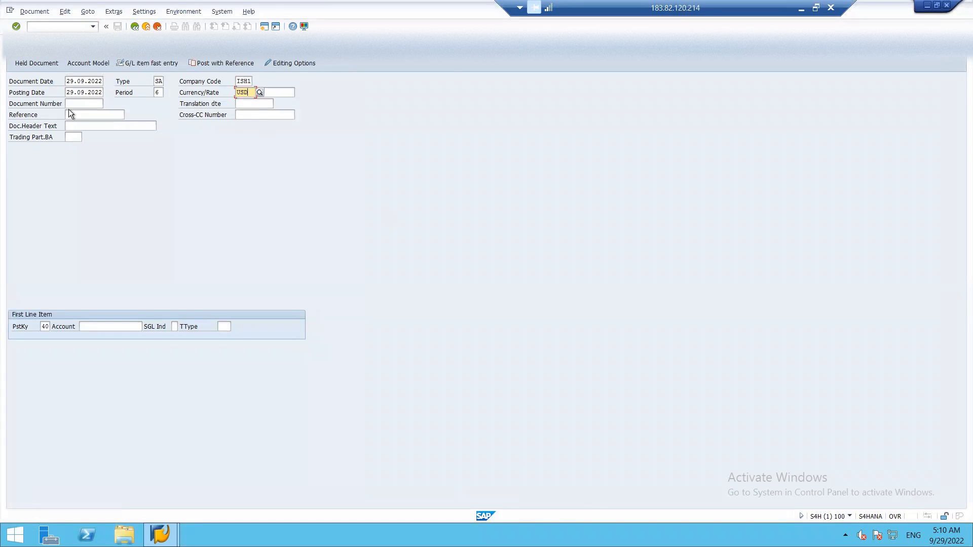
click(70, 114)
text(OIF)
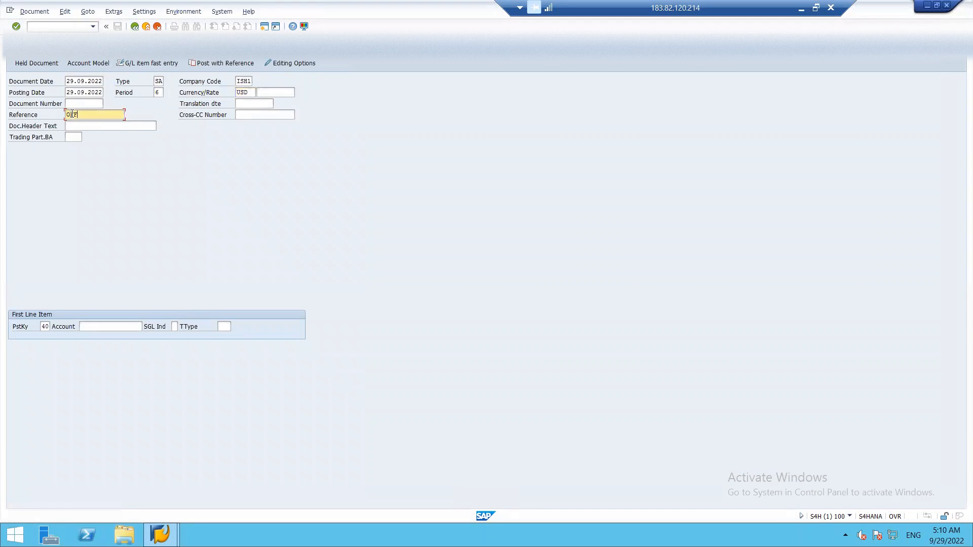
text(1)
click(113, 328)
text(2101)
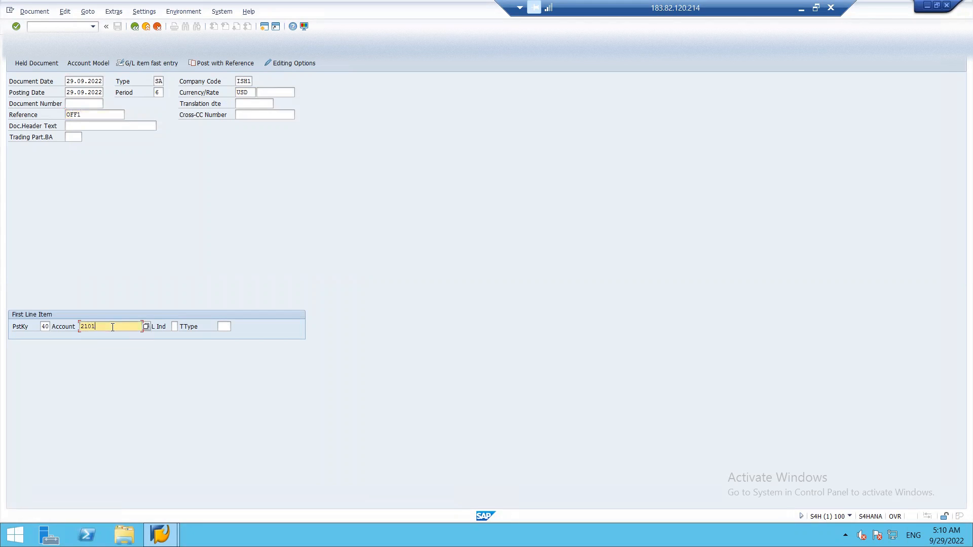
key(Return)
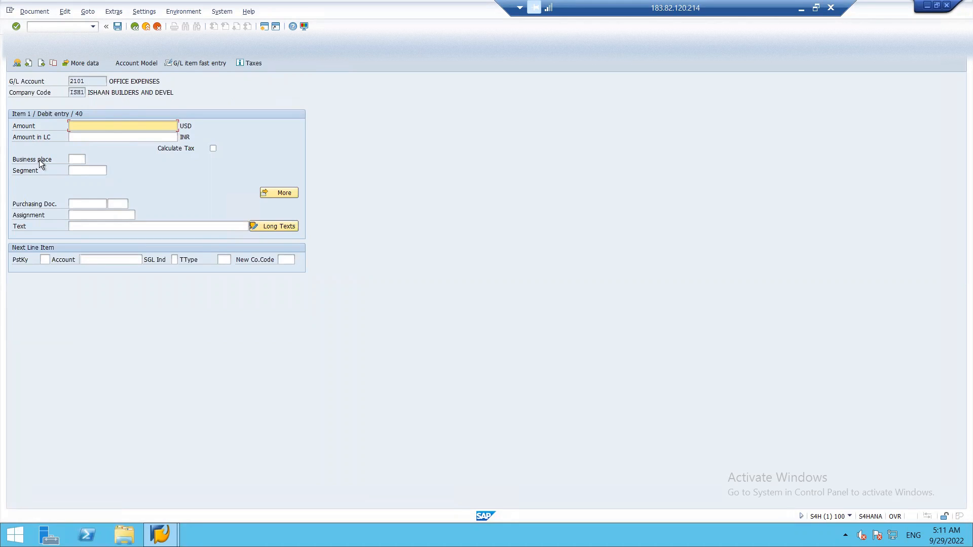
key(BackSpace)
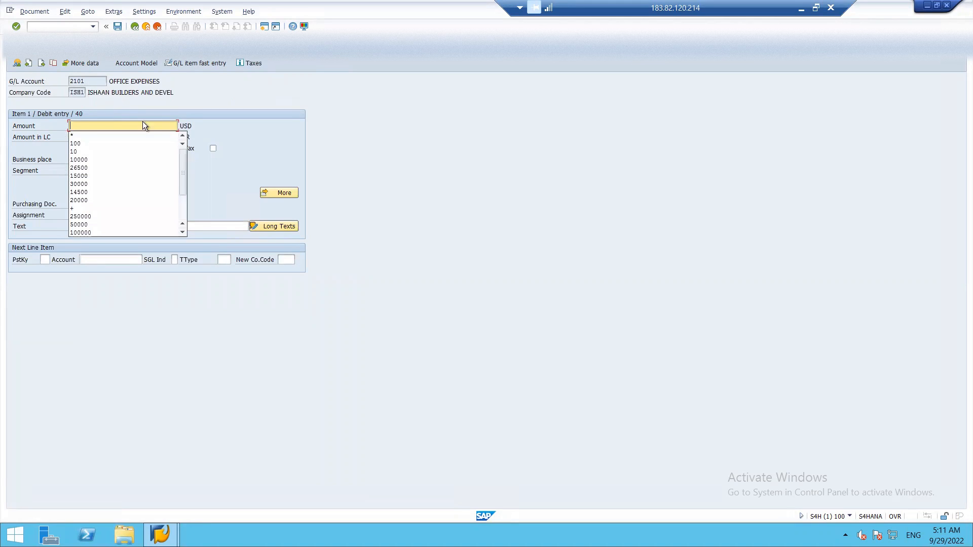
click(135, 27)
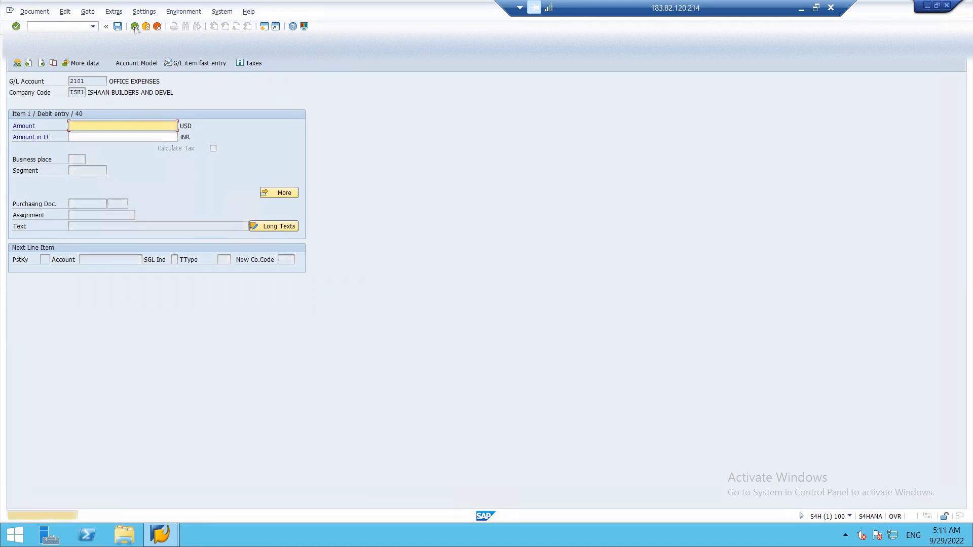
Restart the G/L posting with /NF-02 to get a fresh document header
click(76, 27)
text(/)
text(H)
text(-2)
key(BackSpace)
text(02)
key(Return)
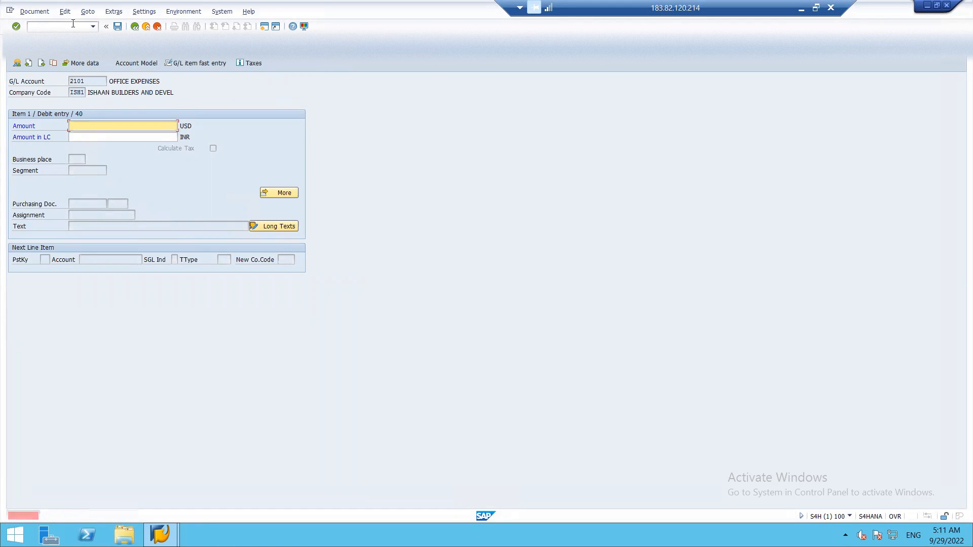
click(63, 29)
text(/N)
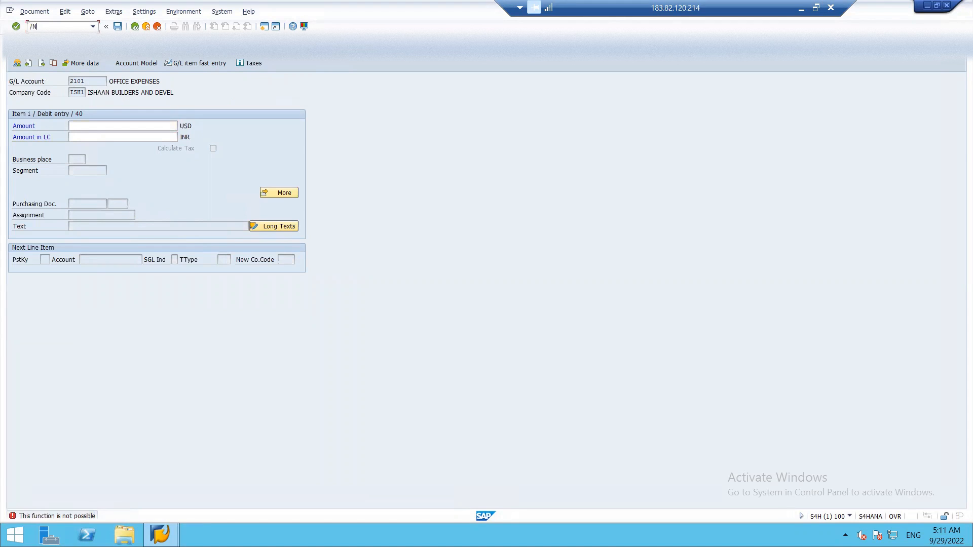
text(F-02)
key(Return)
Set document date 29.09.2022, currency USD and a manual exchange rate of 76
click(108, 80)
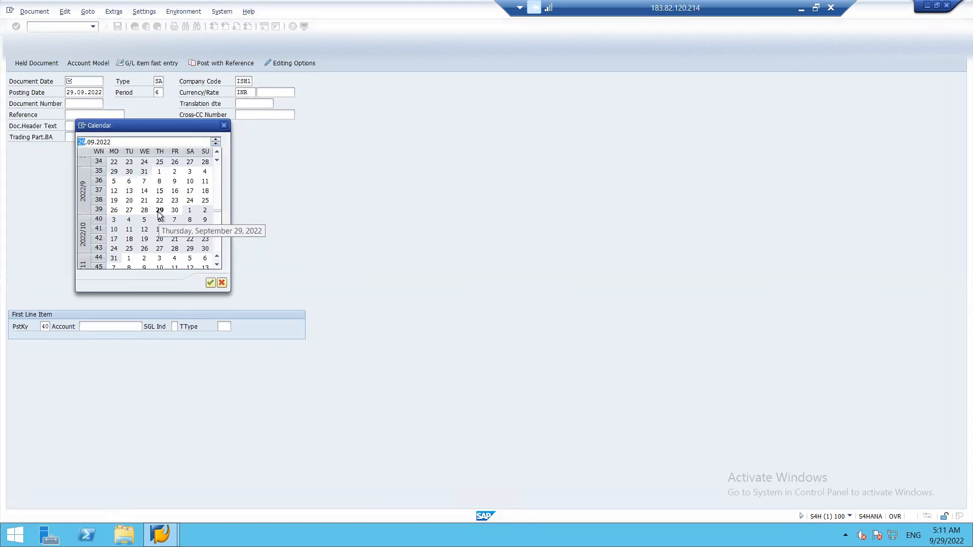
double_click(159, 210)
click(250, 92)
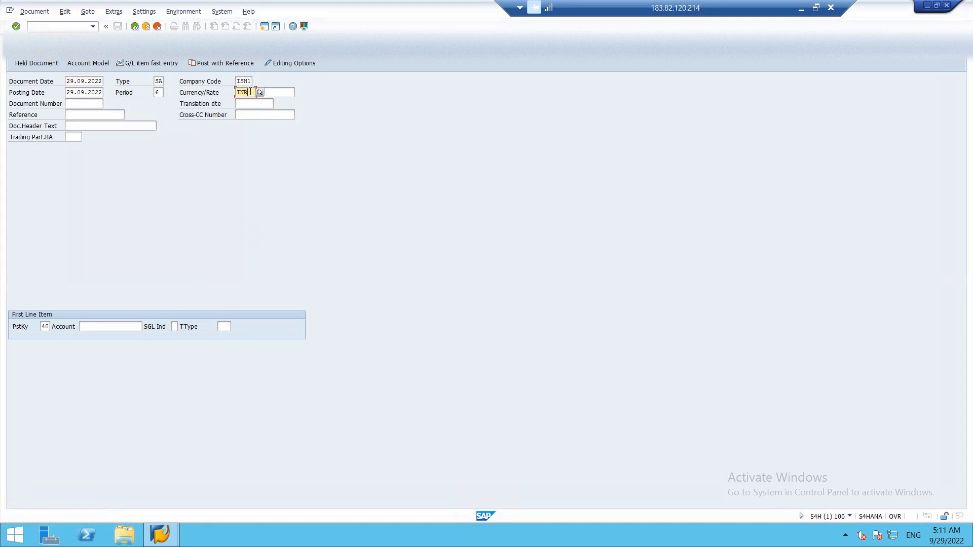
key(BackSpace)
key(BackSpace)
key(BackSpace)
text(USD)
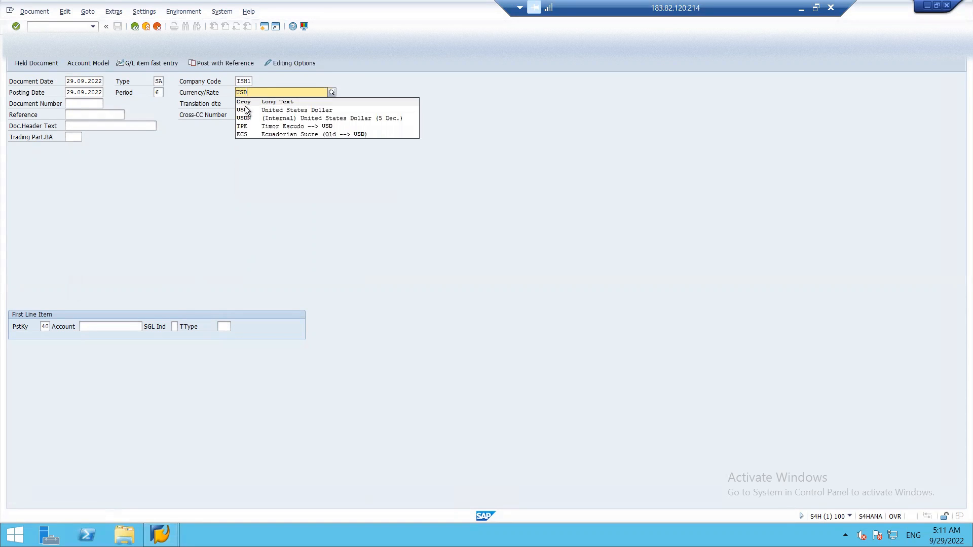
click(245, 108)
click(270, 93)
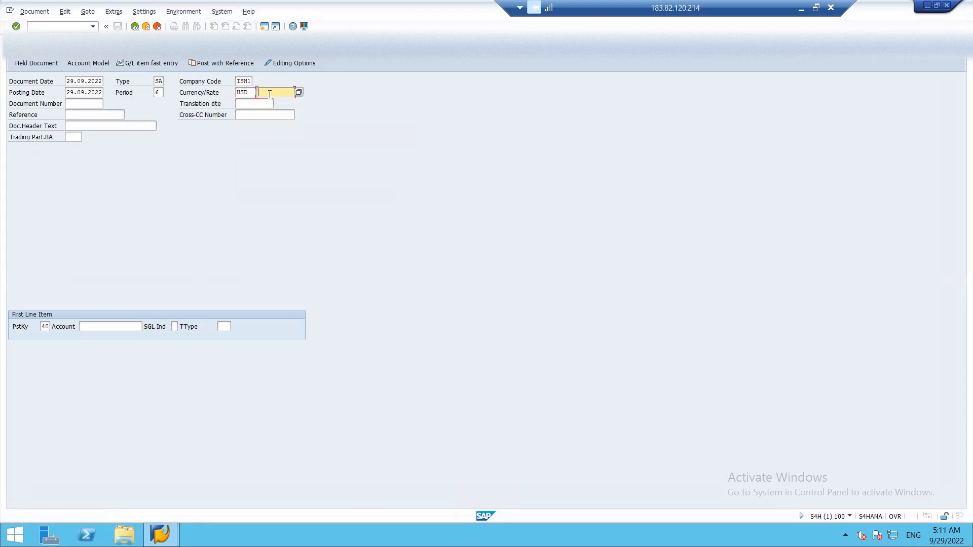
text(76)
Add reference OFF2 and account 2101, triggering the 1.33% rate-deviation warning
click(75, 114)
text(OFF2)
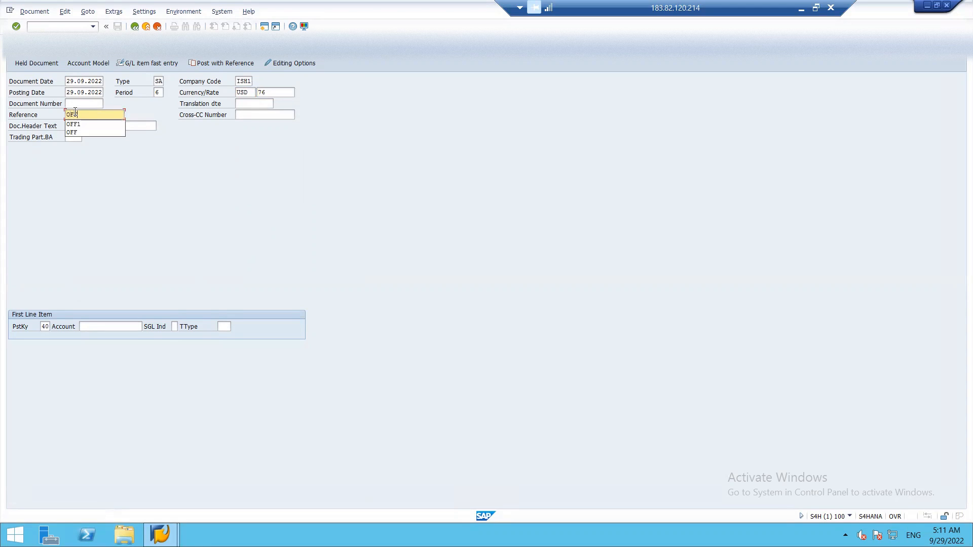
click(108, 326)
text(2101)
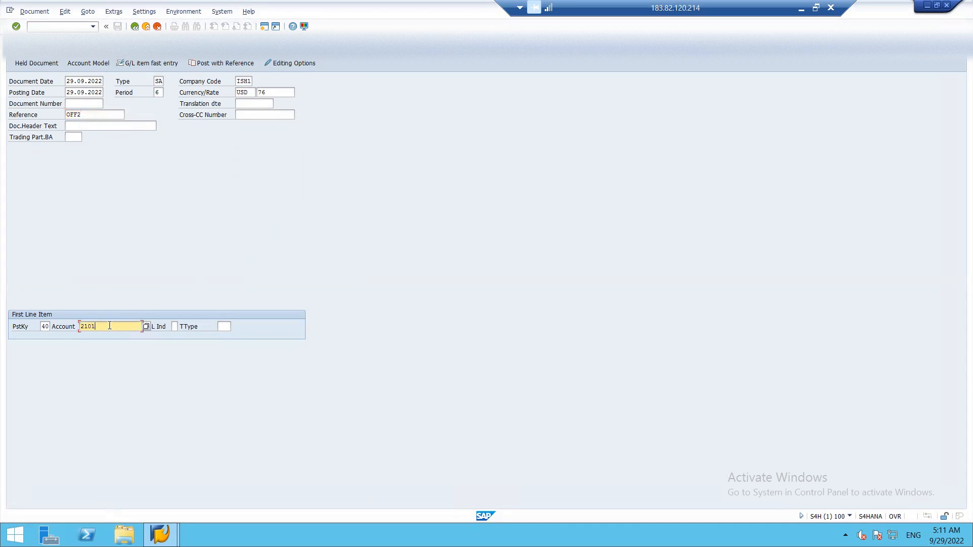
key(Return)
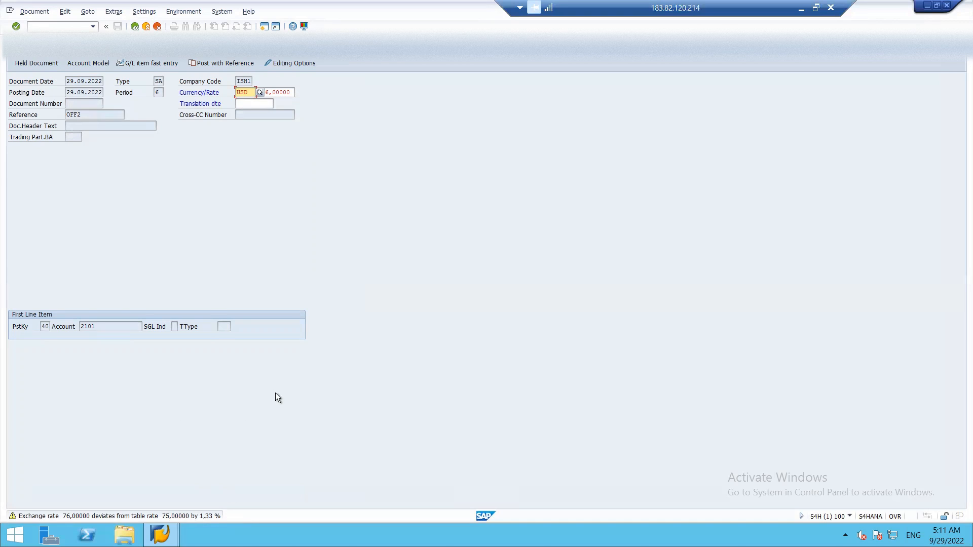
Clear the 76 rate, check the Excel band, and try a rate of 75.7
click(292, 93)
key(BackSpace)
key(BackSpace)
key(BackSpace)
key(BackSpace)
key(BackSpace)
key(BackSpace)
key(BackSpace)
key(BackSpace)
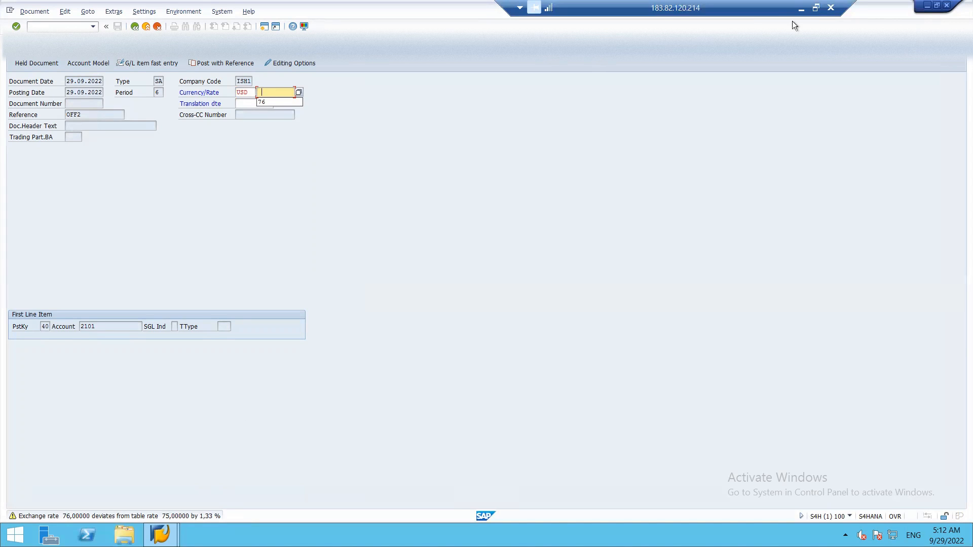
click(801, 8)
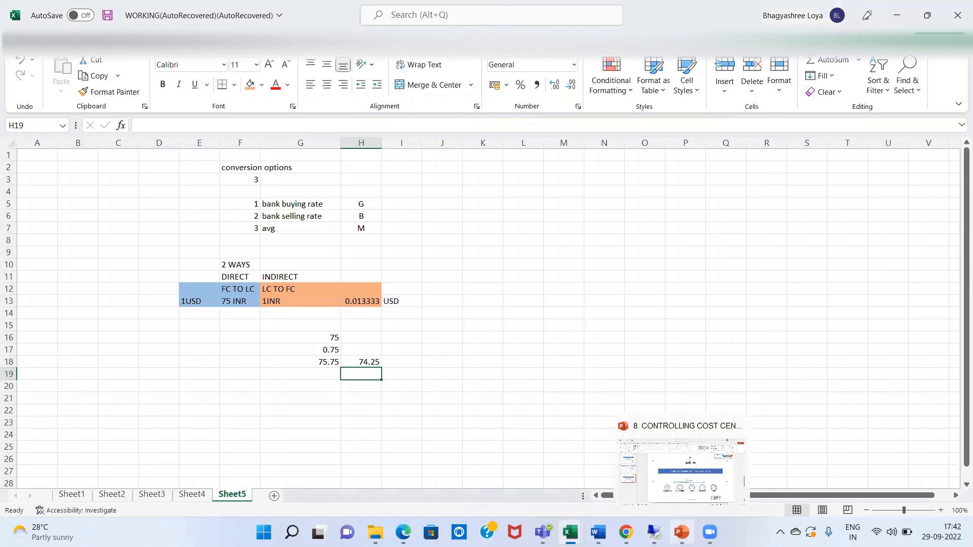
mouse_move(654, 532)
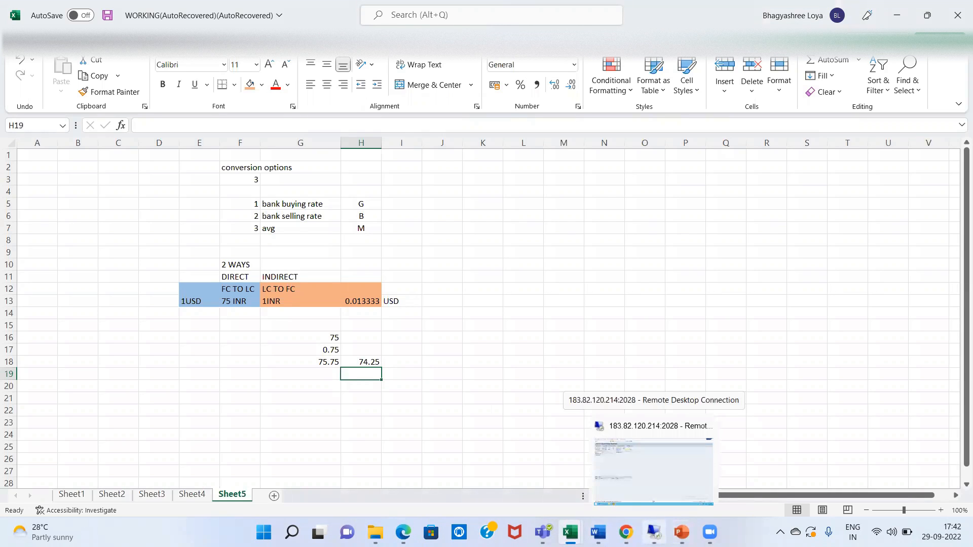
click(626, 444)
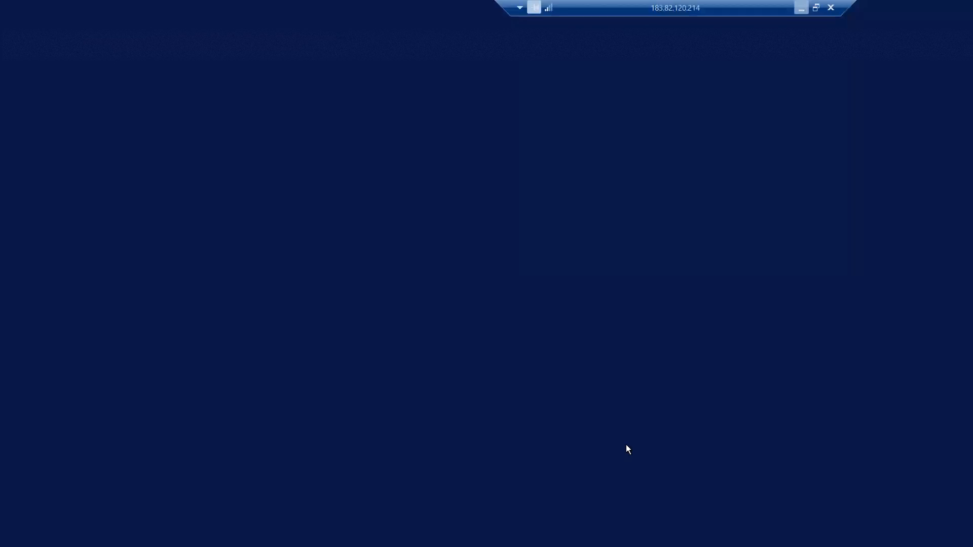
text(75.7)
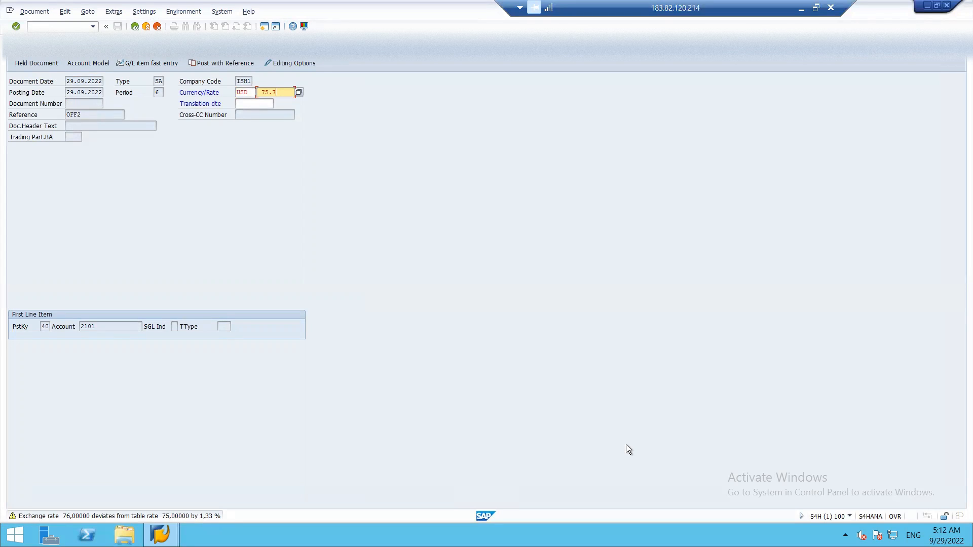
key(Return)
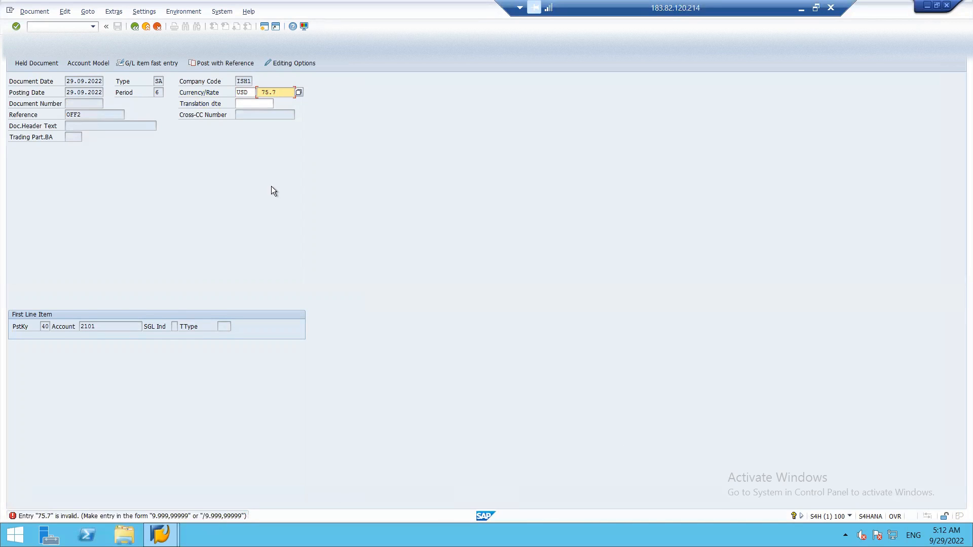
Try rates 75.05 and 74.99, then clear the rate field
key(BackSpace)
key(BackSpace)
text(05)
key(Return)
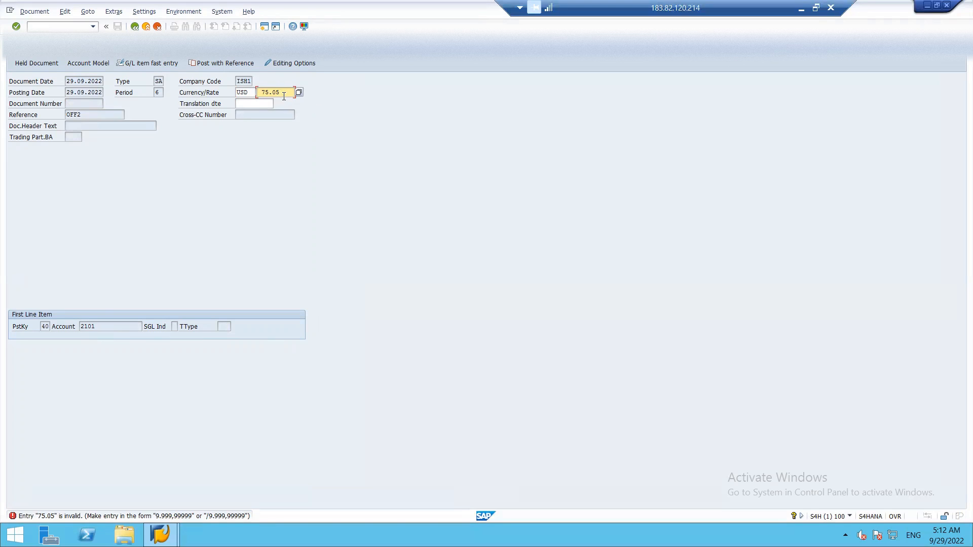
key(BackSpace)
key(BackSpace)
key(BackSpace)
key(BackSpace)
text(4.99)
key(Return)
key(BackSpace)
key(BackSpace)
key(BackSpace)
key(BackSpace)
key(BackSpace)
key(Escape)
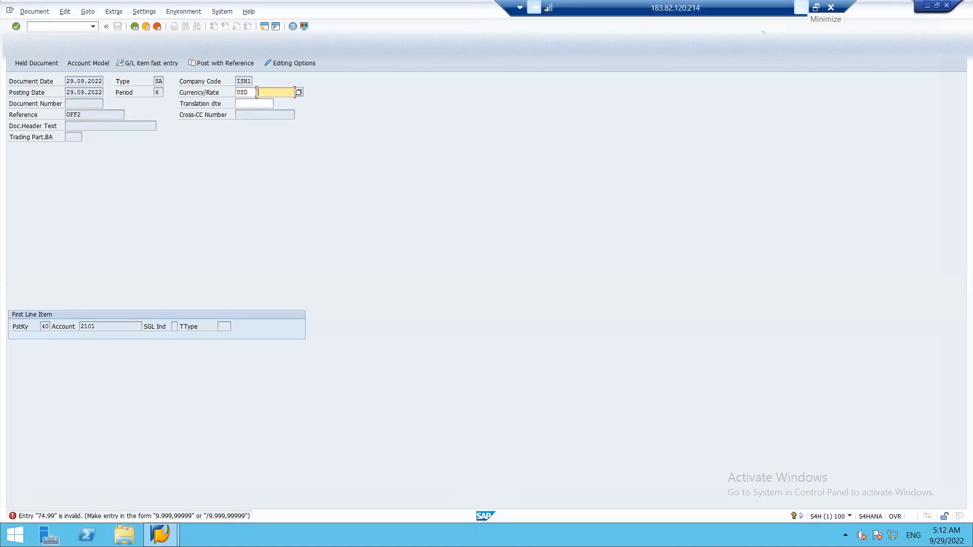
After glancing at Excel, leave the unsaved G/L entry and confirm discarding the data
click(801, 7)
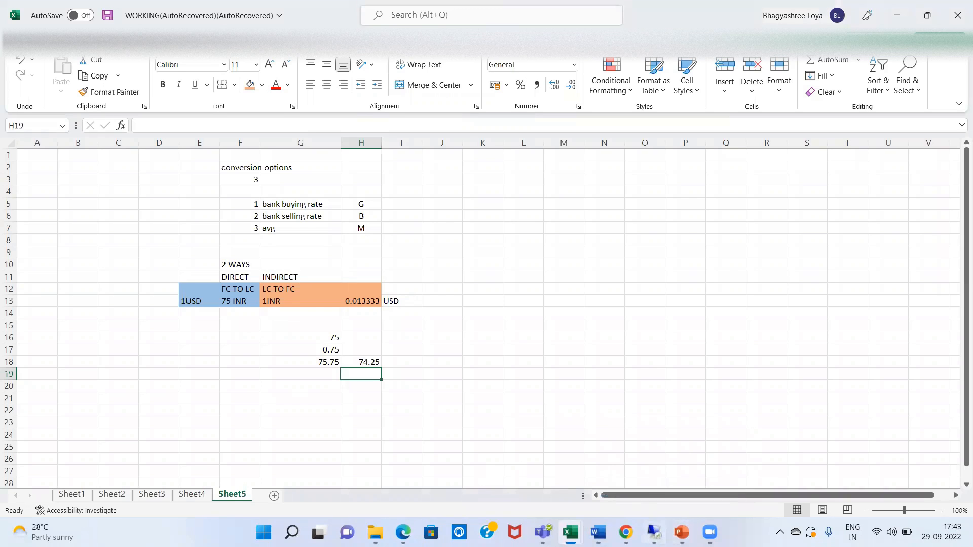
click(654, 532)
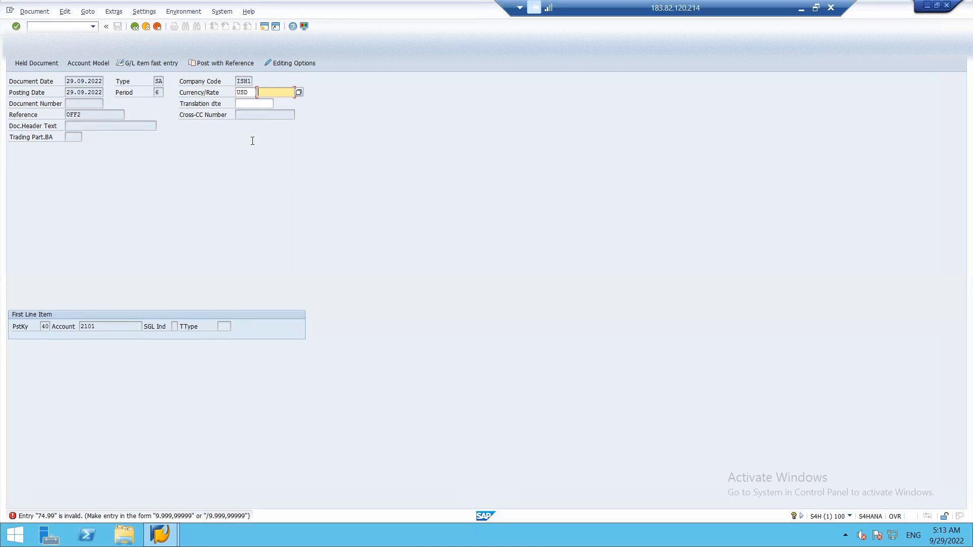
key(F3)
click(160, 208)
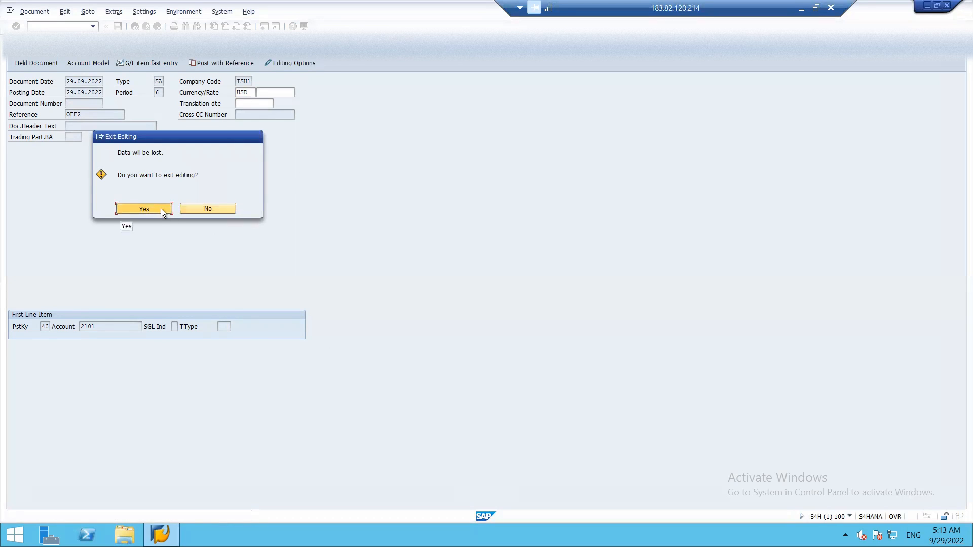